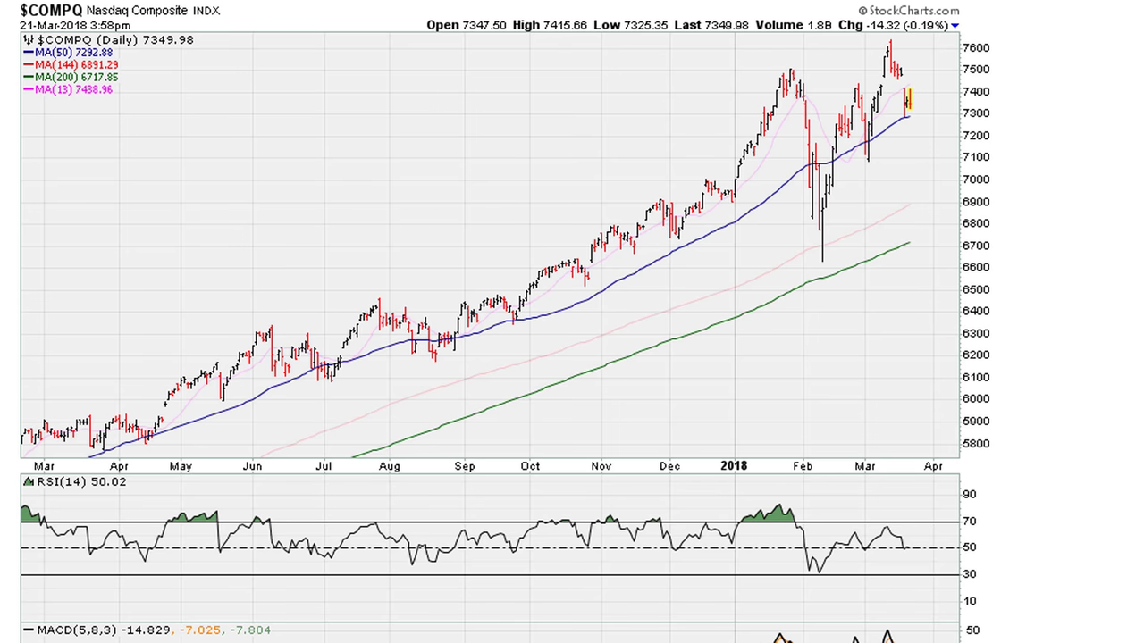
Box the RSI(14) reading, the latest RSI dip at 50 and the latest daily price bars, and clear the marks.
left_click_drag(80, 473, 140, 490)
left_click_drag(1143, 35, 661, 37)
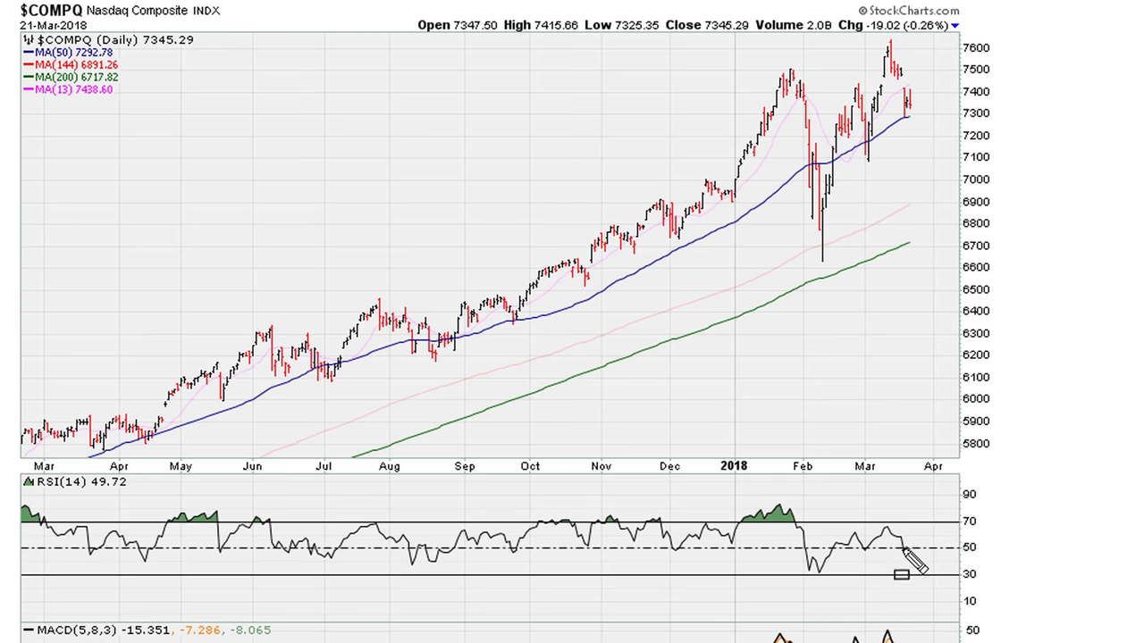
left_click_drag(895, 542, 927, 560)
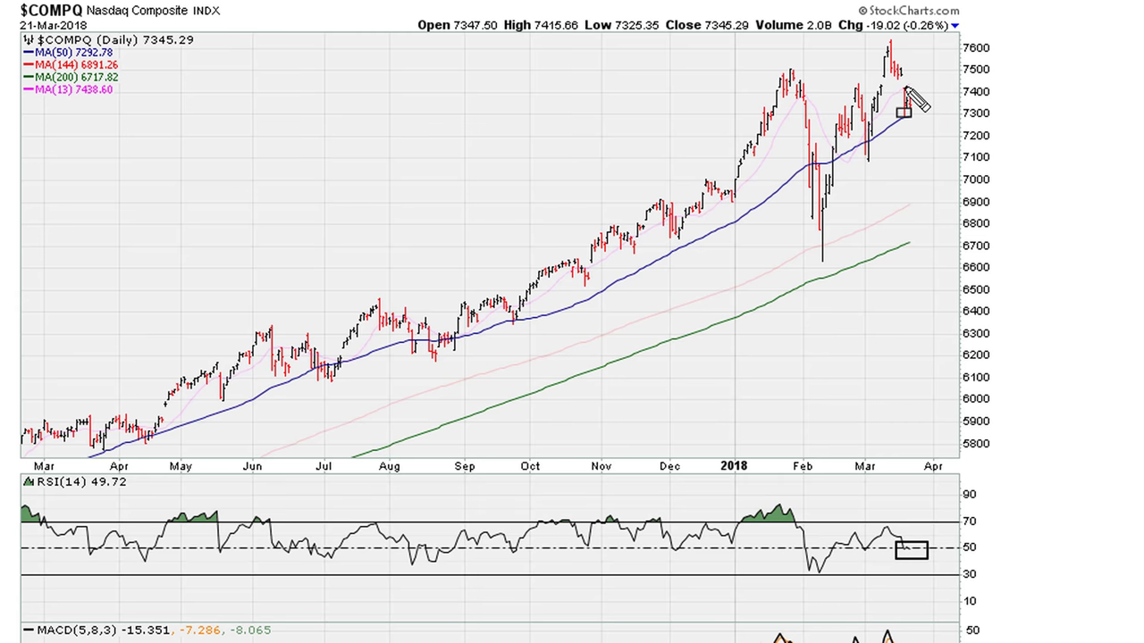
left_click_drag(892, 85, 927, 128)
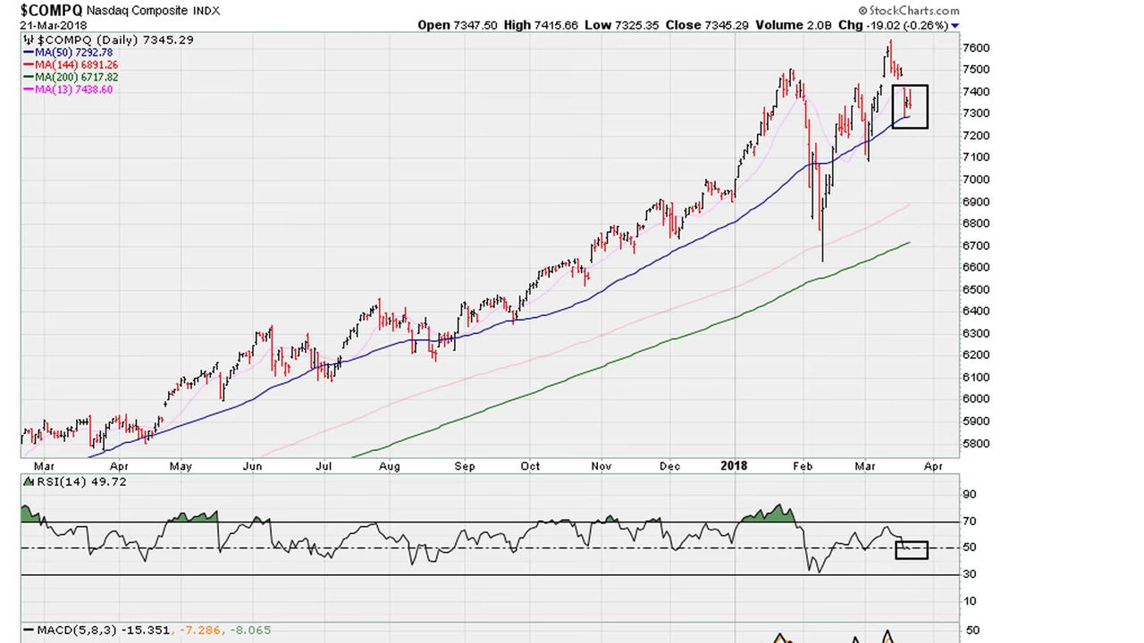
key("Escape")
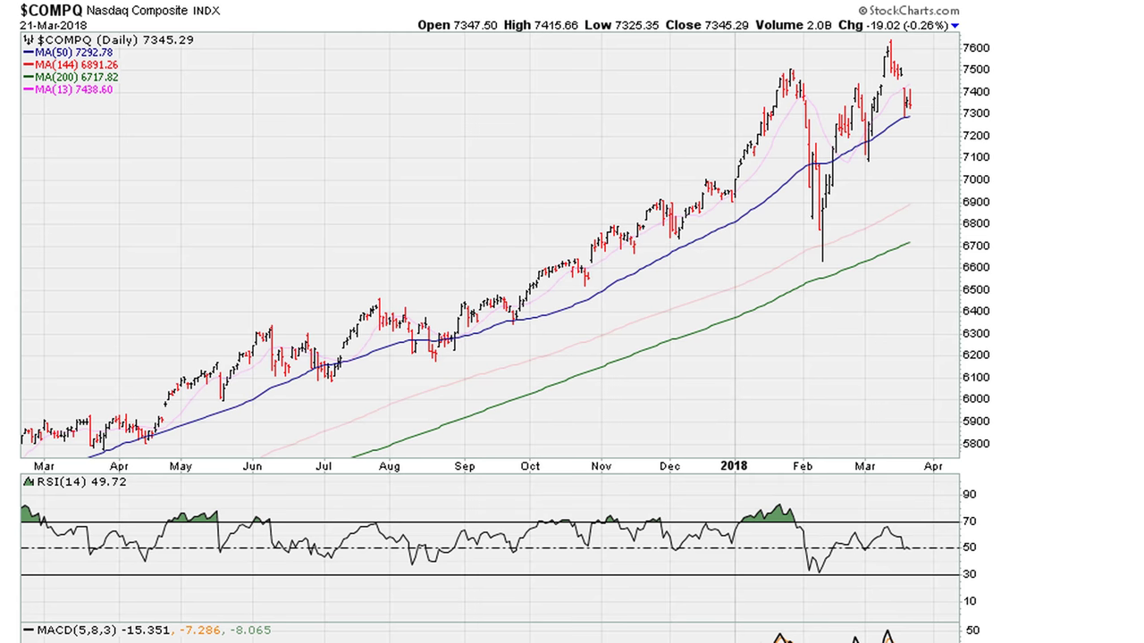
Point an arrow at the latest daily price bars and handwrite "2.3%" in the empty chart area below them.
left_click_drag(883, 76, 899, 97)
mouse_move(893, 311)
left_mouse_down()
mouse_move(911, 359)
mouse_move(920, 322)
mouse_move(946, 318)
mouse_move(937, 314)
left_mouse_up()
left_click_drag(942, 356, 946, 350)
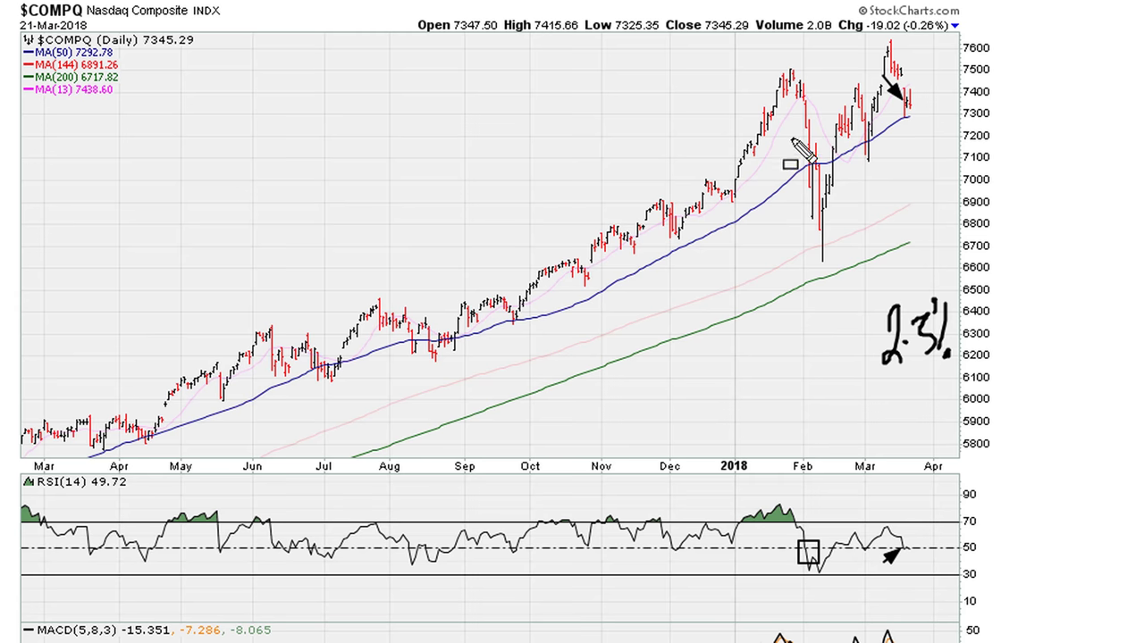
Mark the early-February and mid-August price declines and the August RSI moves with boxes and an arrow, and clear all annotations.
left_click_drag(798, 119, 813, 194)
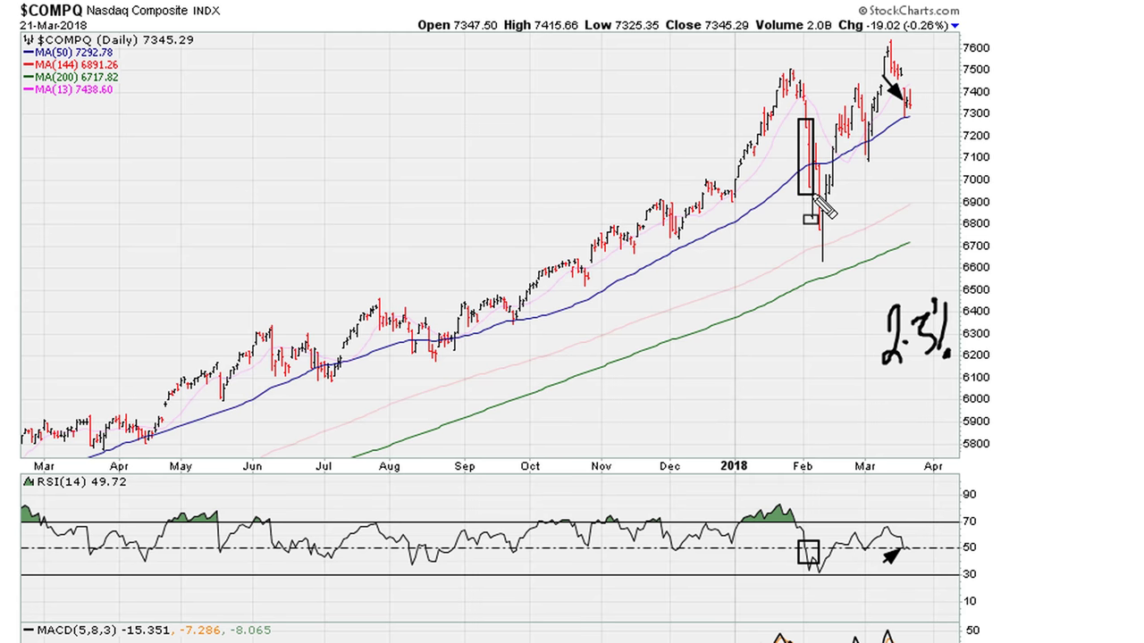
left_click_drag(777, 179, 802, 162)
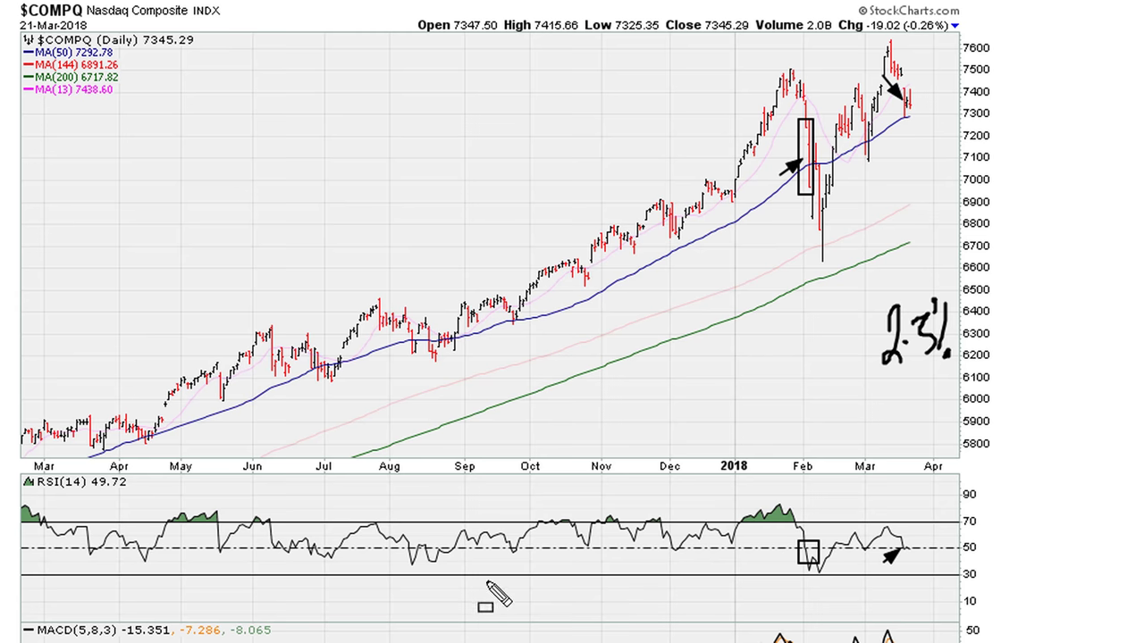
left_click_drag(399, 544, 414, 566)
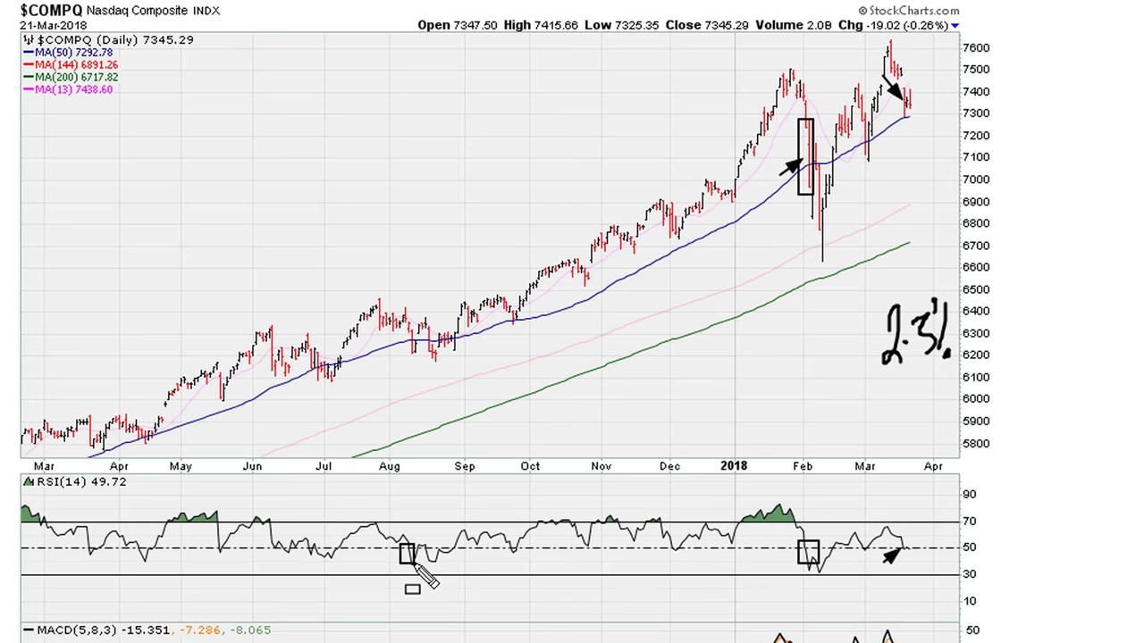
left_click_drag(405, 323, 417, 361)
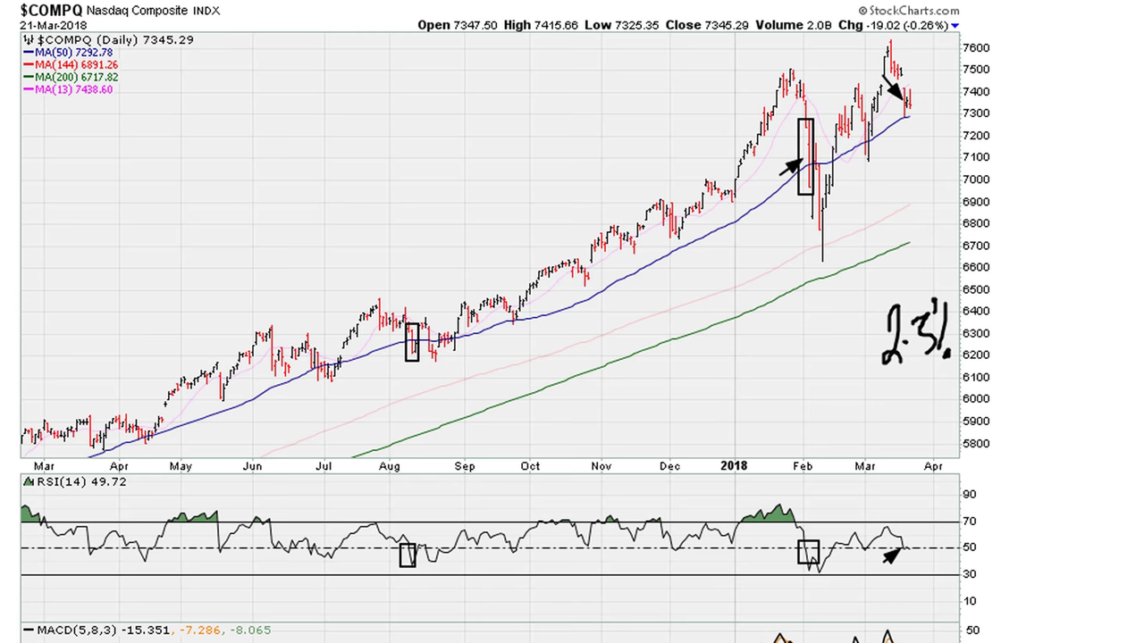
left_click_drag(413, 534, 421, 561)
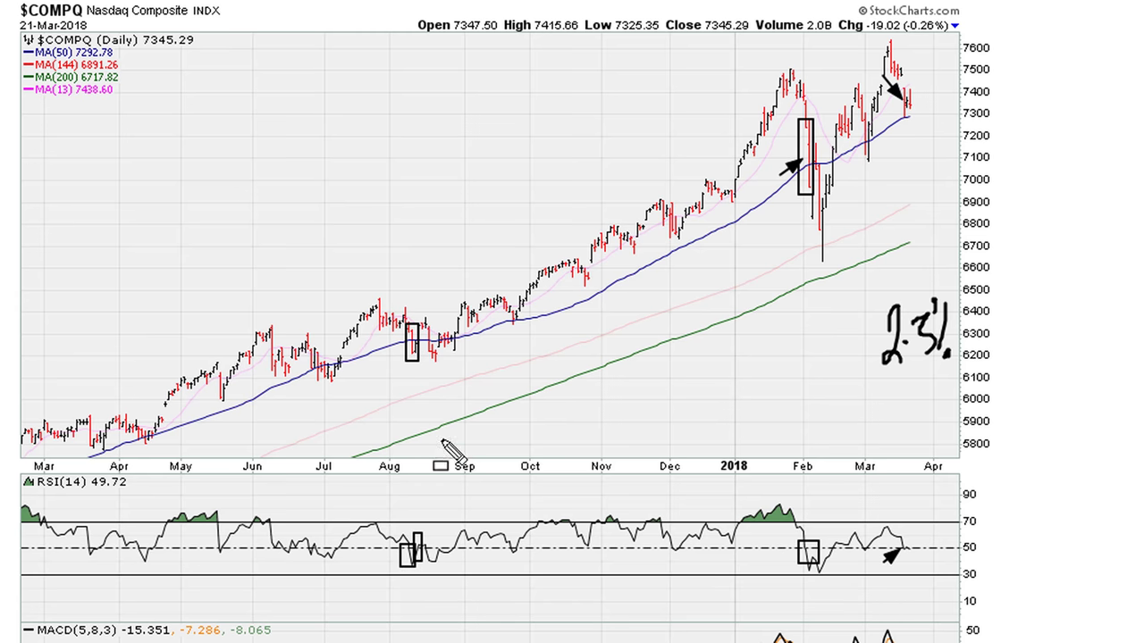
key("Escape")
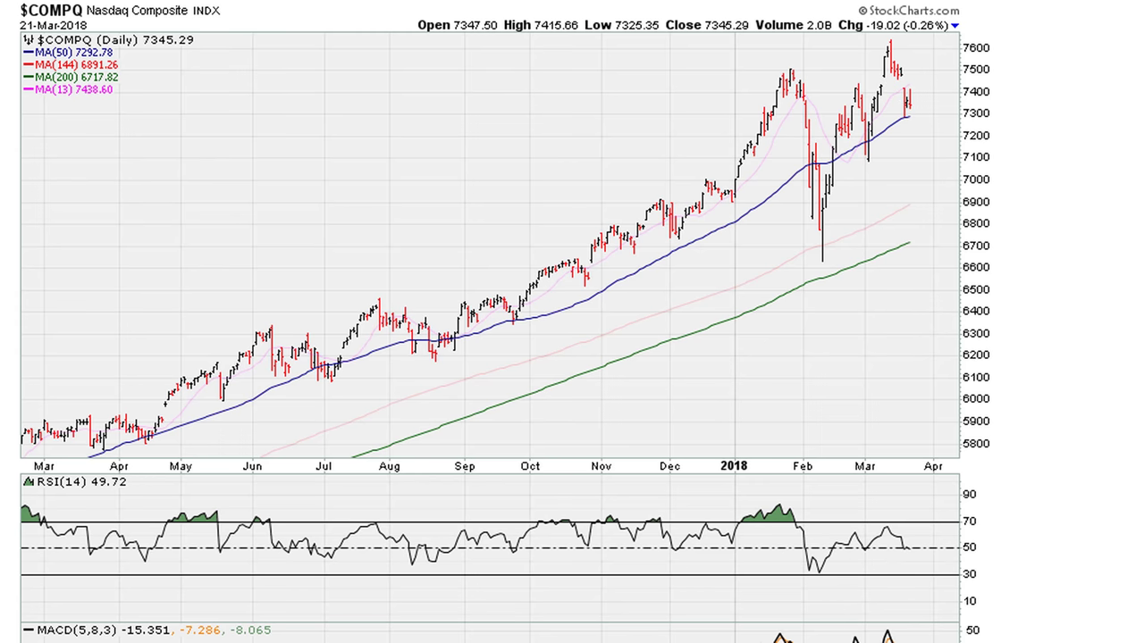
Box the mid-August, late-March and mid-May price swings together with their matching RSI(14) moves, and clear the boxes.
left_click_drag(413, 315, 425, 357)
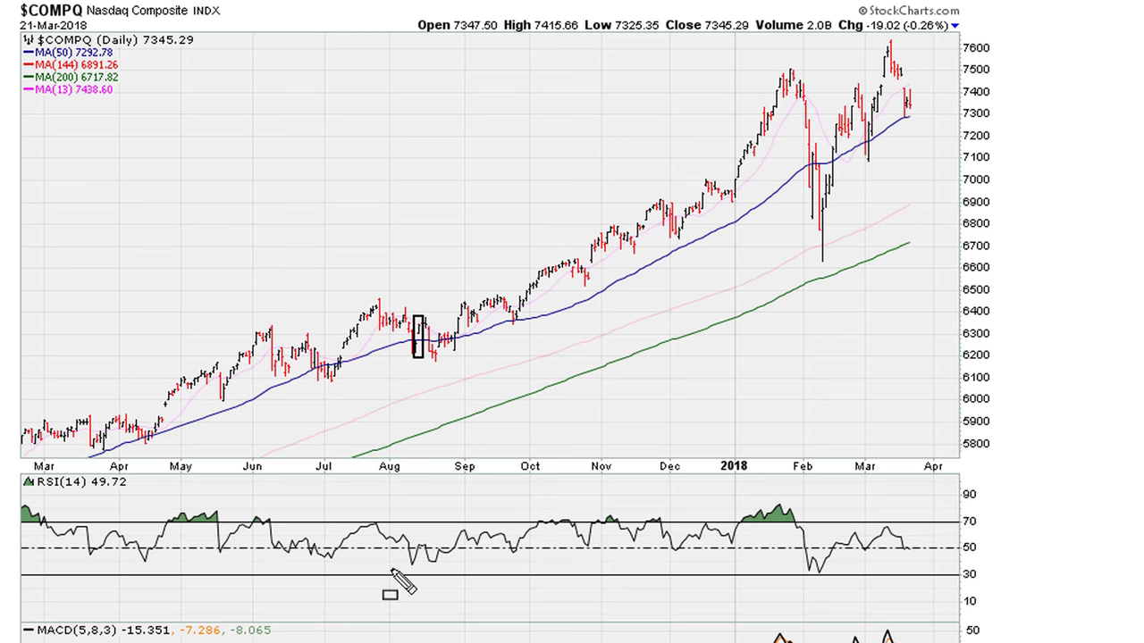
left_click_drag(410, 539, 422, 557)
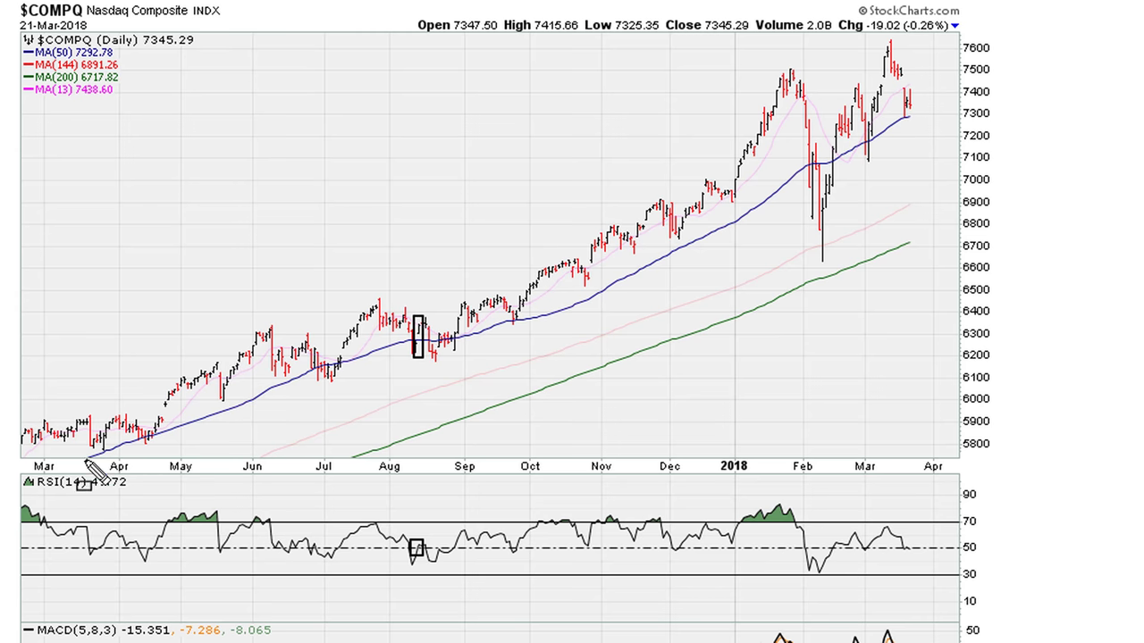
left_click_drag(84, 414, 100, 455)
left_click_drag(78, 536, 101, 567)
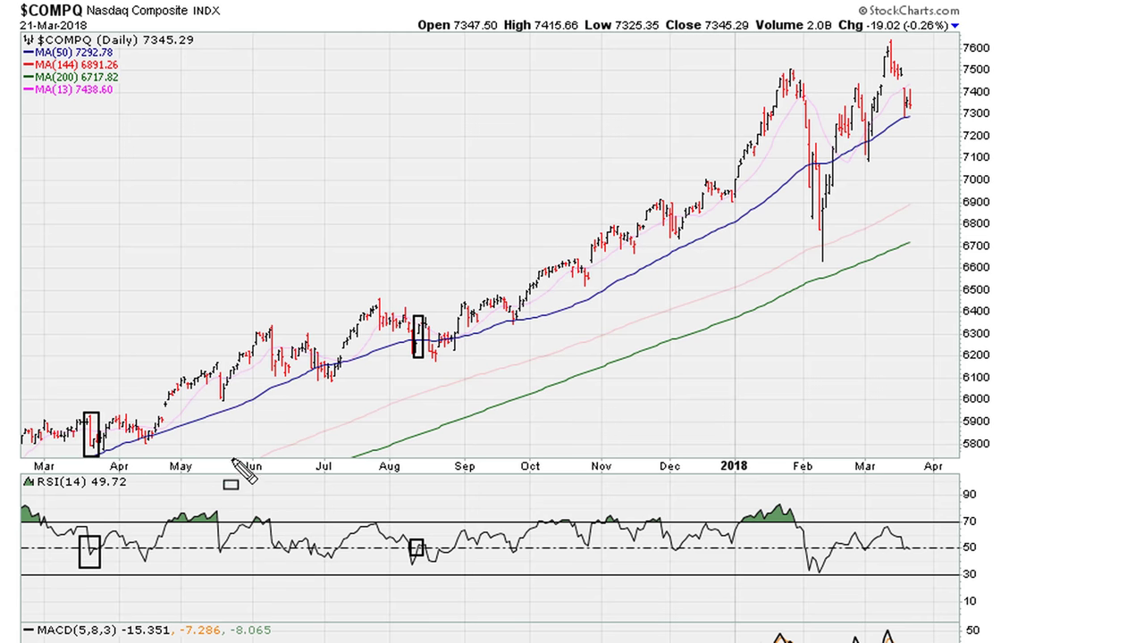
left_click_drag(214, 370, 228, 405)
left_click_drag(213, 534, 227, 566)
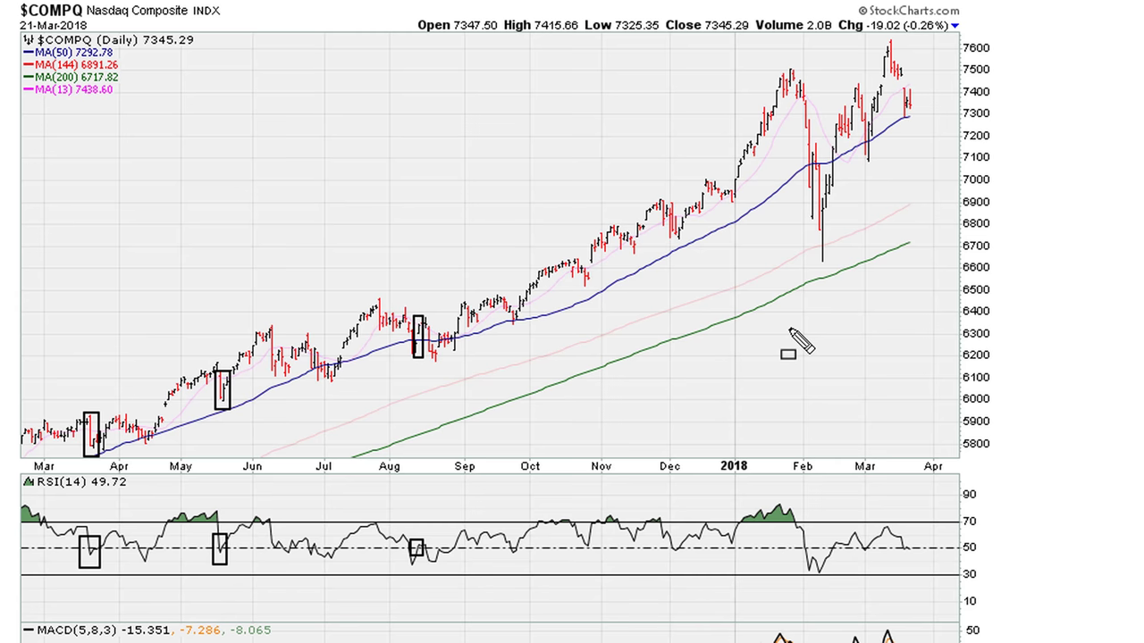
key("Escape")
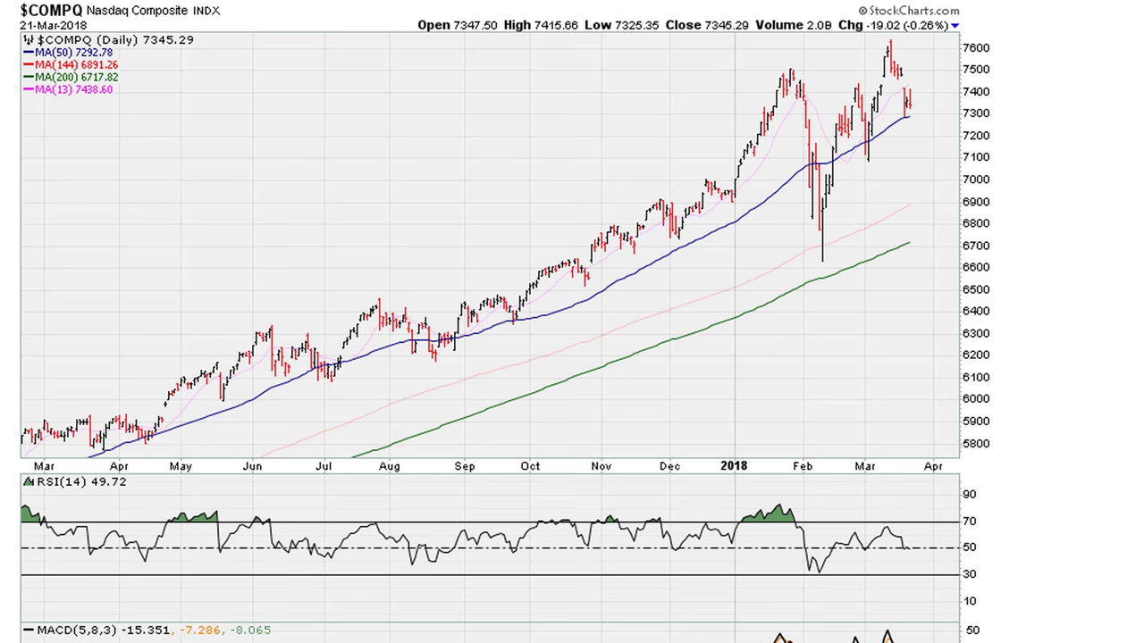
Bring the MarketWatch quotes window over the chart to review the index quotes, and move it back out of view.
left_click_drag(734, 56, 736, 8)
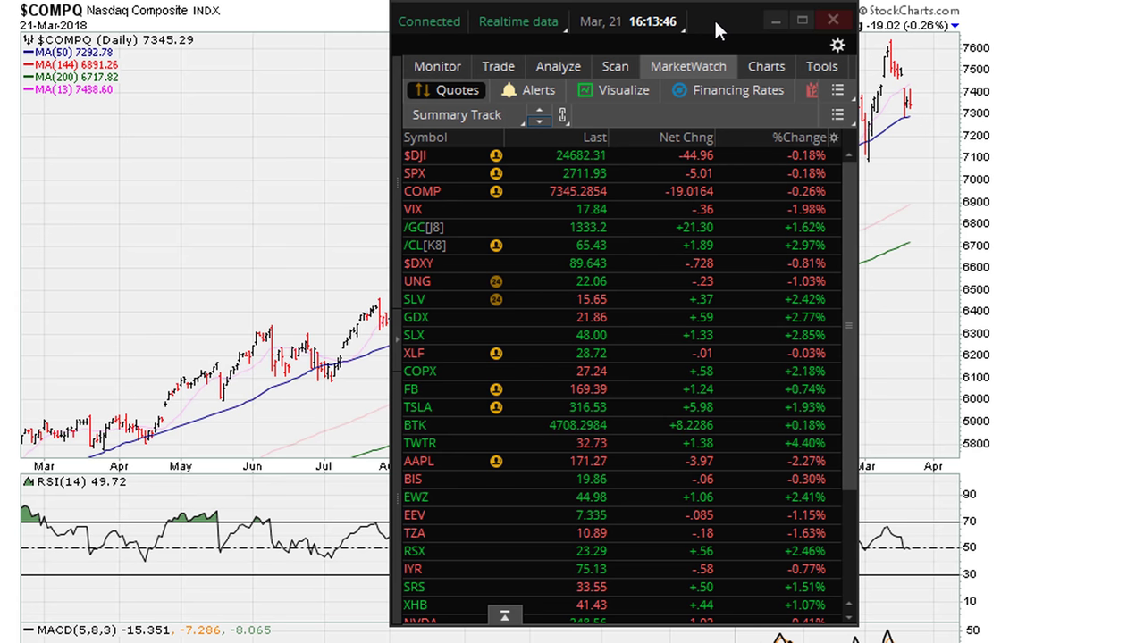
left_click_drag(712, 20, 1143, 0)
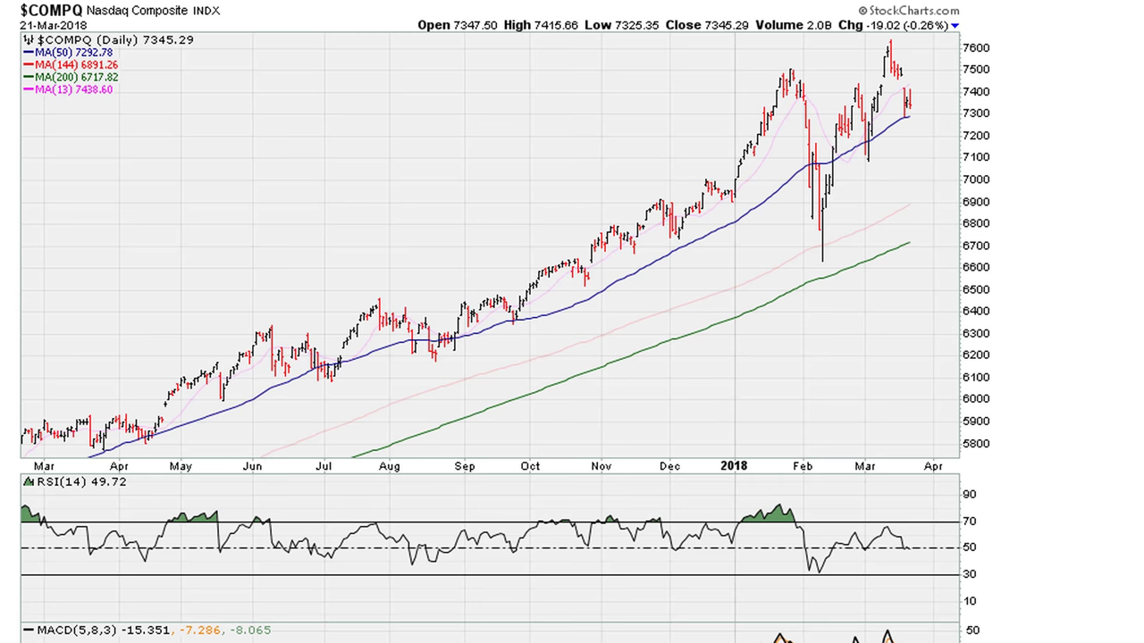
Box the RSI(14) reading, draw rising arrows from the latest RSI point and the latest daily price bar, and clear them.
left_click_drag(85, 473, 136, 491)
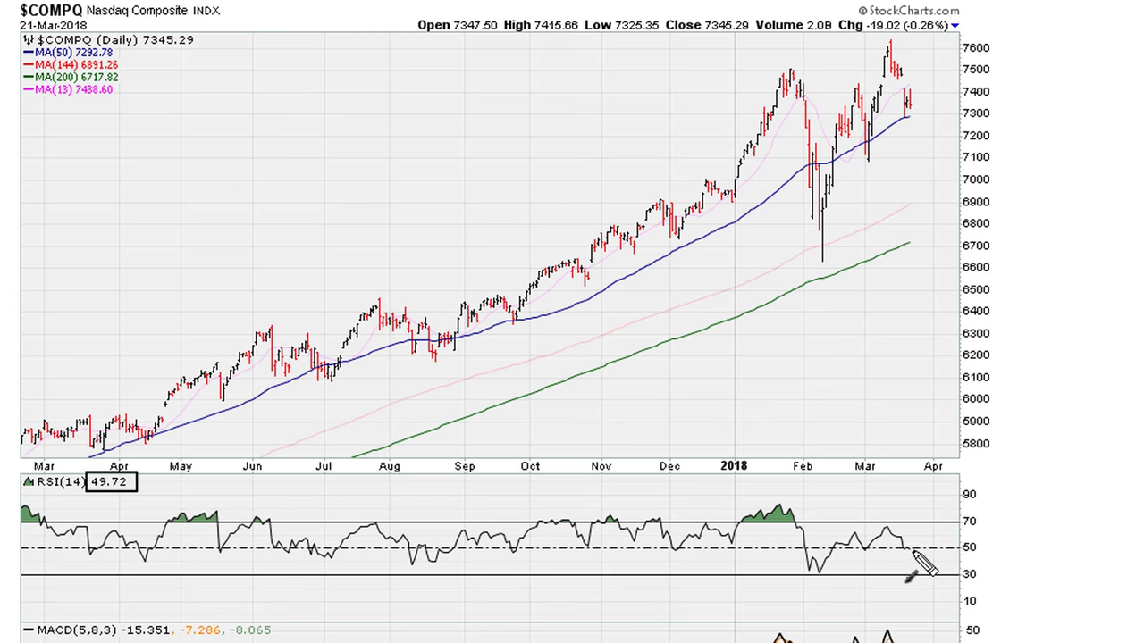
left_click_drag(912, 548, 932, 514)
left_click_drag(912, 109, 940, 50)
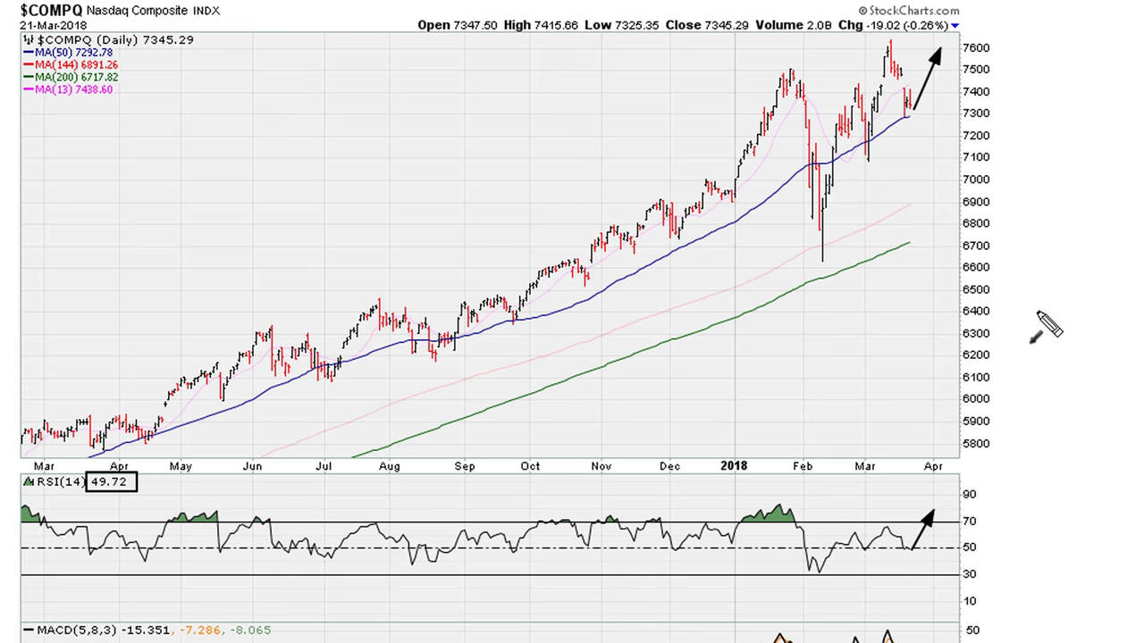
key("e")
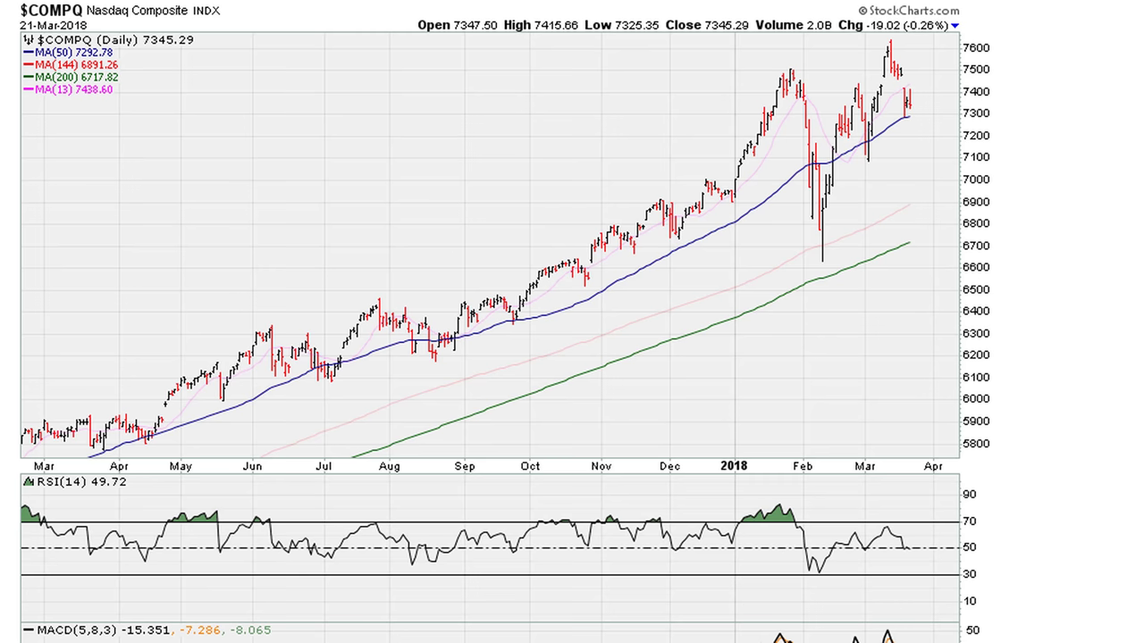
Box the latest March price drop through the 50-day average and its matching RSI dip to 50, and clear the boxes.
left_click_drag(897, 72, 907, 129)
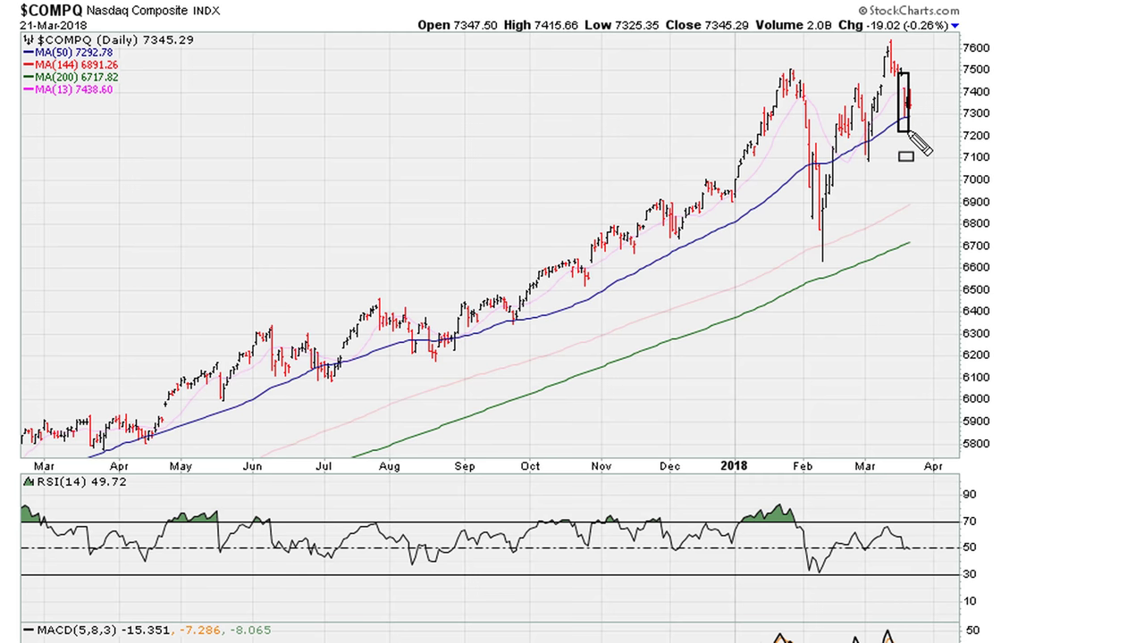
left_click_drag(891, 533, 918, 559)
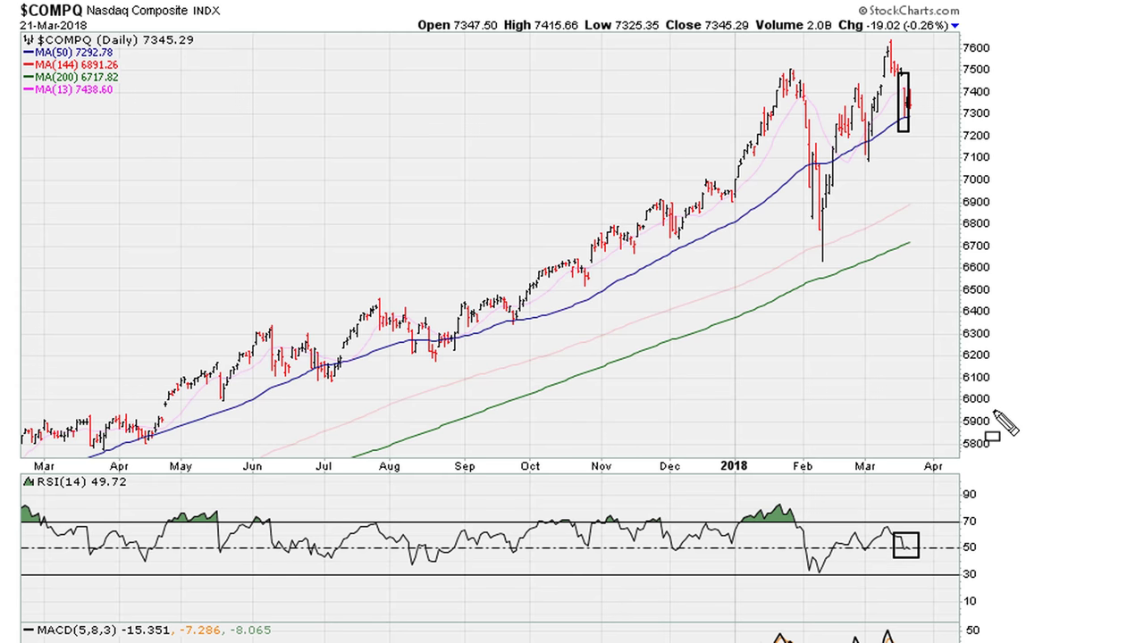
key("Escape")
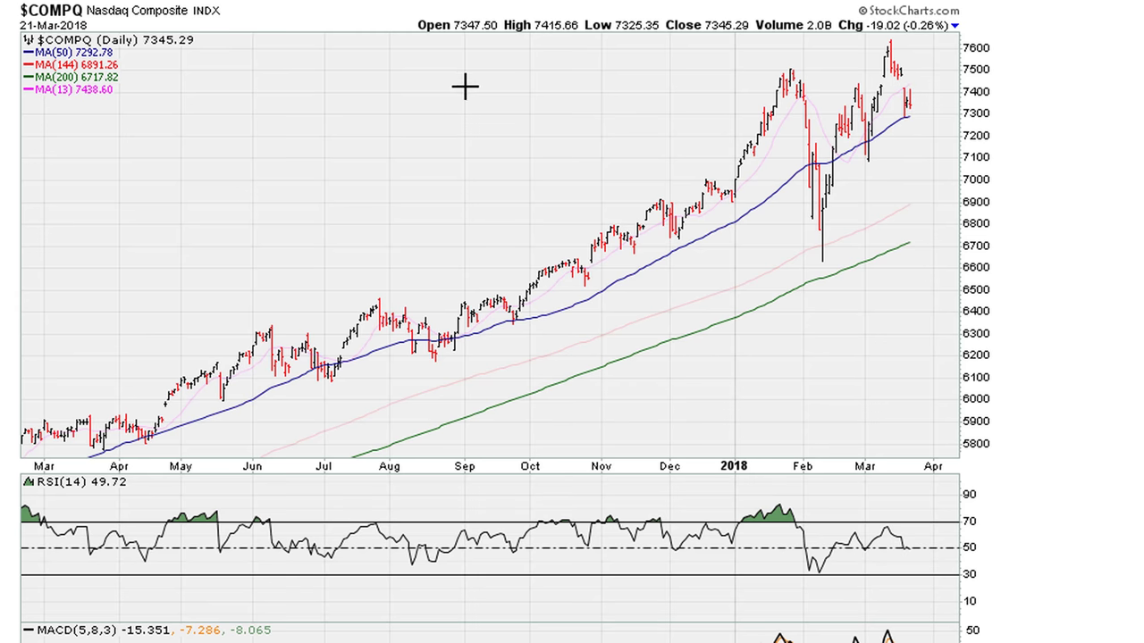
Switch to the 60-minute chart and draw a rising RSI trendline from the early-February low to 19 March, extended horizontally just below 50.
key("Right")
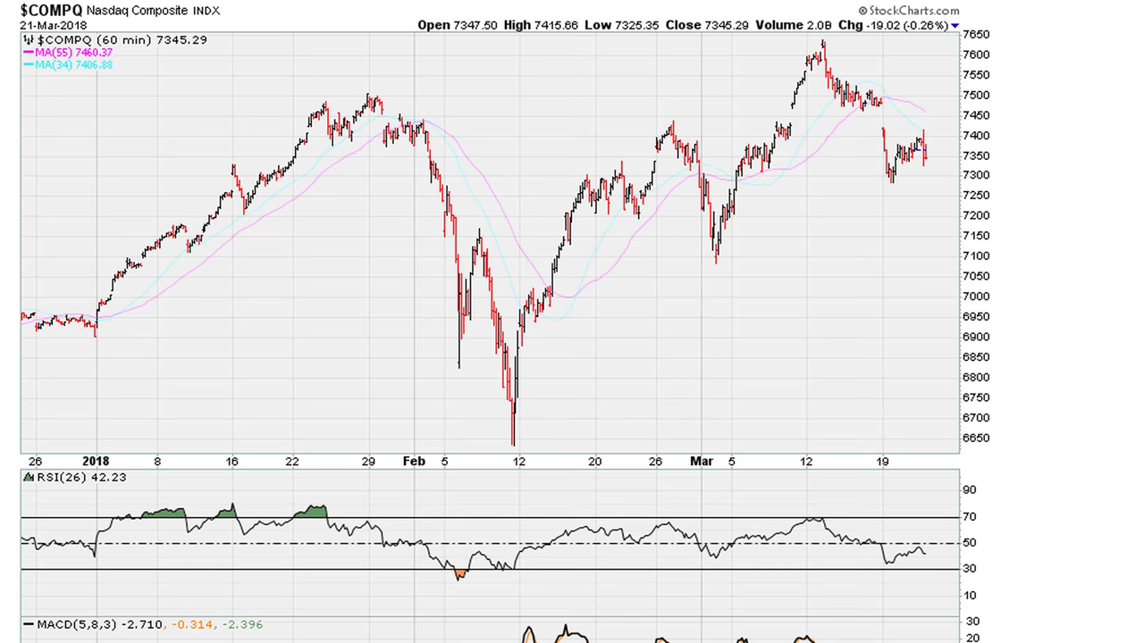
mouse_move(455, 580)
left_mouse_down()
mouse_move(934, 553)
mouse_move(885, 545)
left_mouse_up()
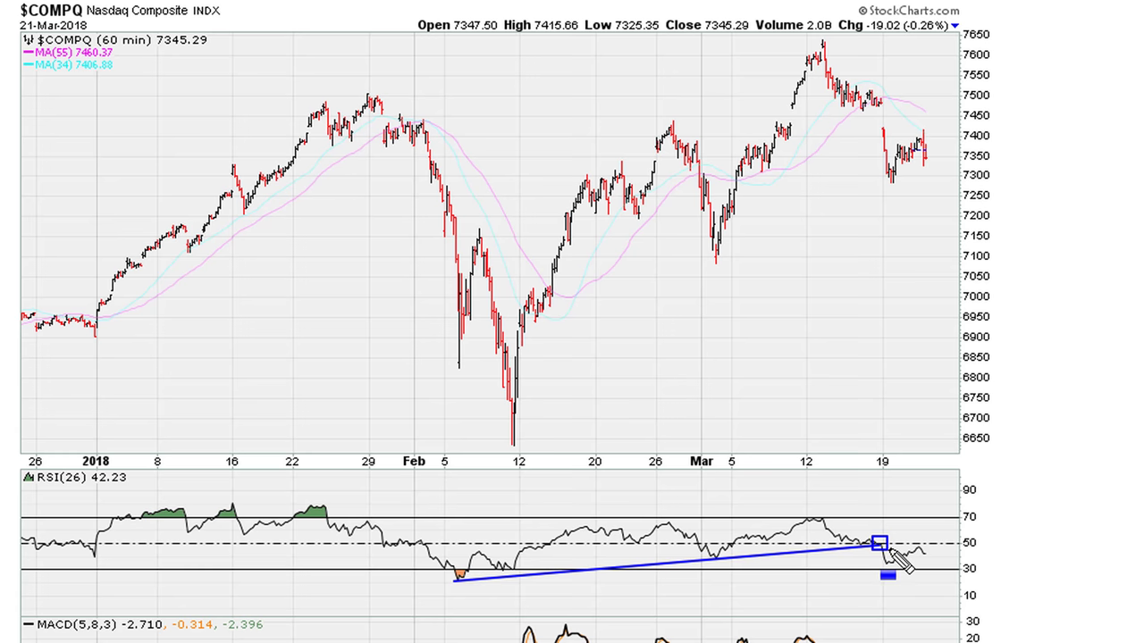
left_click(1000, 546)
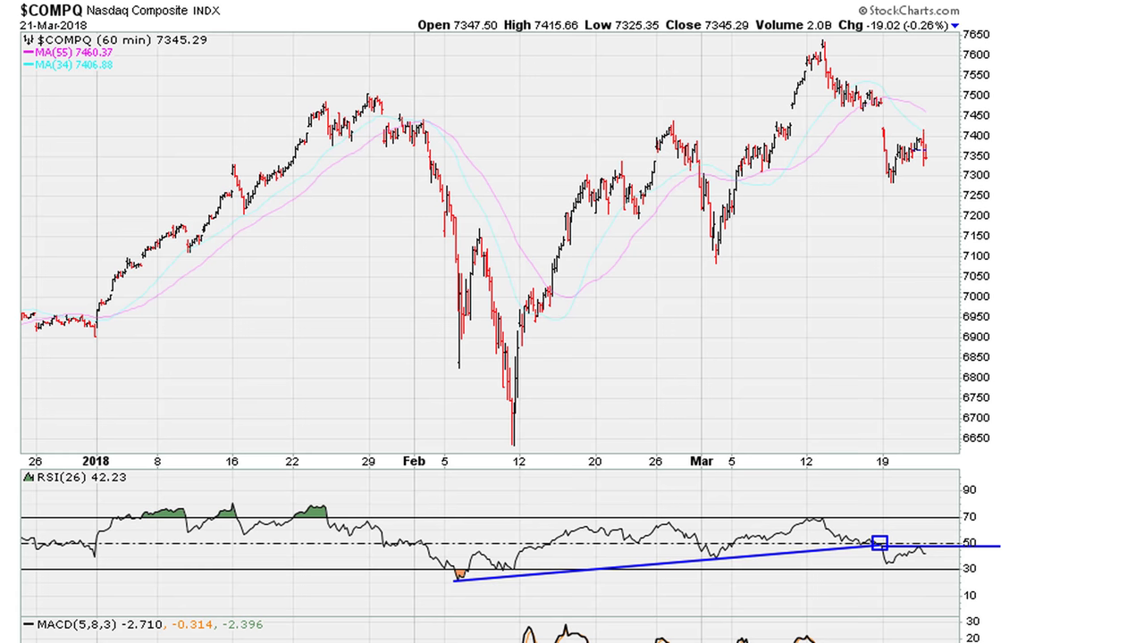
Point an arrow at the latest RSI peak beneath the horizontal line and handwrite "RSI 50" in the lower price area.
left_click_drag(938, 497, 923, 540)
mouse_move(863, 336)
left_mouse_down()
mouse_move(863, 384)
mouse_move(914, 380)
mouse_move(895, 384)
left_mouse_up()
mouse_move(922, 339)
left_mouse_down()
mouse_move(930, 377)
mouse_move(925, 357)
mouse_move(958, 324)
left_mouse_up()
left_click_drag(920, 393, 981, 381)
left_click_drag(879, 413, 873, 450)
mouse_move(879, 413)
left_mouse_down()
mouse_move(938, 420)
mouse_move(915, 440)
left_mouse_up()
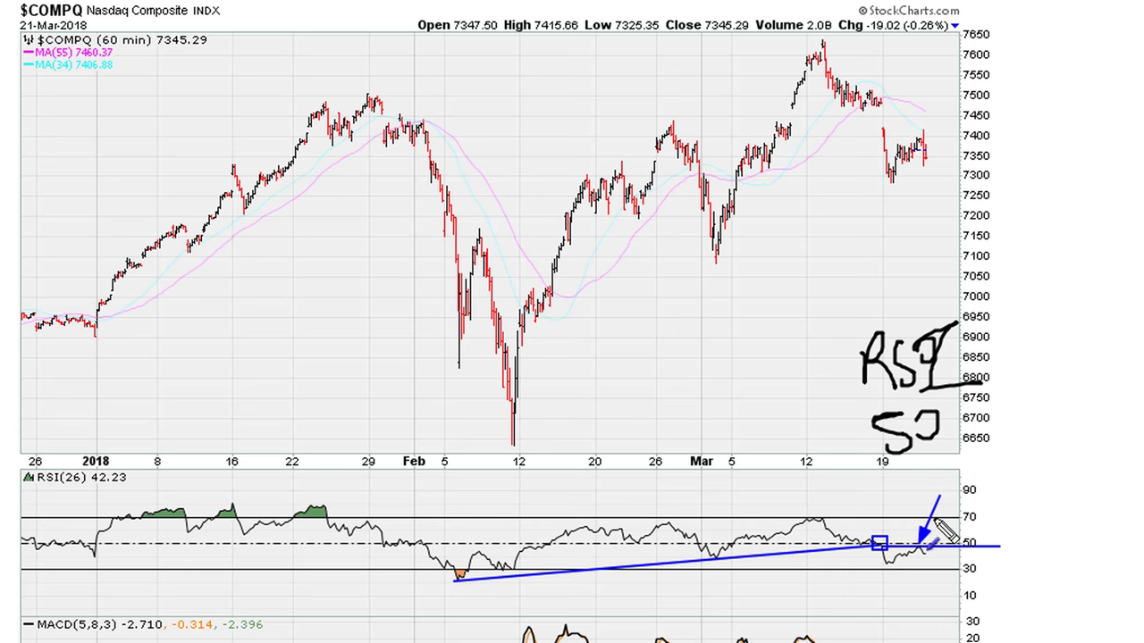
Redraw the arrow at the latest RSI peak, sketch a downward curved arrow from the latest price bars, and clear all annotations.
left_click_drag(942, 489, 919, 544)
mouse_move(926, 134)
left_mouse_down()
mouse_move(949, 187)
mouse_move(950, 172)
left_mouse_up()
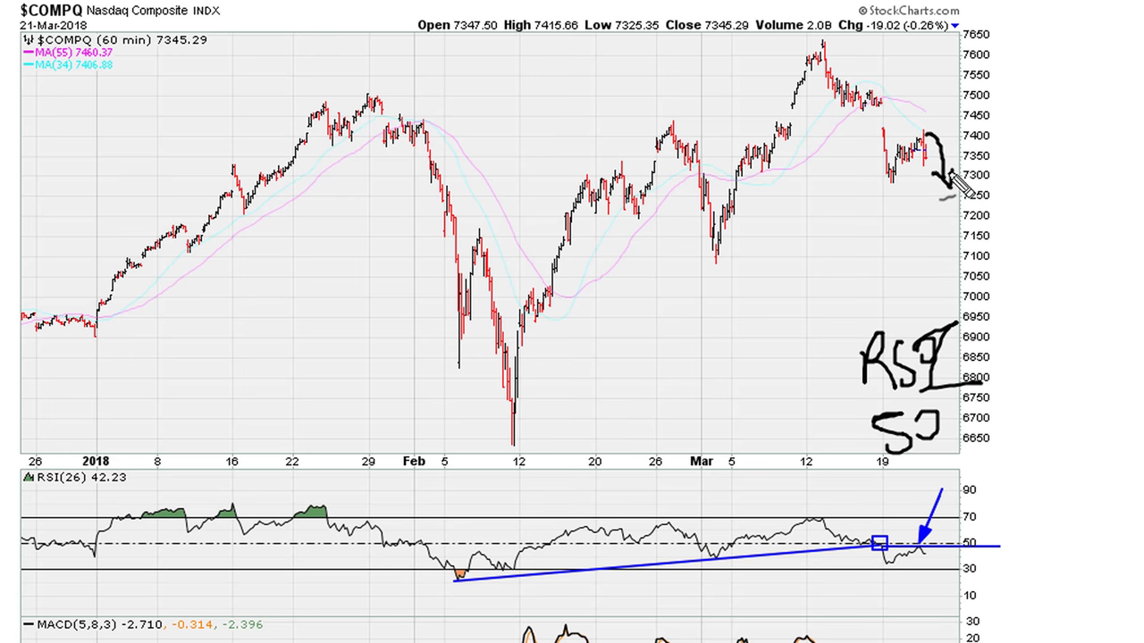
key("e")
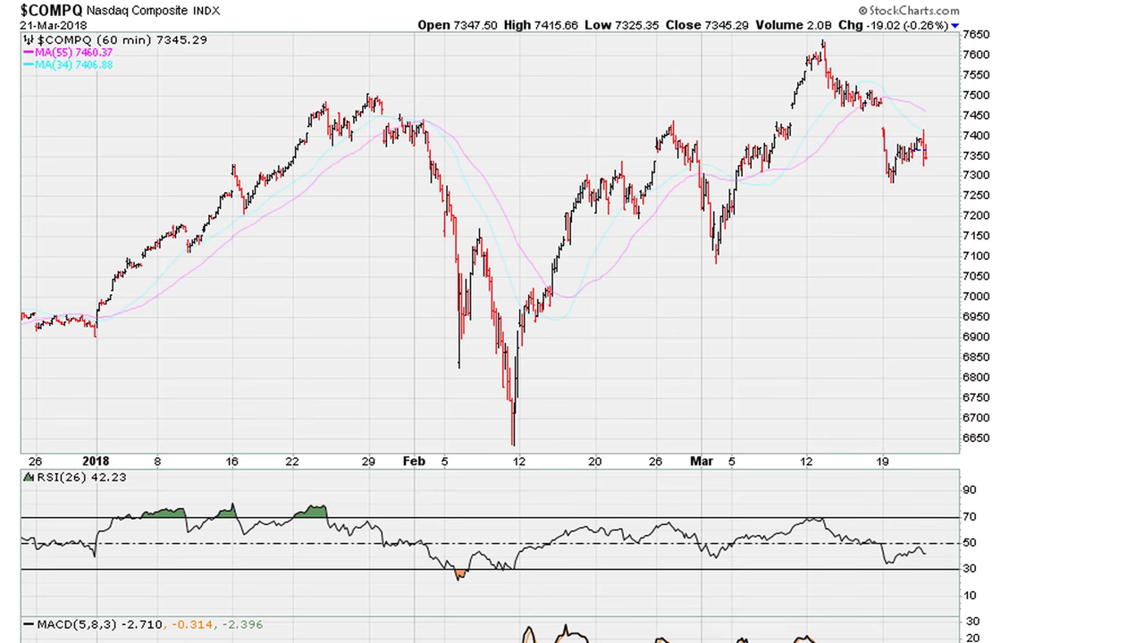
Switch to the 5-minute chart and draw a thick horizontal line across the RSI(26) peaks near 60 from 13 March onward.
key("Right")
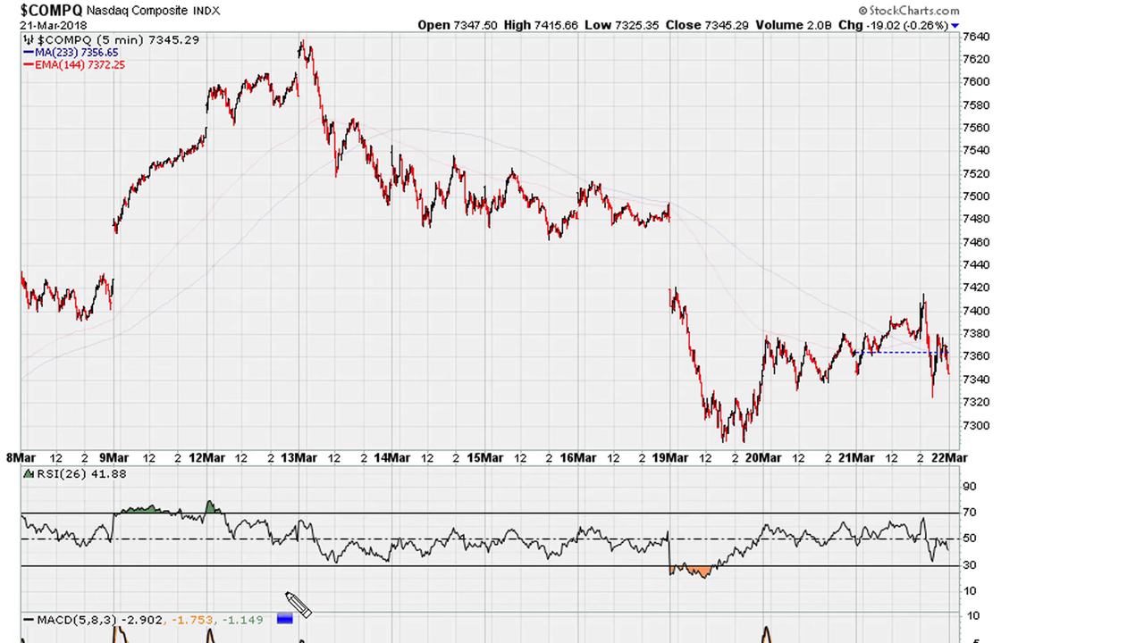
left_click_drag(300, 526, 982, 526)
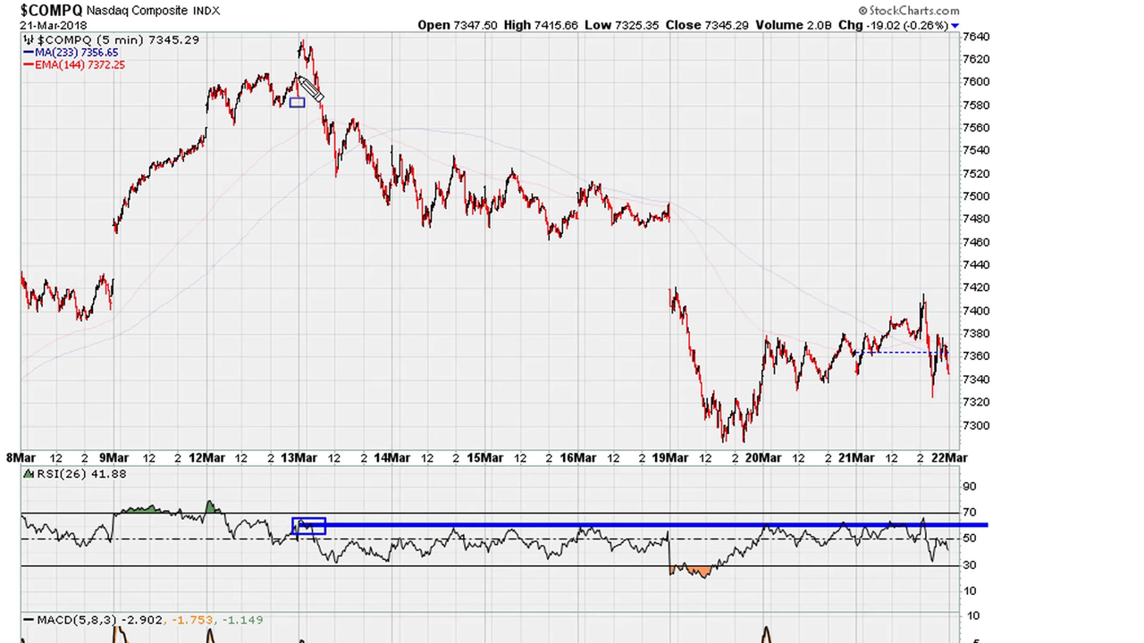
Box the price highs of 13 to 16 March and their matching RSI peaks along the thick horizontal line.
left_click_drag(294, 41, 321, 60)
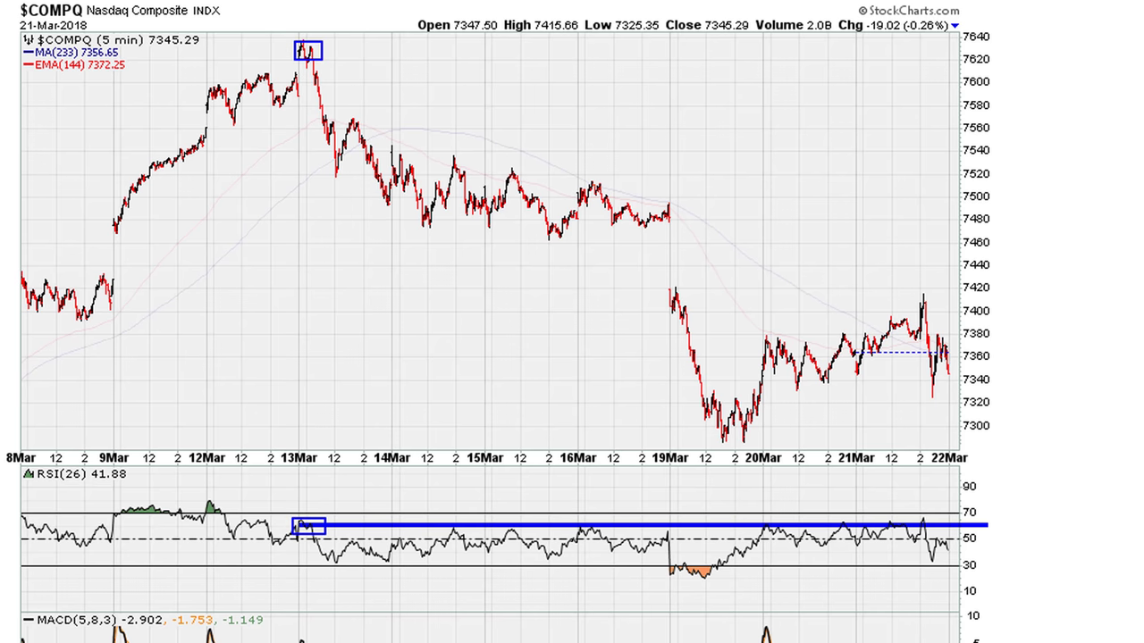
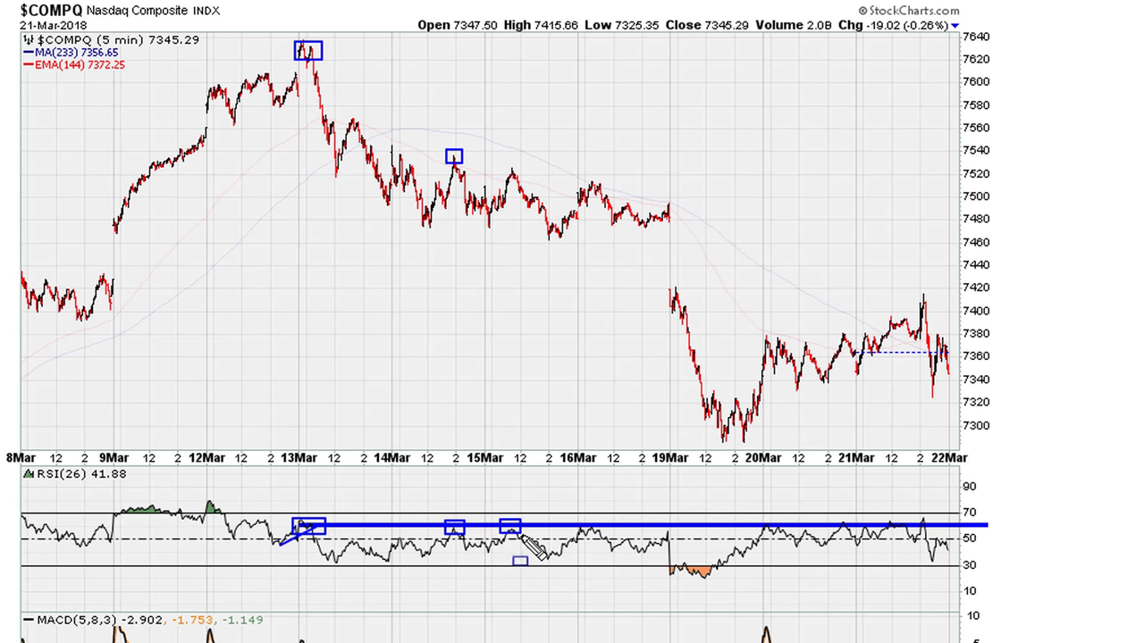
left_click_drag(508, 164, 523, 175)
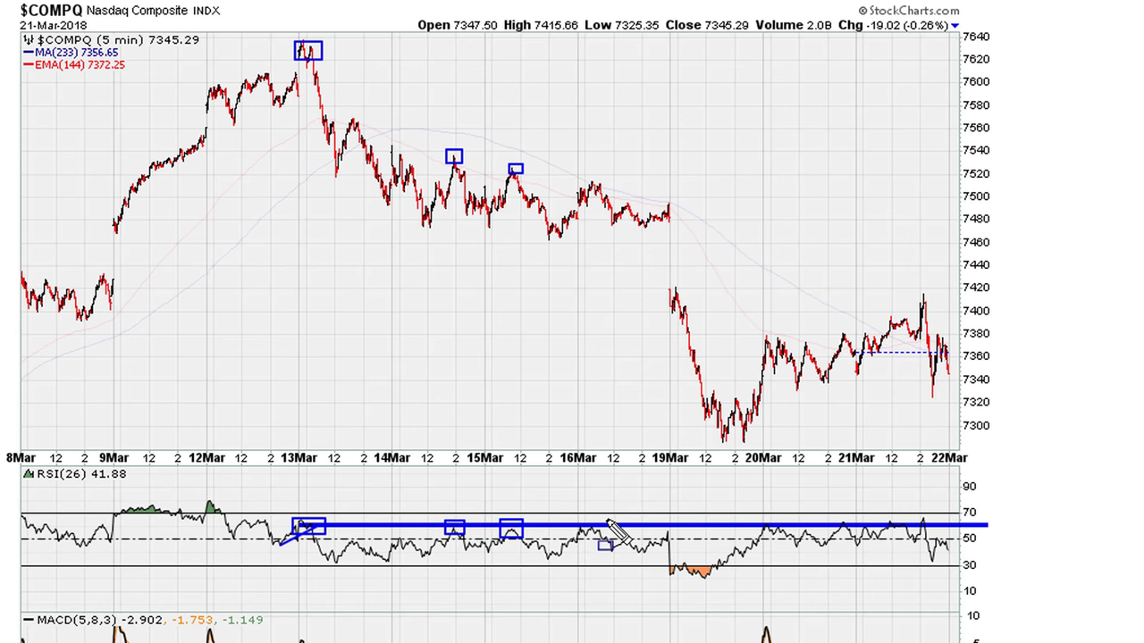
left_click_drag(577, 522, 606, 534)
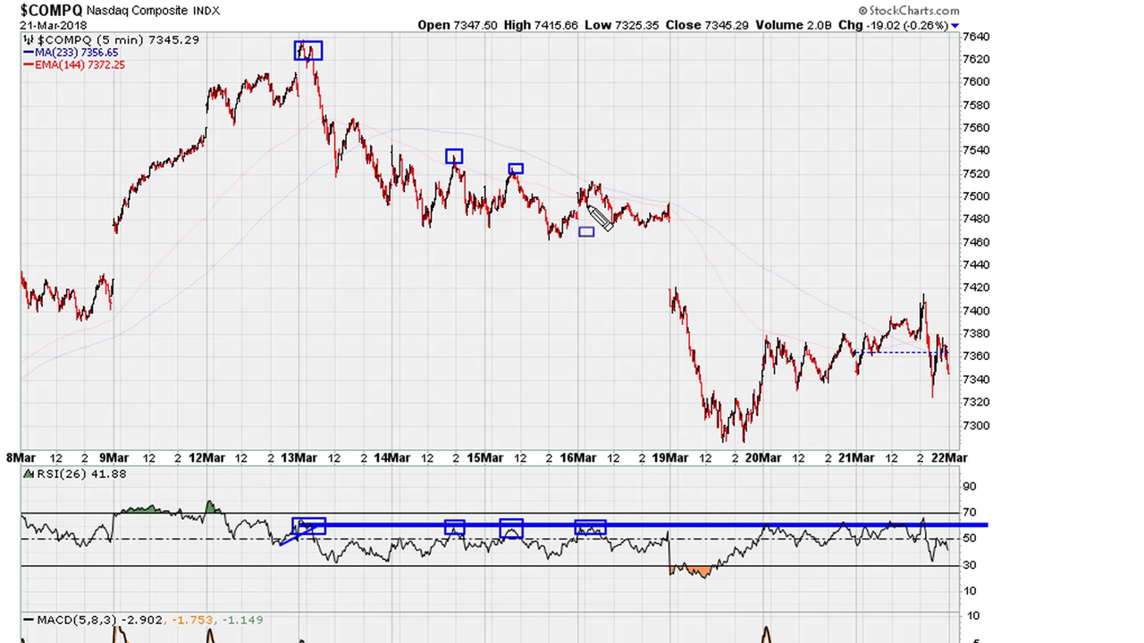
left_click_drag(577, 176, 603, 194)
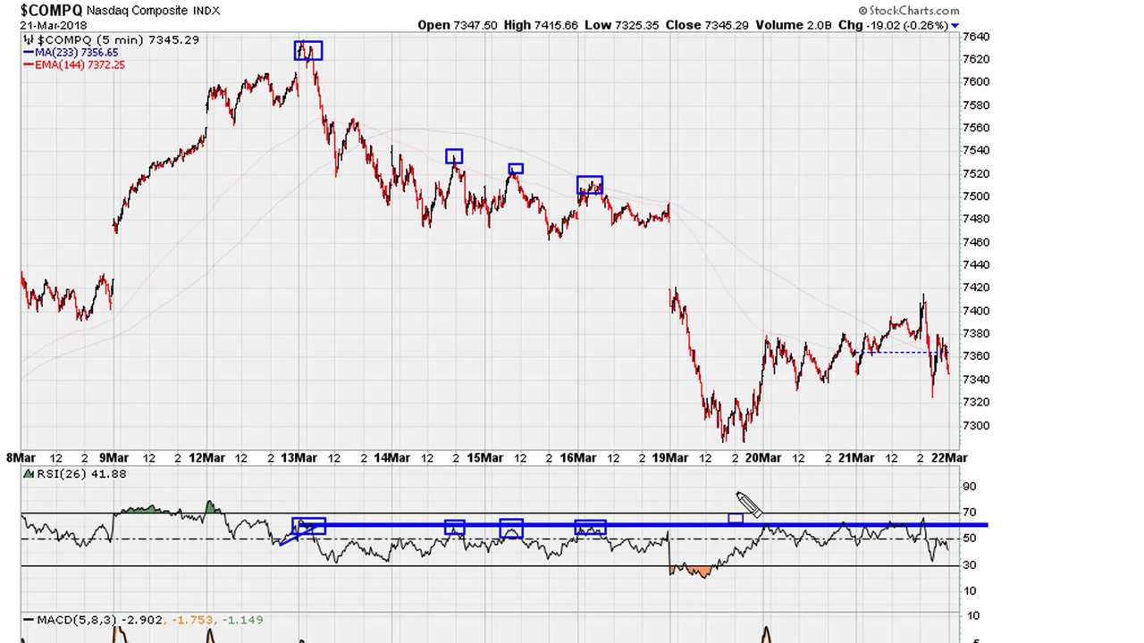
Box the four RSI peaks touching the line on 20 and 21 March and the matching highs on the price chart.
left_click_drag(757, 520, 788, 535)
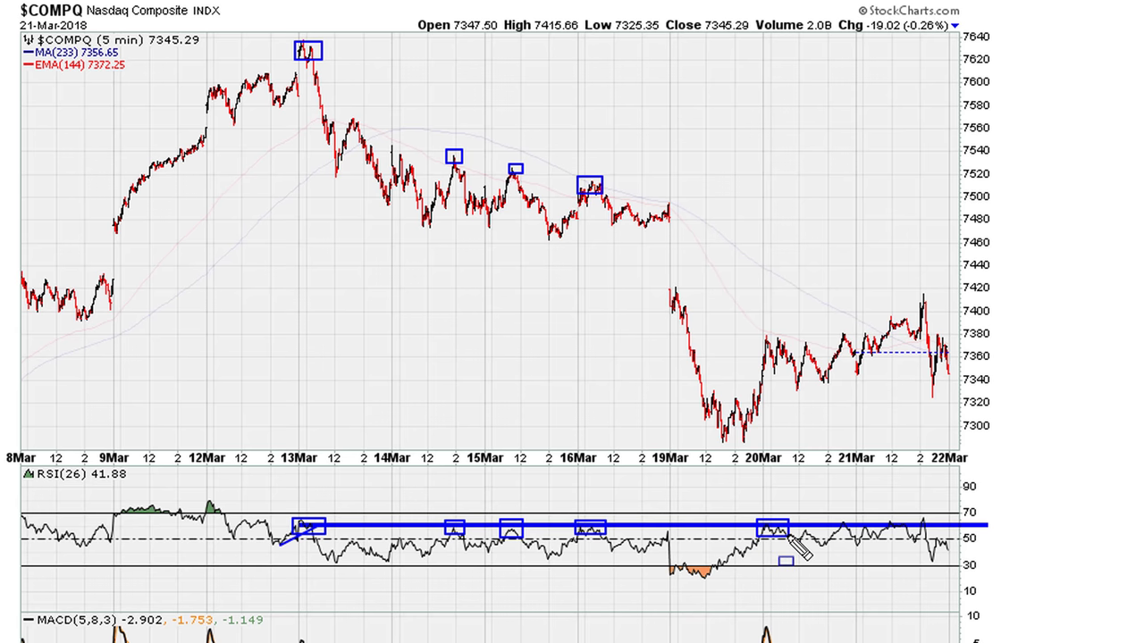
left_click_drag(764, 332, 786, 348)
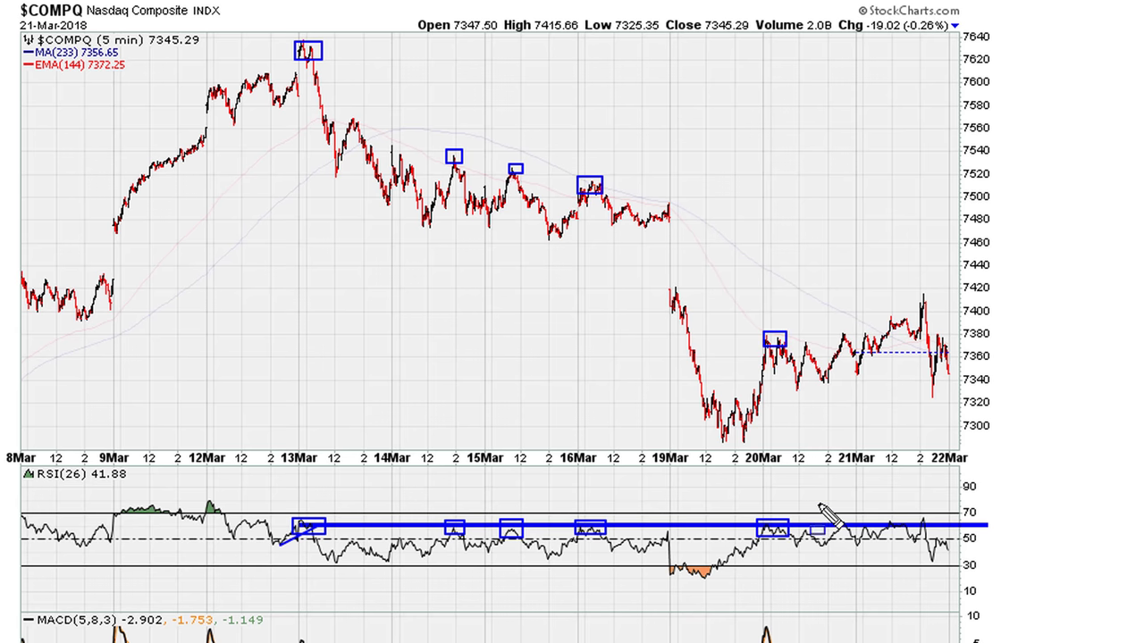
left_click_drag(838, 522, 848, 531)
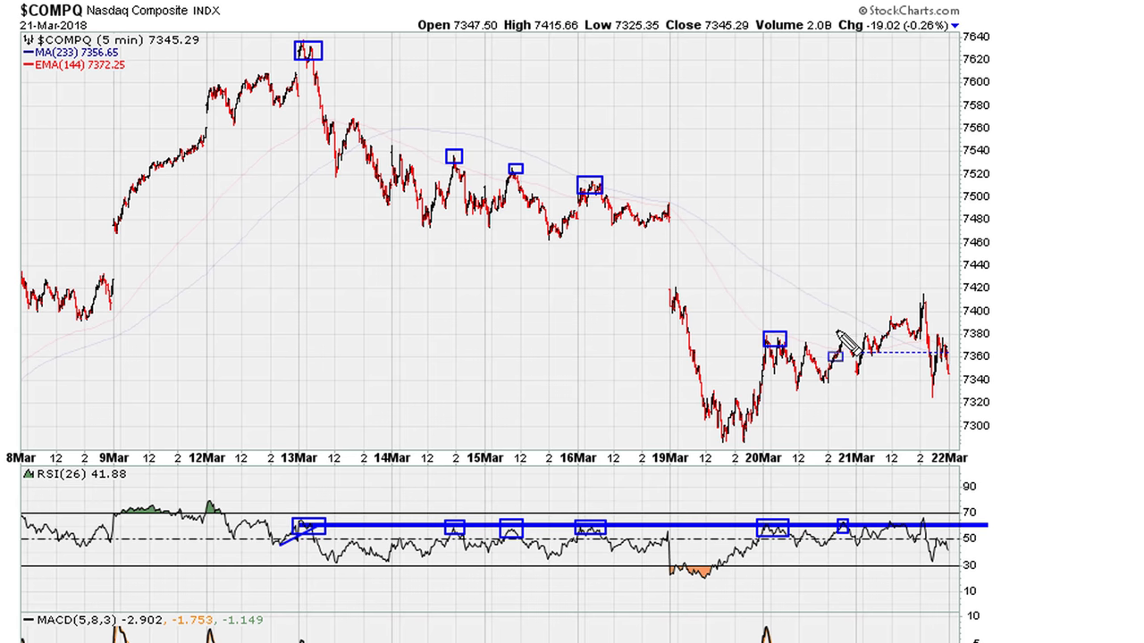
left_click_drag(837, 329, 849, 340)
left_click_drag(886, 518, 899, 527)
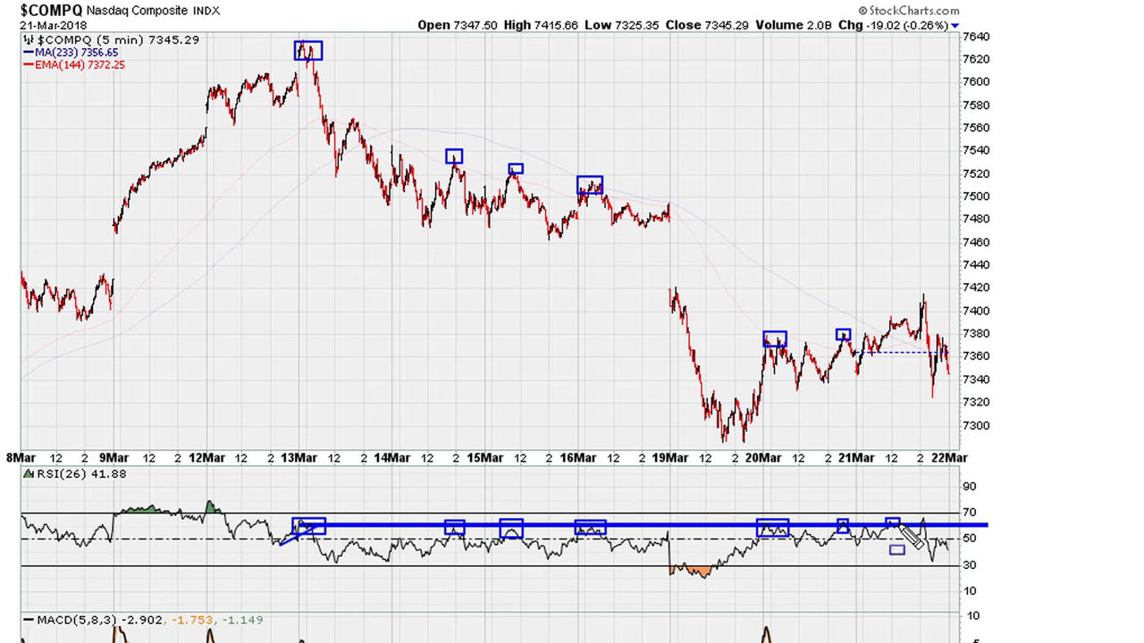
left_click_drag(886, 314, 895, 323)
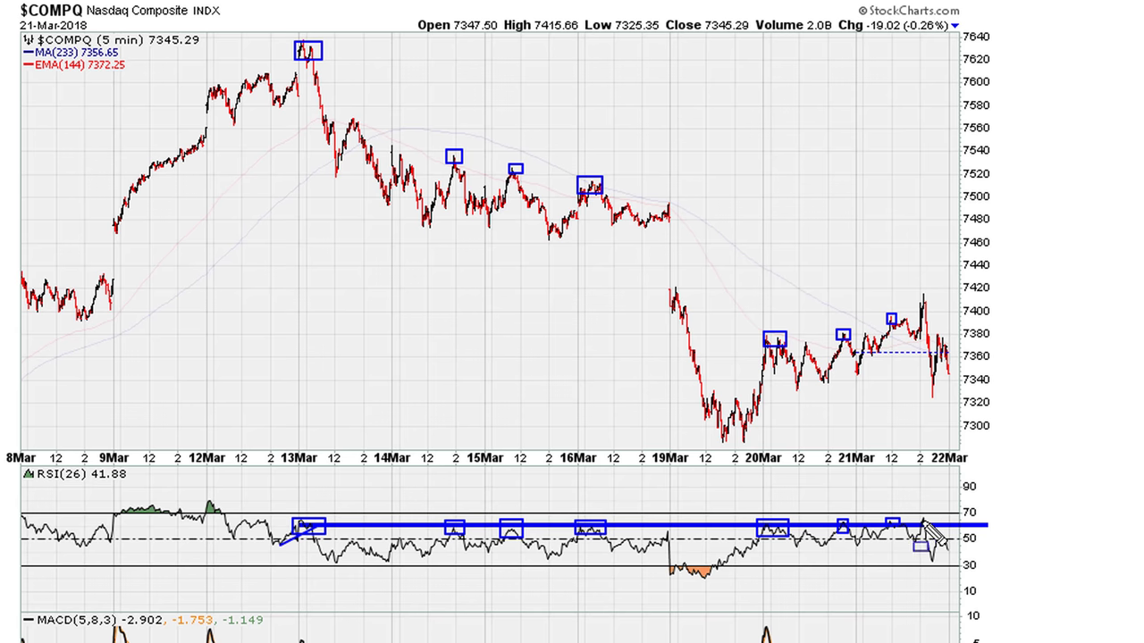
left_click_drag(911, 511, 933, 535)
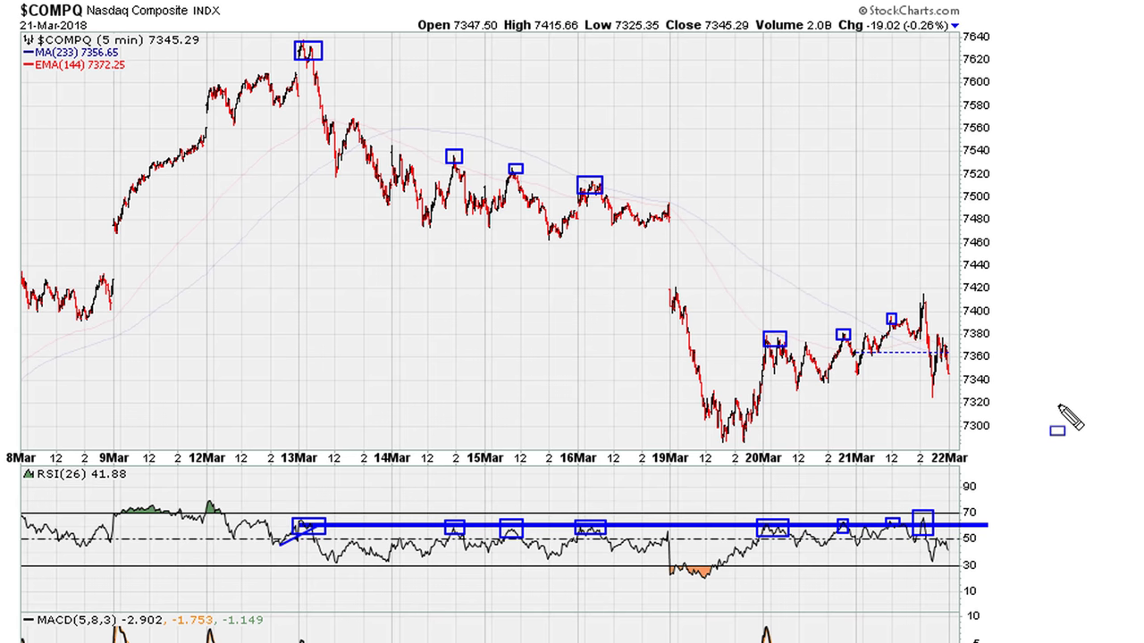
left_click_drag(915, 294, 934, 315)
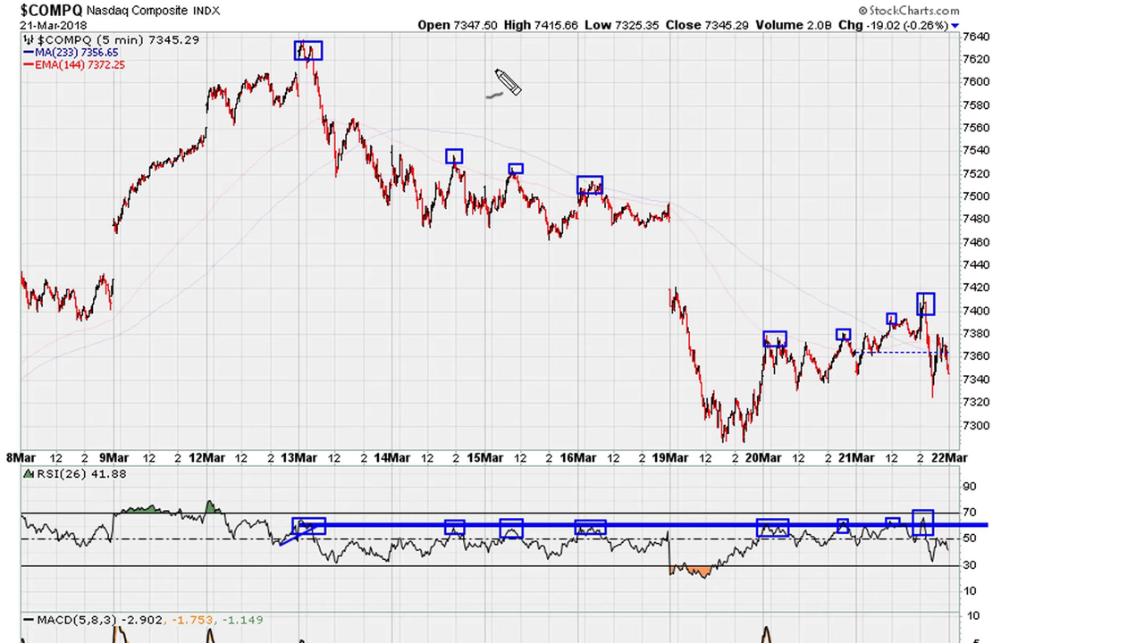
Handwrite "7415 → 7345" in black across the upper price area.
mouse_move(496, 70)
left_mouse_down()
mouse_move(516, 138)
mouse_move(533, 98)
mouse_move(538, 114)
mouse_move(553, 112)
left_mouse_up()
mouse_move(548, 90)
left_mouse_down()
mouse_move(545, 120)
mouse_move(567, 102)
mouse_move(586, 116)
left_mouse_up()
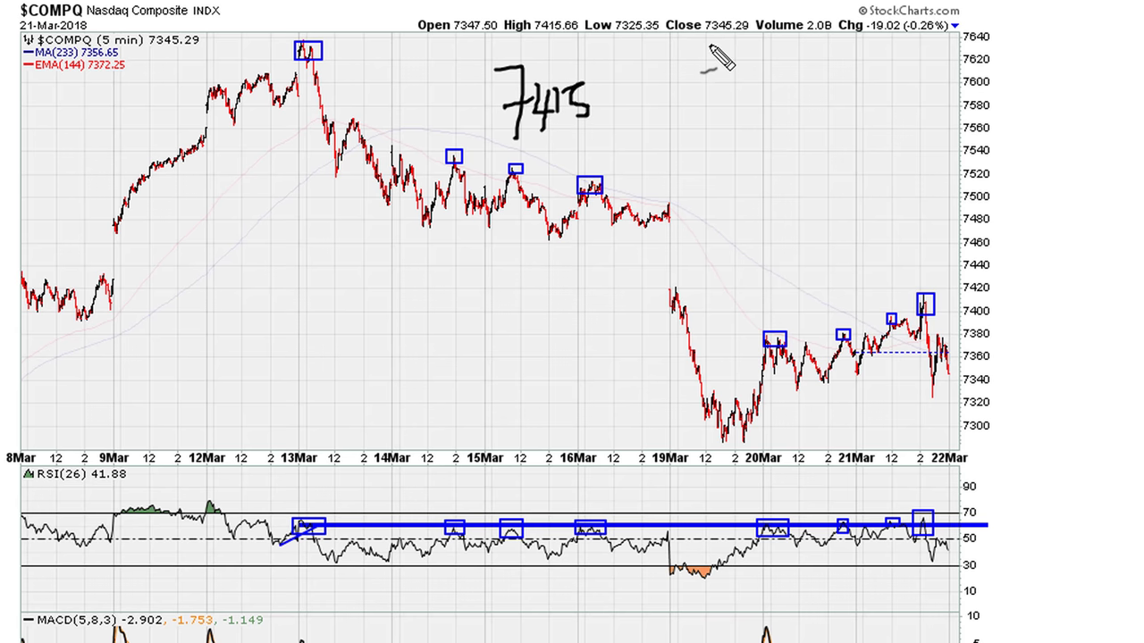
left_click_drag(676, 77, 688, 132)
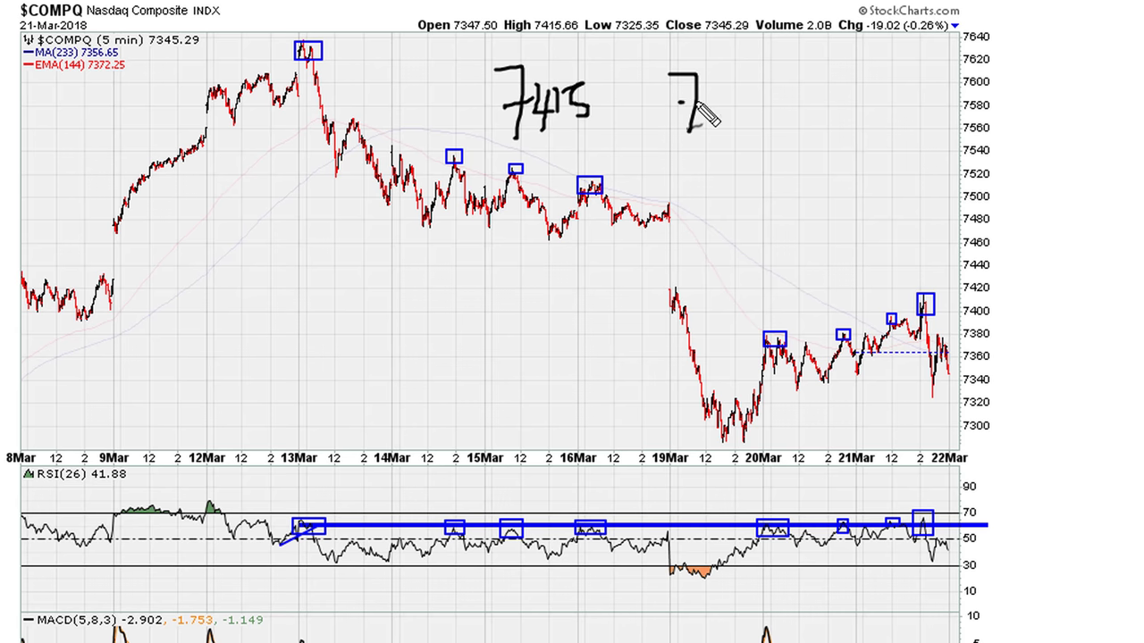
mouse_move(702, 85)
left_mouse_down()
mouse_move(716, 94)
mouse_move(715, 114)
mouse_move(748, 112)
mouse_move(738, 134)
left_mouse_up()
mouse_move(755, 82)
left_mouse_down()
mouse_move(766, 80)
mouse_move(774, 122)
mouse_move(753, 124)
left_mouse_up()
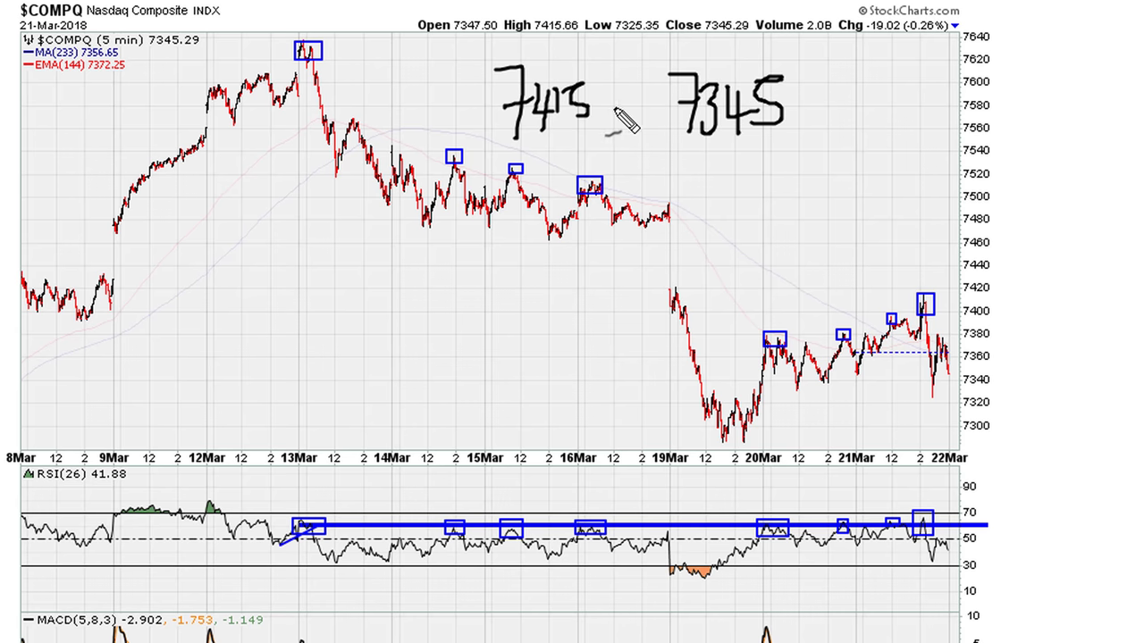
mouse_move(604, 95)
left_mouse_down()
mouse_move(659, 102)
mouse_move(640, 115)
left_mouse_up()
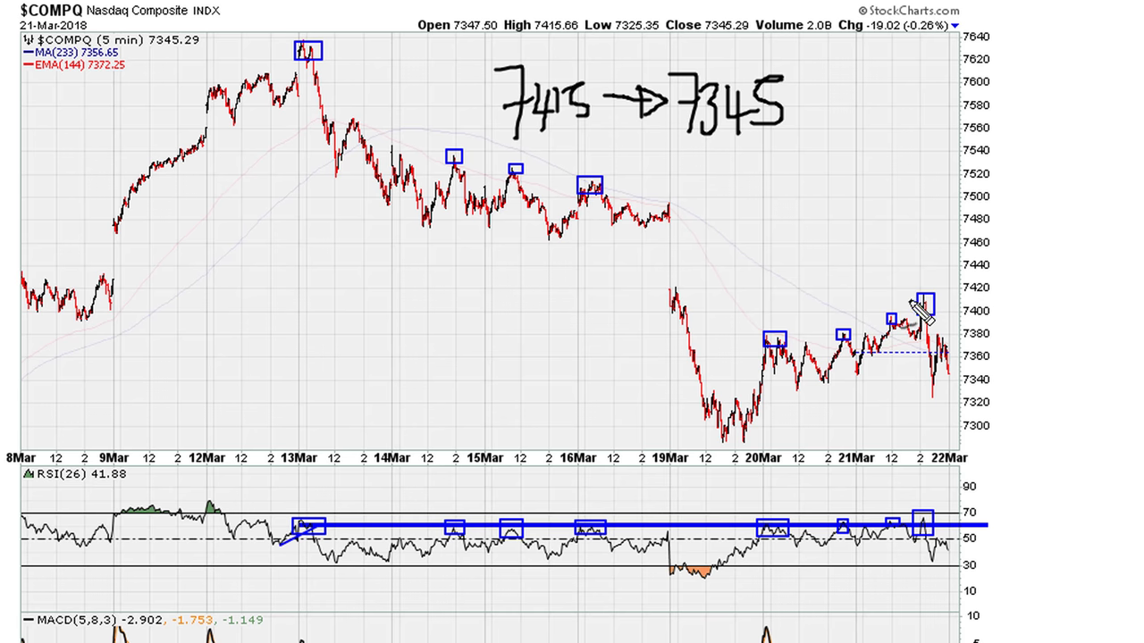
Outline the last 21 March price high and the low after it in black, and handwrite a "+1%" note above them.
mouse_move(917, 313)
left_mouse_down()
mouse_move(924, 292)
mouse_move(934, 315)
left_mouse_up()
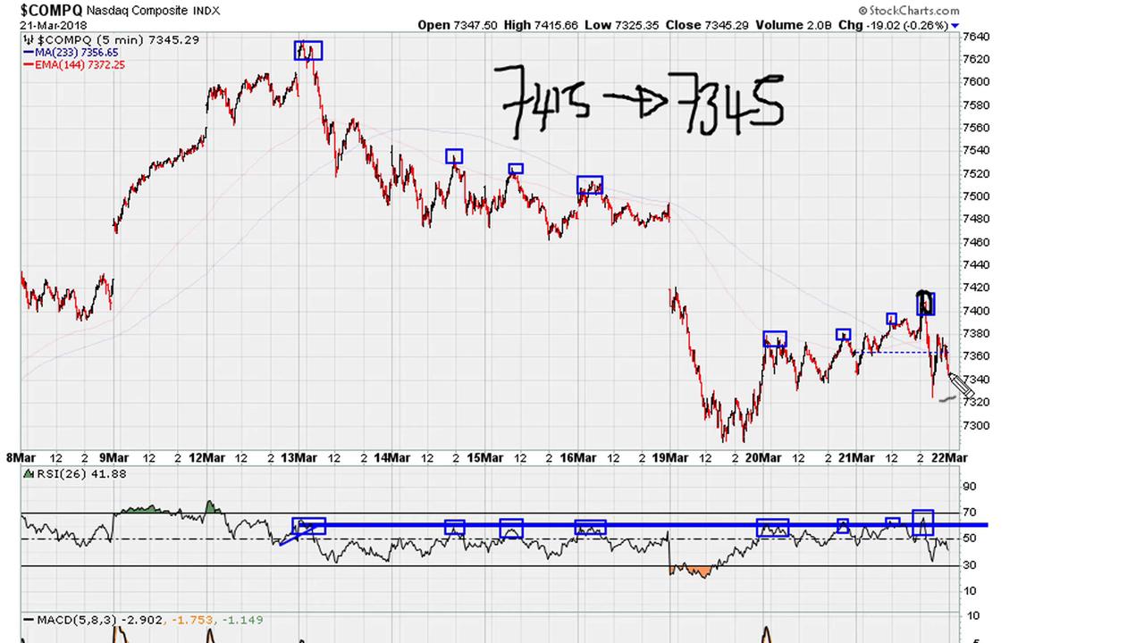
mouse_move(925, 393)
left_mouse_down()
mouse_move(931, 407)
mouse_move(937, 392)
left_mouse_up()
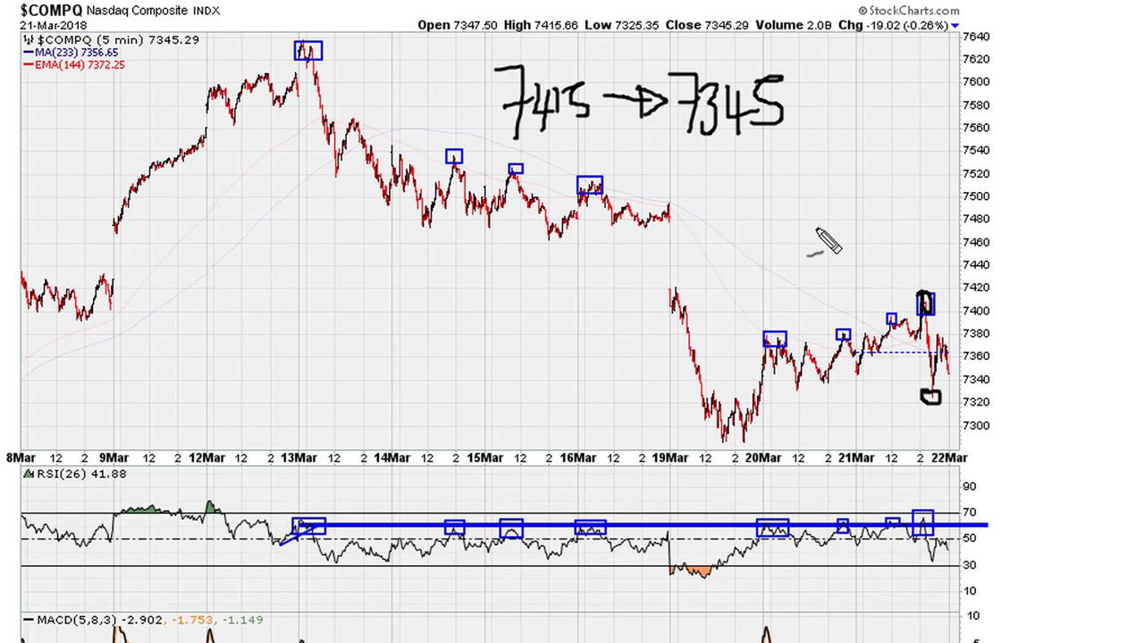
mouse_move(815, 229)
left_mouse_down()
mouse_move(842, 232)
mouse_move(815, 229)
mouse_move(839, 202)
mouse_move(845, 228)
left_mouse_up()
mouse_move(884, 185)
left_mouse_down()
mouse_move(884, 257)
mouse_move(903, 190)
mouse_move(912, 240)
left_mouse_up()
left_click_drag(864, 208, 884, 185)
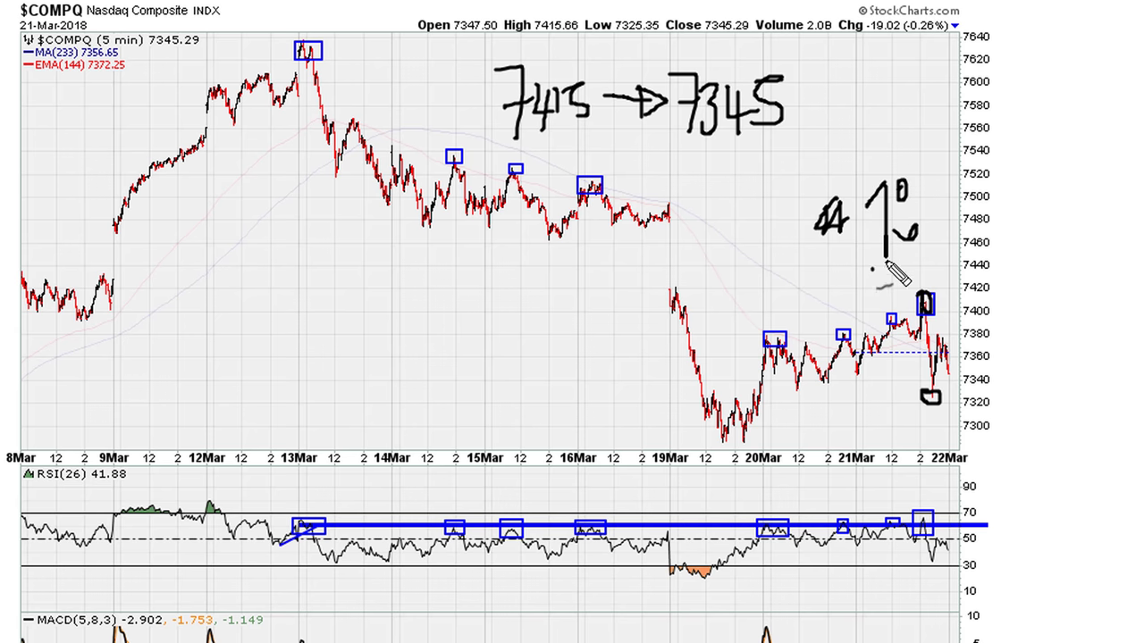
left_click_drag(871, 268, 915, 242)
mouse_move(922, 181)
left_mouse_down()
mouse_move(897, 257)
mouse_move(882, 233)
left_mouse_up()
left_click_drag(860, 220, 860, 249)
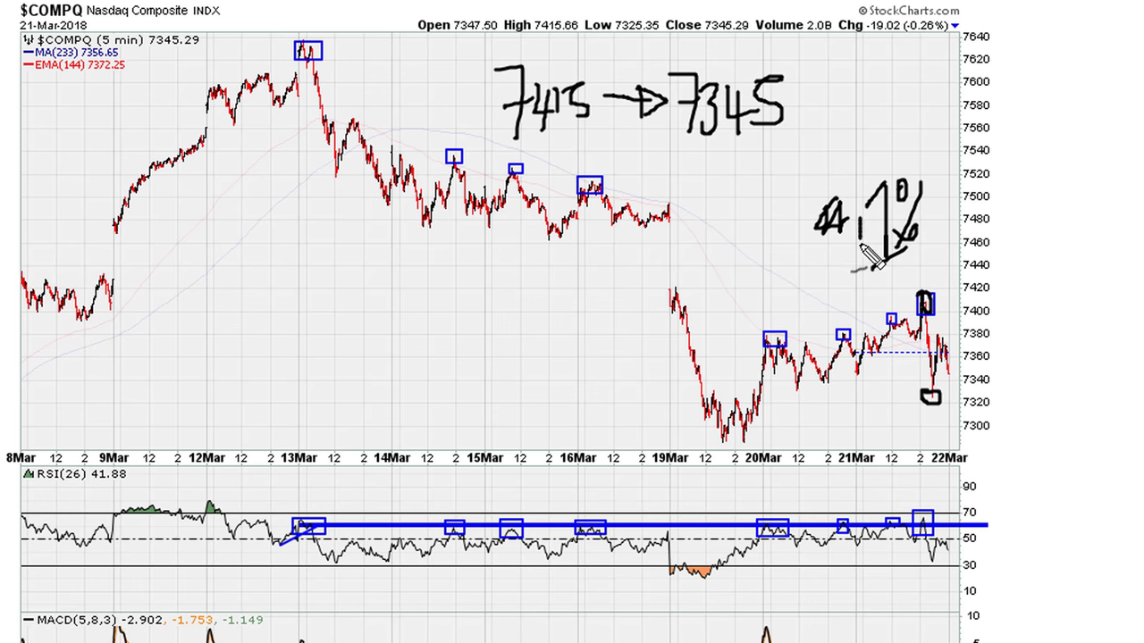
Retrace the black marks on the 21 March high and low, and clear all annotations from the 5-minute chart.
mouse_move(919, 306)
left_mouse_down()
mouse_move(925, 291)
mouse_move(918, 300)
left_mouse_up()
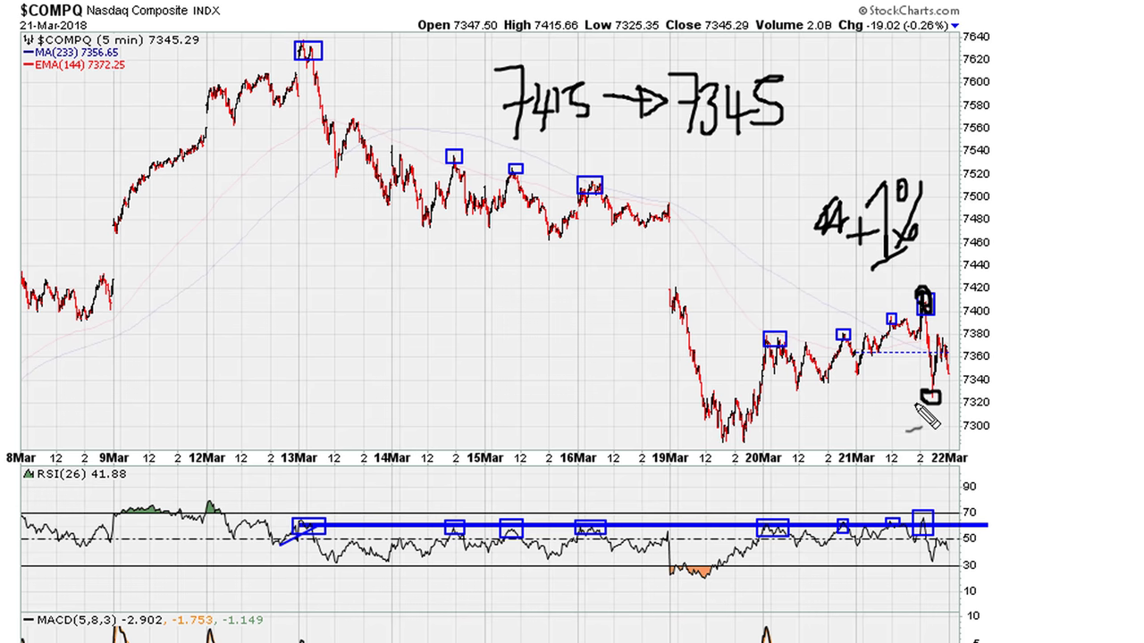
left_click_drag(931, 407, 925, 400)
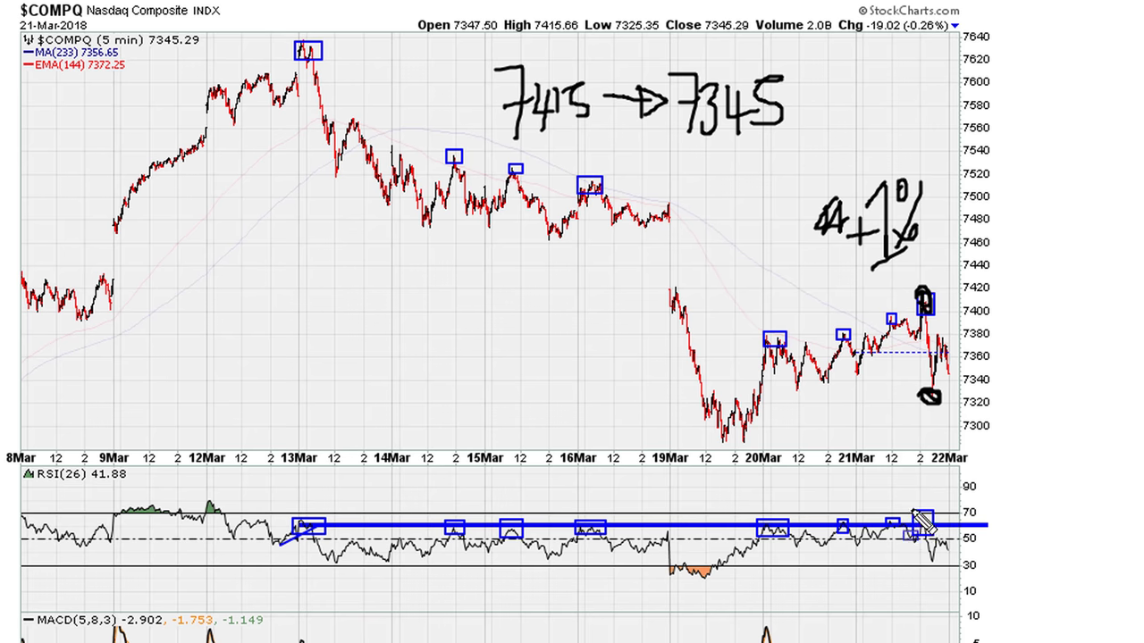
left_click_drag(912, 510, 936, 538)
key("ctrl+z")
key("e")
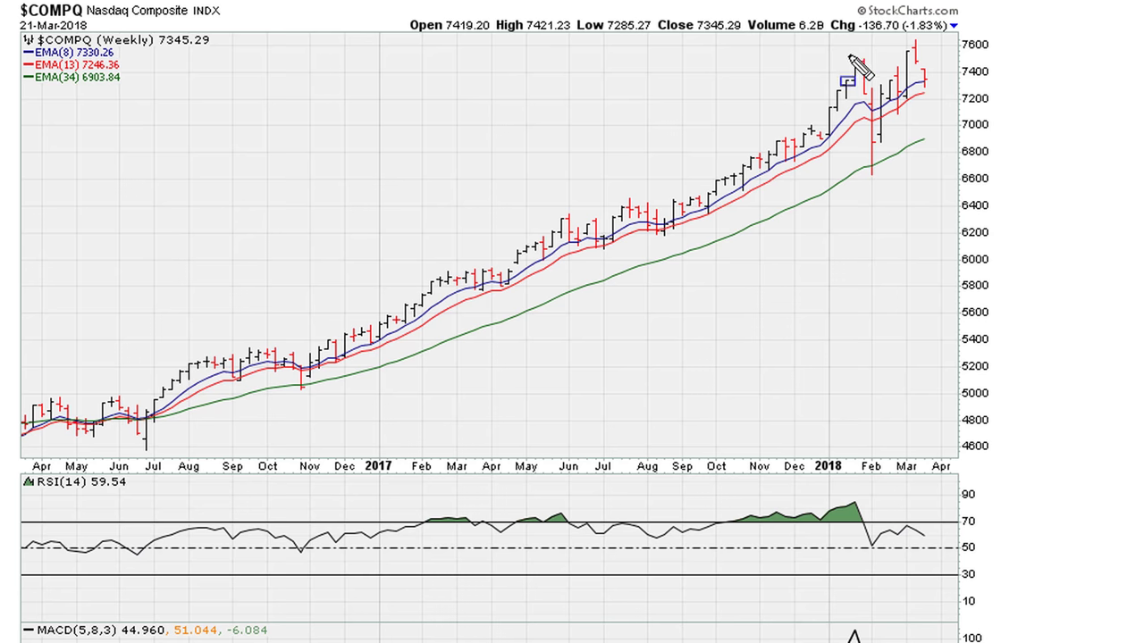
On the weekly chart, mark the late-January 2018 close with a box and horizontal line, and handwrite "7,505.77" beside it.
left_click_drag(848, 56, 866, 62)
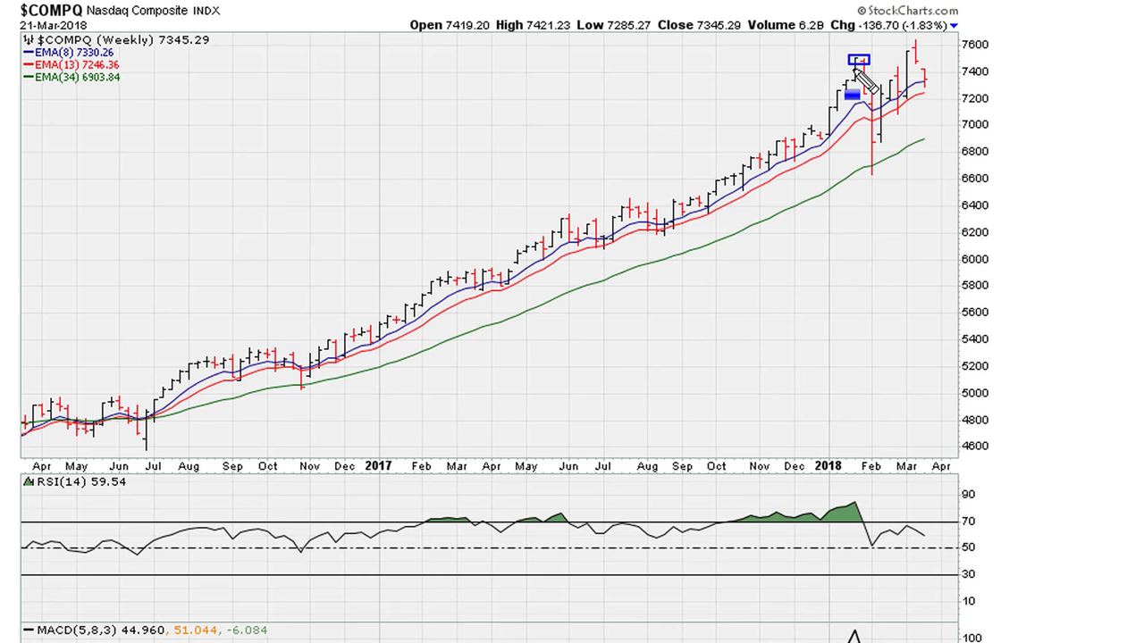
left_click_drag(820, 61, 1007, 61)
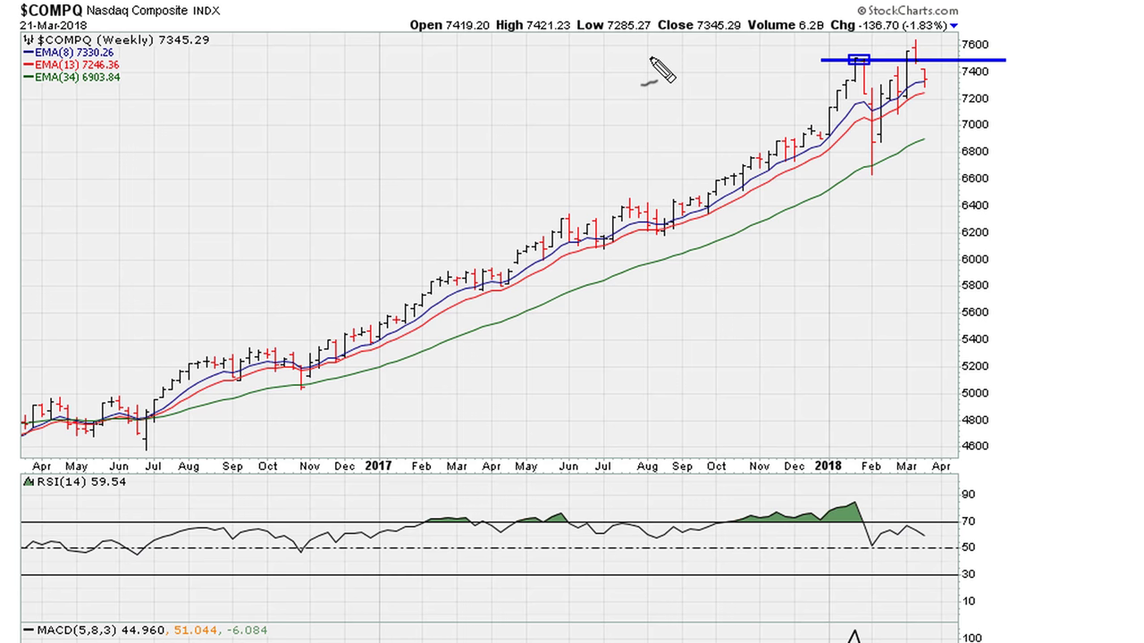
mouse_move(639, 59)
left_mouse_down()
mouse_move(658, 93)
mouse_move(672, 74)
mouse_move(671, 105)
left_mouse_up()
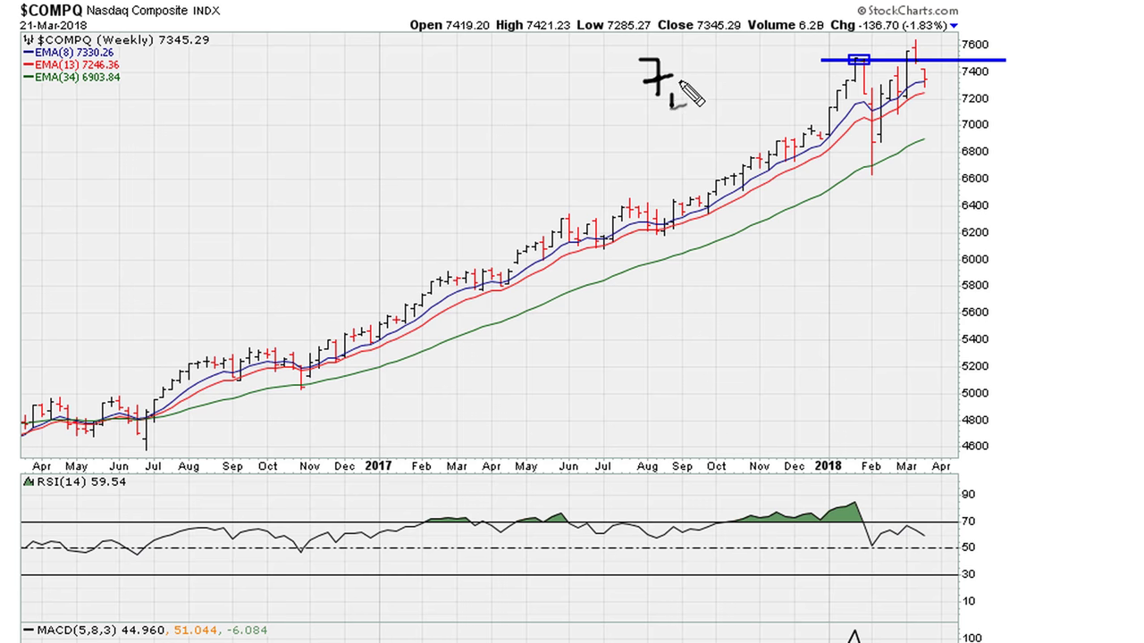
mouse_move(711, 55)
left_mouse_down()
mouse_move(692, 81)
mouse_move(689, 115)
left_mouse_up()
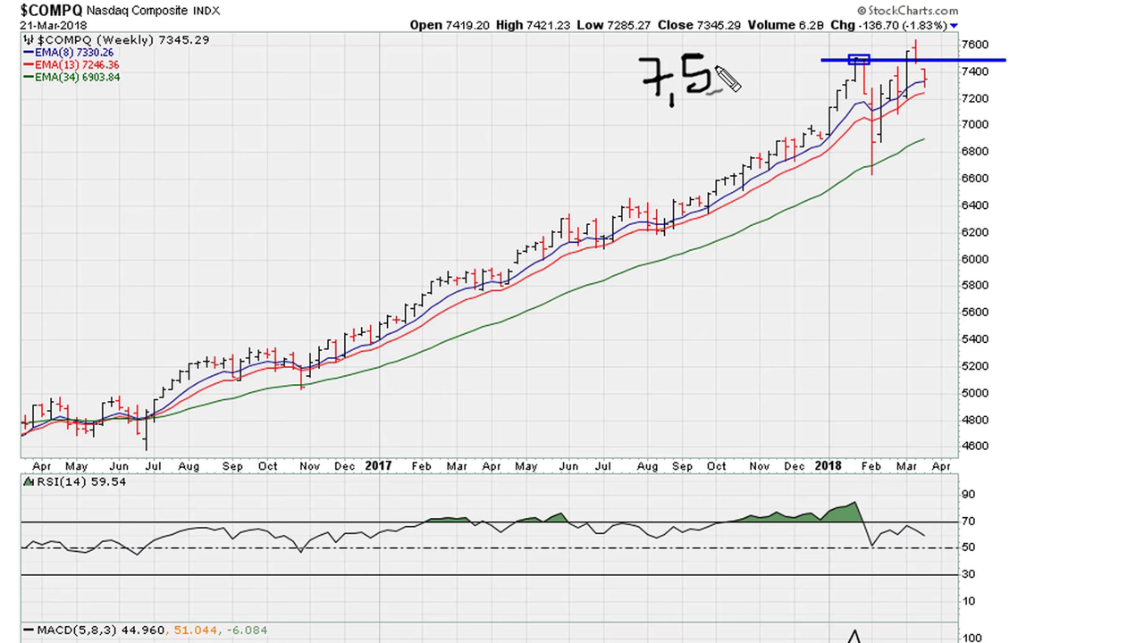
left_click_drag(729, 56, 733, 93)
left_click(761, 79)
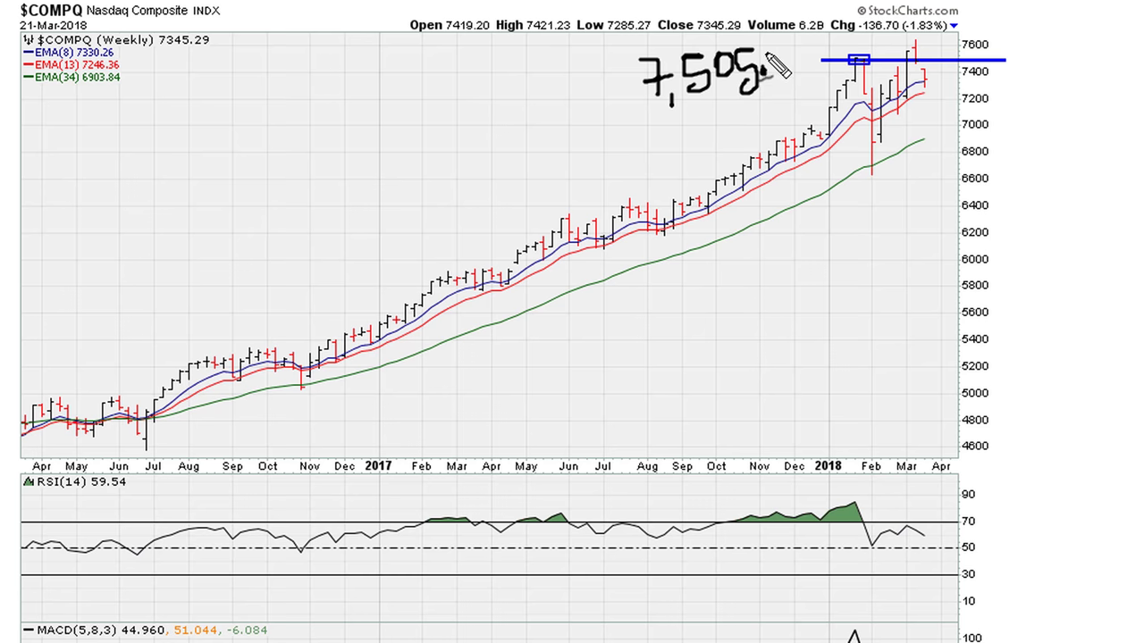
mouse_move(766, 53)
left_mouse_down()
mouse_move(776, 87)
mouse_move(802, 90)
left_mouse_up()
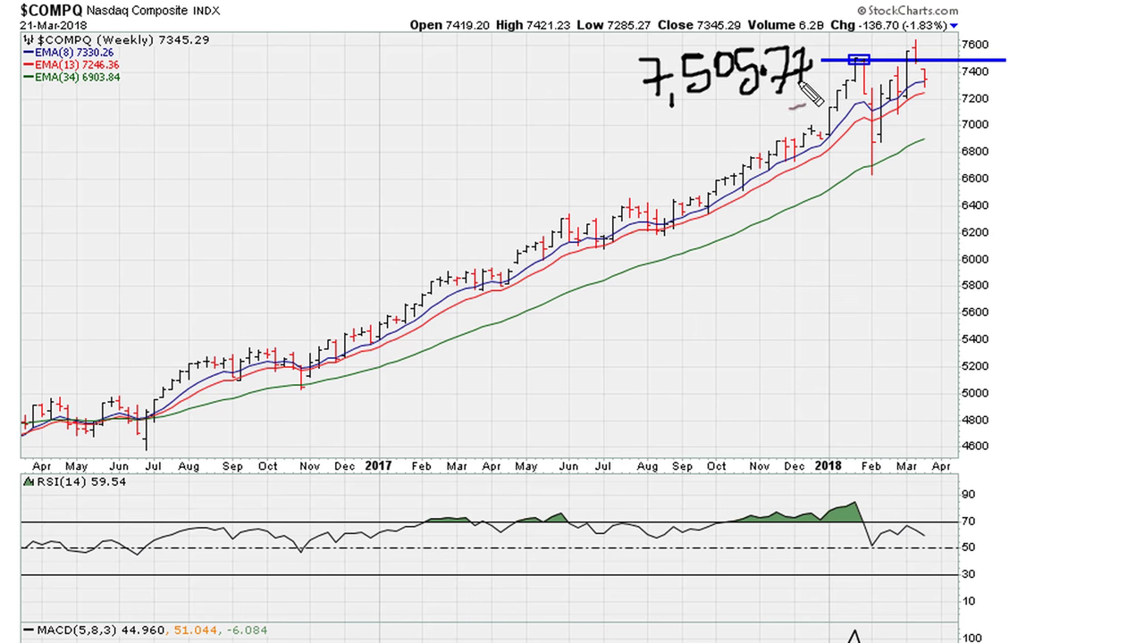
Mark a red X beside the March high above the line, circle the handwritten 7,505.77, and clear the weekly annotations.
mouse_move(923, 37)
left_mouse_down()
mouse_move(950, 62)
mouse_move(929, 64)
left_mouse_up()
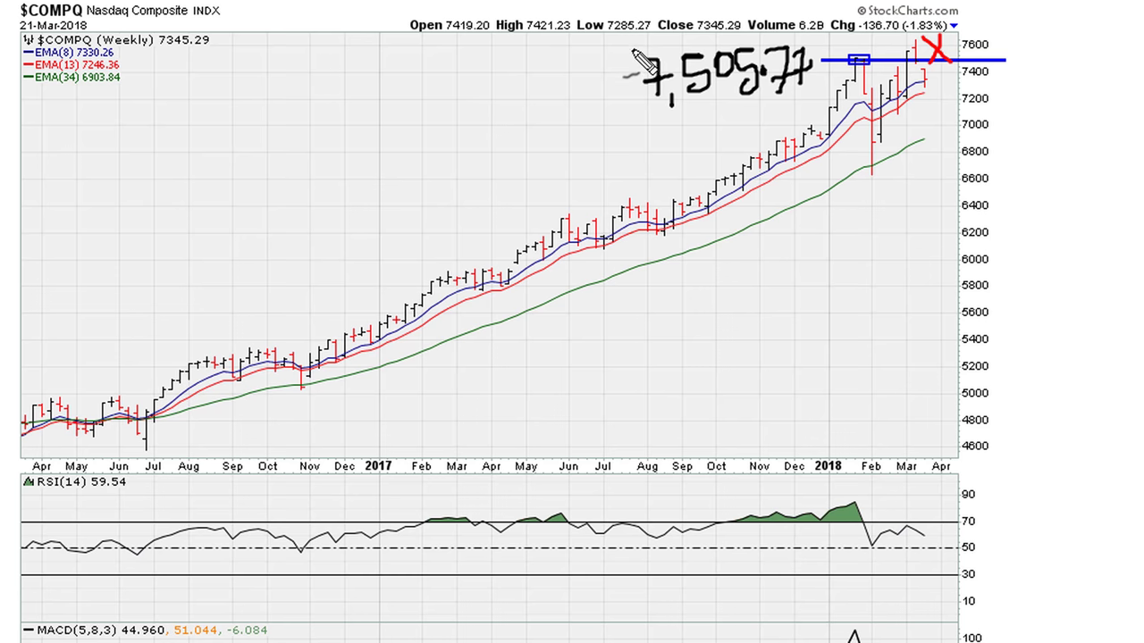
mouse_move(633, 53)
left_mouse_down()
mouse_move(748, 39)
mouse_move(826, 56)
mouse_move(670, 125)
mouse_move(636, 46)
left_mouse_up()
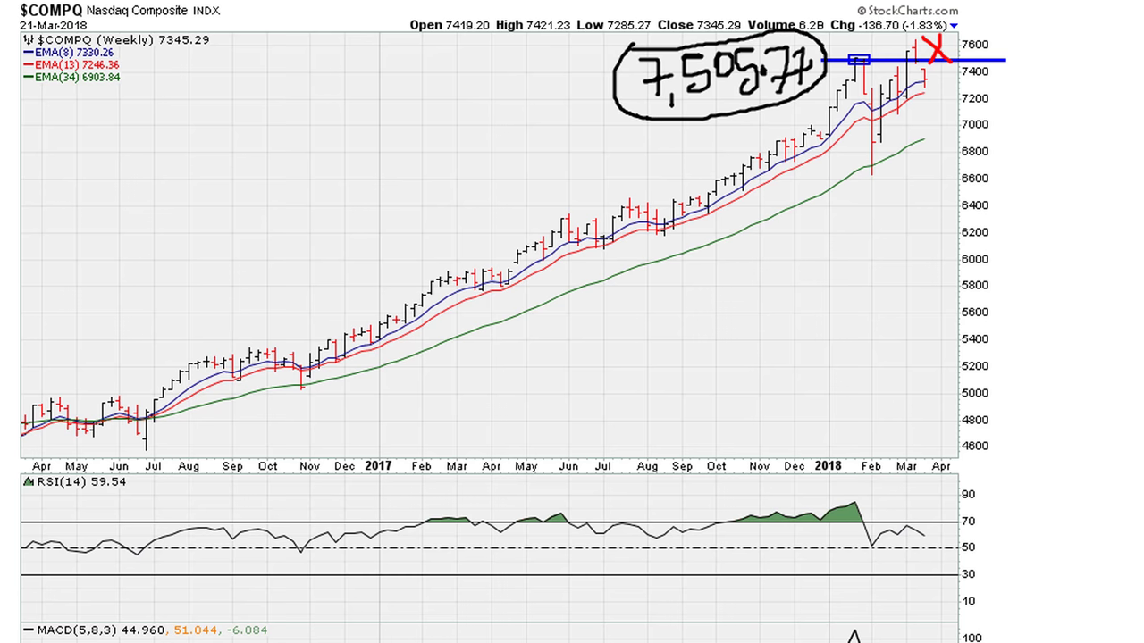
key("e")
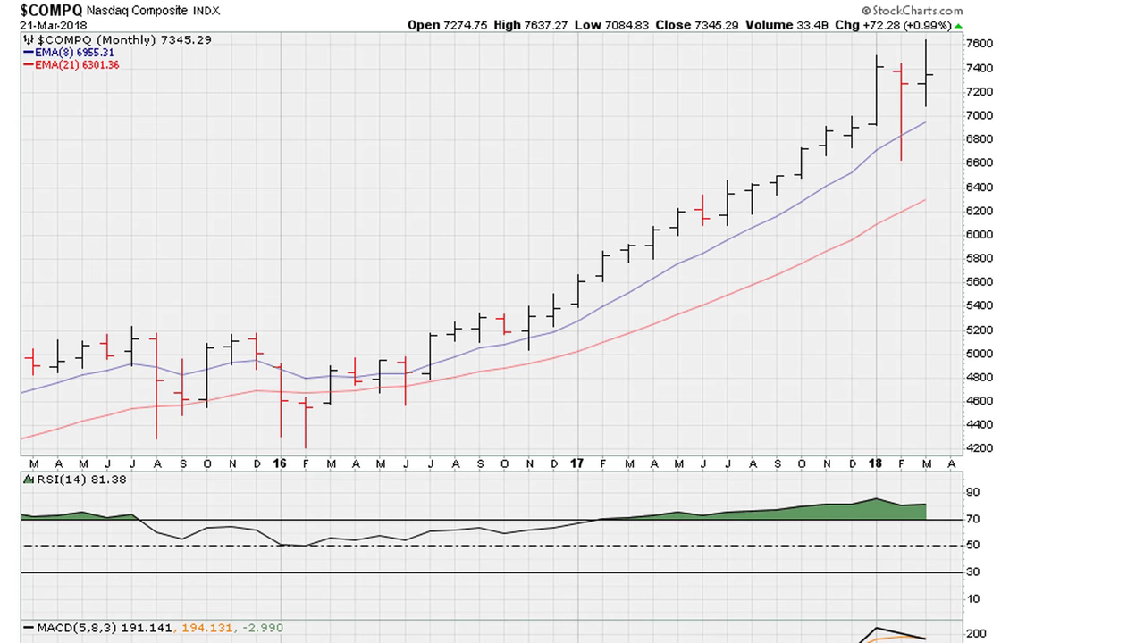
On the monthly chart, box the January 2018 close and draw a horizontal line from it past the March bar.
mouse_move(869, 60)
left_mouse_down()
mouse_move(890, 76)
mouse_move(1035, 67)
left_mouse_up()
key("ctrl+z")
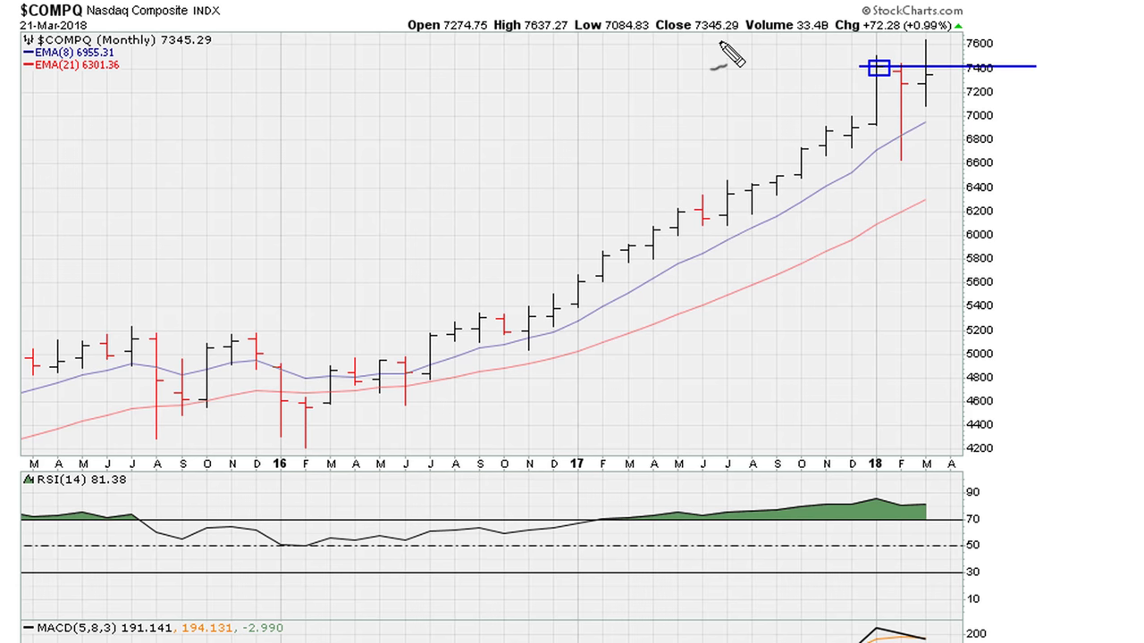
Handwrite "7411.48" with a curved arrow to the January box, and mark a red X above the line beside the March bar.
left_click_drag(657, 75, 677, 122)
mouse_move(703, 77)
left_mouse_down()
mouse_move(724, 109)
mouse_move(749, 107)
mouse_move(764, 89)
mouse_move(788, 93)
mouse_move(784, 114)
left_mouse_up()
mouse_move(809, 72)
left_mouse_down()
mouse_move(813, 102)
mouse_move(812, 69)
mouse_move(853, 38)
mouse_move(876, 66)
left_mouse_up()
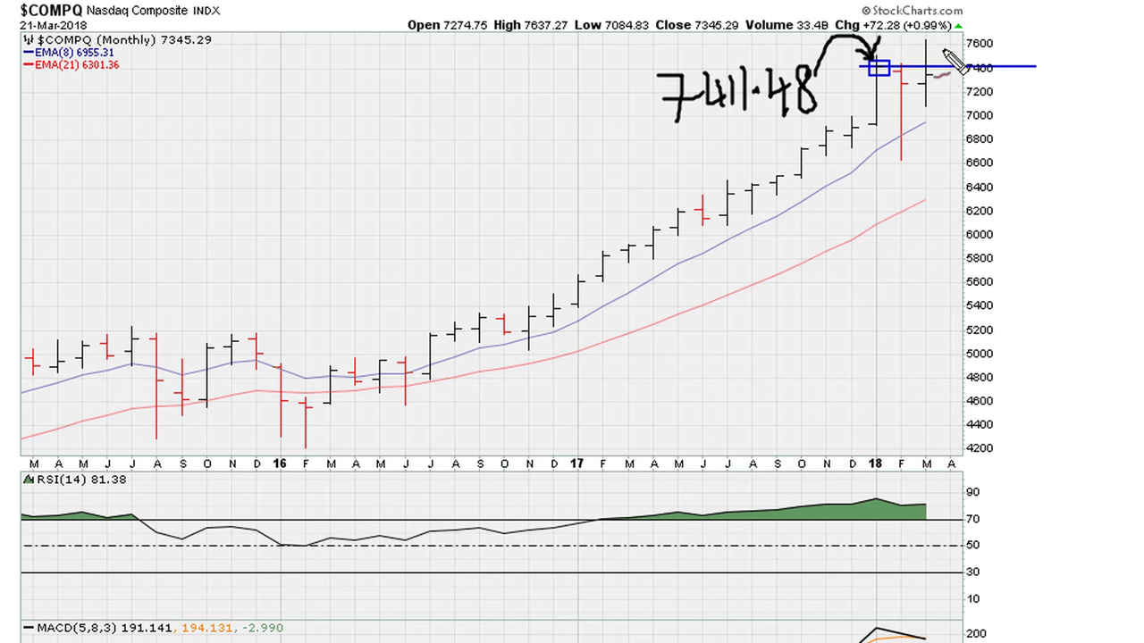
mouse_move(945, 41)
left_mouse_down()
mouse_move(960, 59)
mouse_move(945, 61)
left_mouse_up()
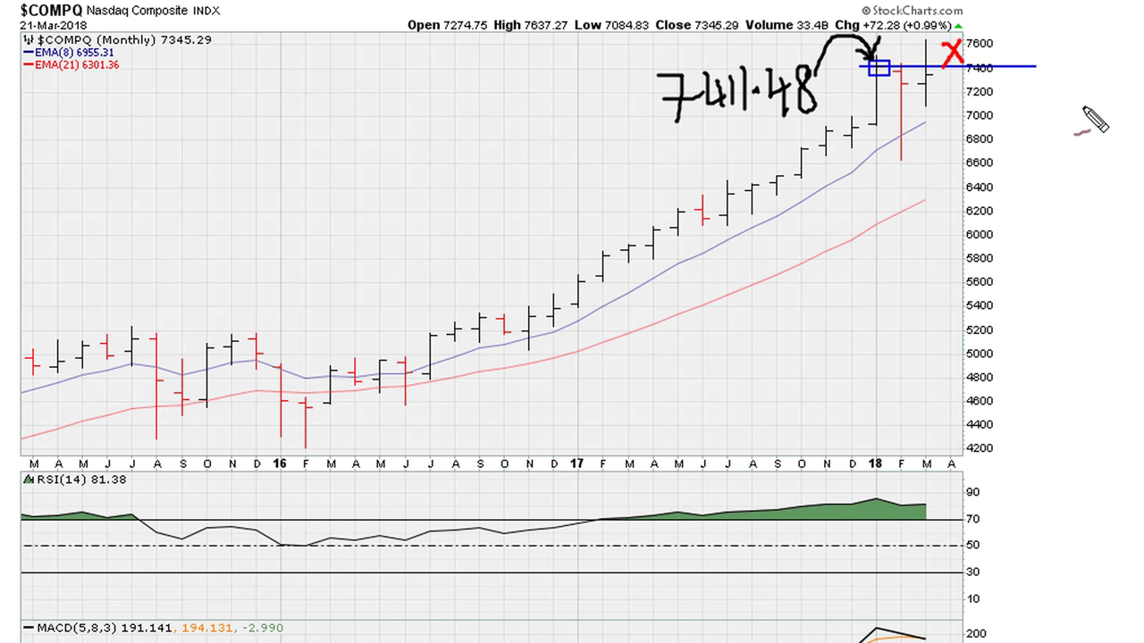
Underline the 411 digits of the handwritten 7411.48 in red, and clear all annotations from the monthly chart.
mouse_move(717, 114)
left_mouse_down()
mouse_move(758, 115)
mouse_move(749, 139)
left_mouse_up()
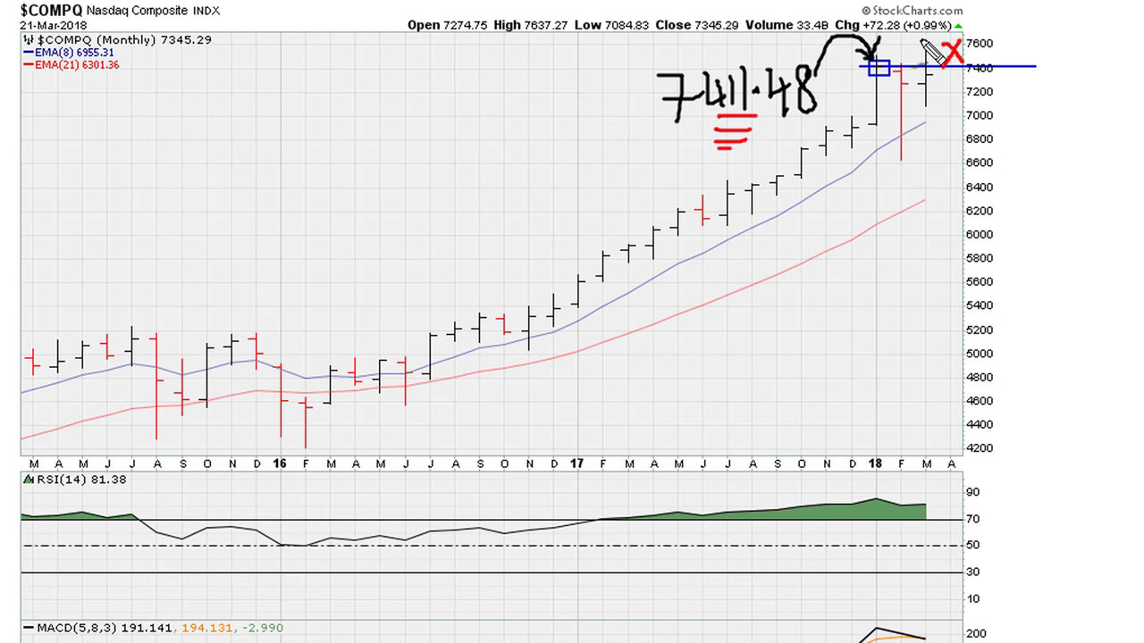
mouse_move(965, 89)
left_mouse_down()
mouse_move(997, 16)
mouse_move(1006, 37)
left_mouse_up()
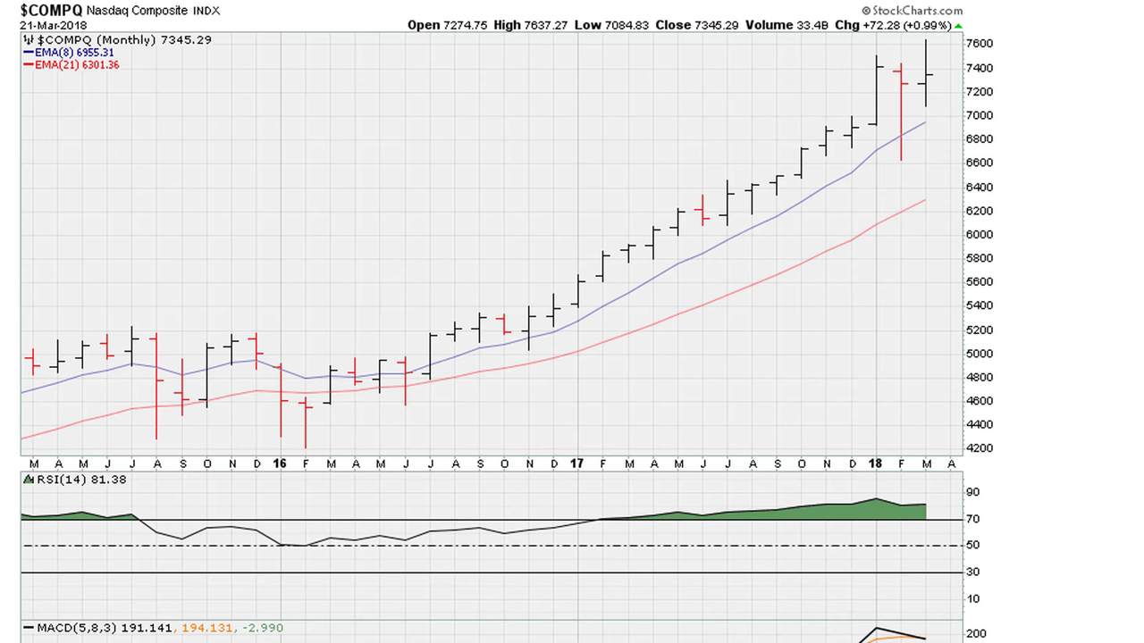
On the weekly Nasdaq chart, box the late-January 2018 close, draw a horizontal line across it and handwrite "7,505.77" beside it.
key("ctrl+Tab")
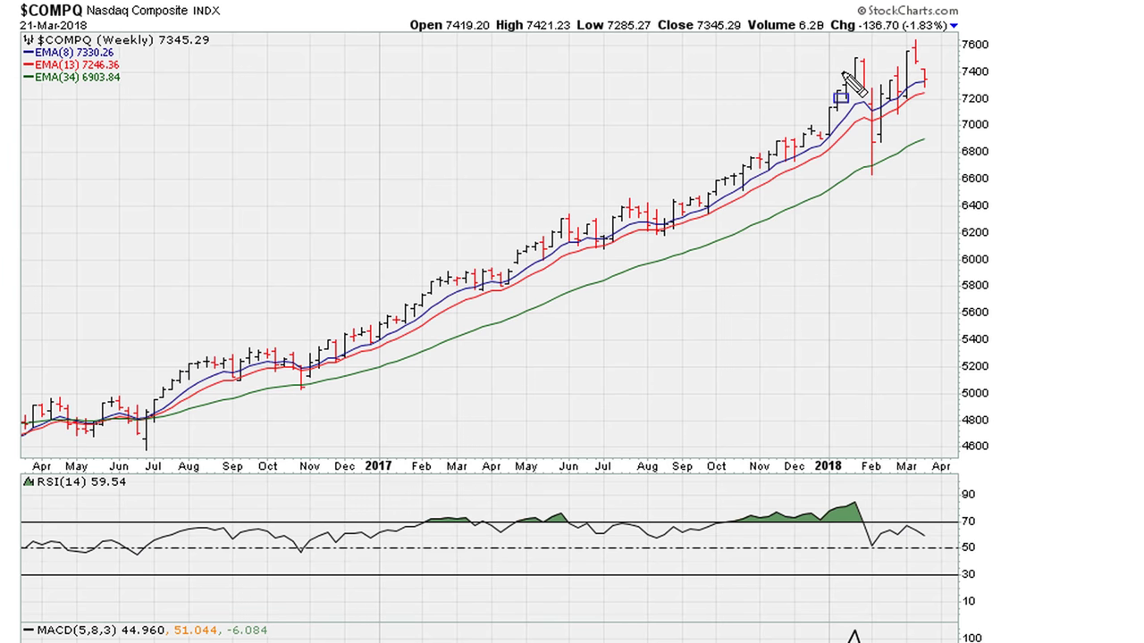
mouse_move(849, 53)
left_mouse_down()
mouse_move(863, 66)
mouse_move(977, 57)
left_mouse_up()
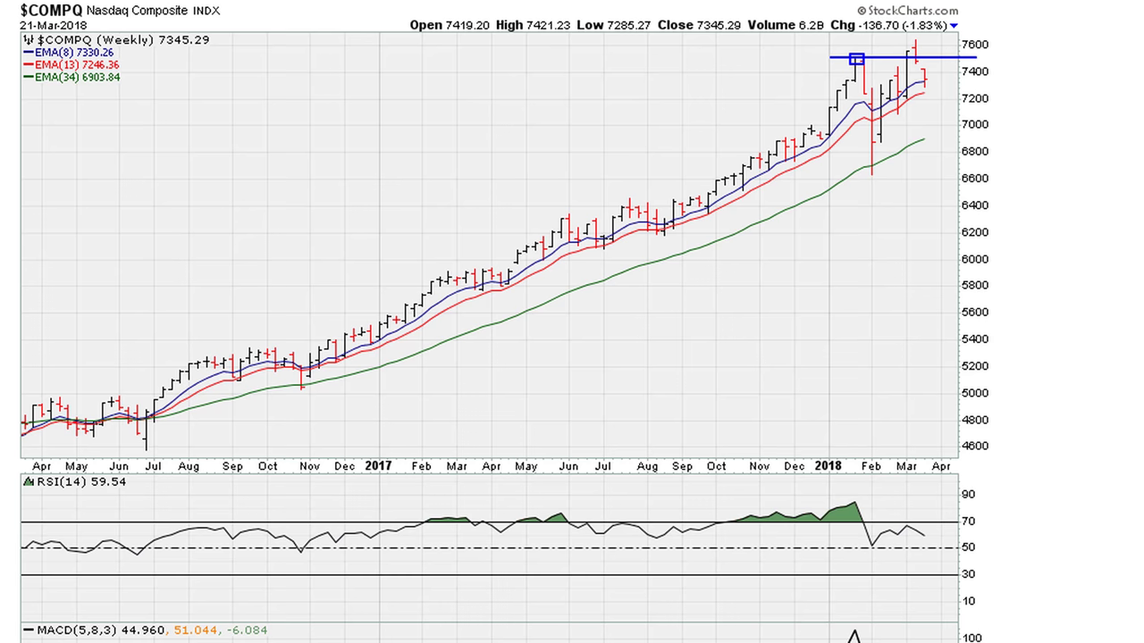
mouse_move(597, 80)
left_mouse_down()
mouse_move(616, 123)
mouse_move(670, 77)
left_mouse_up()
left_click(653, 114)
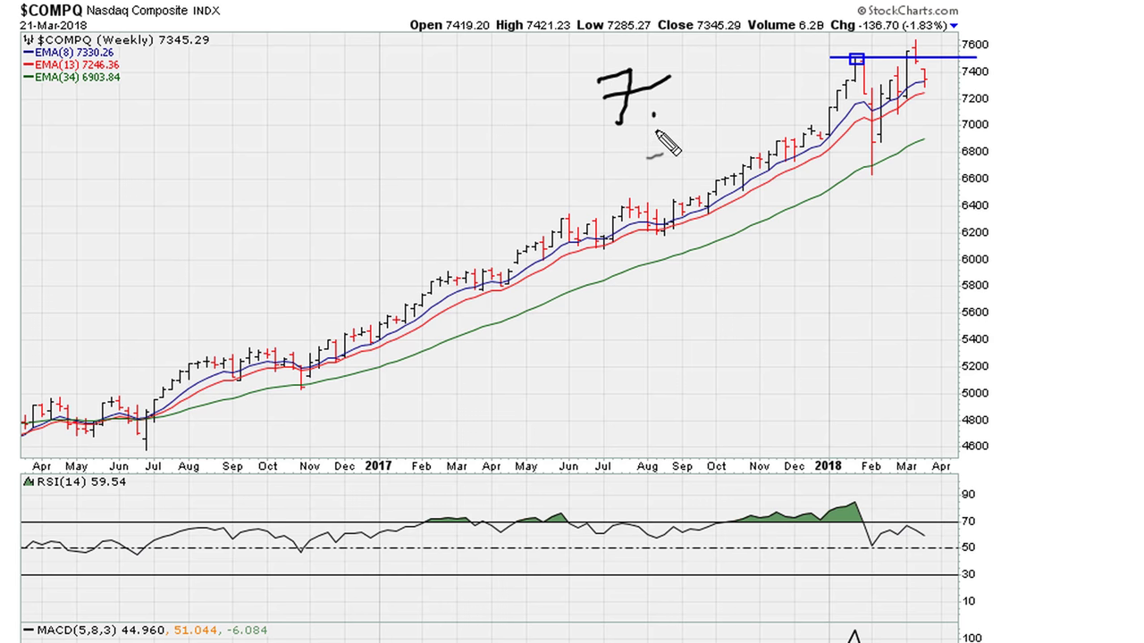
left_click_drag(654, 115, 656, 131)
mouse_move(713, 72)
left_mouse_down()
mouse_move(690, 114)
mouse_move(738, 78)
mouse_move(725, 114)
left_mouse_up()
mouse_move(754, 77)
left_mouse_down()
mouse_move(749, 115)
mouse_move(774, 75)
mouse_move(796, 114)
left_mouse_up()
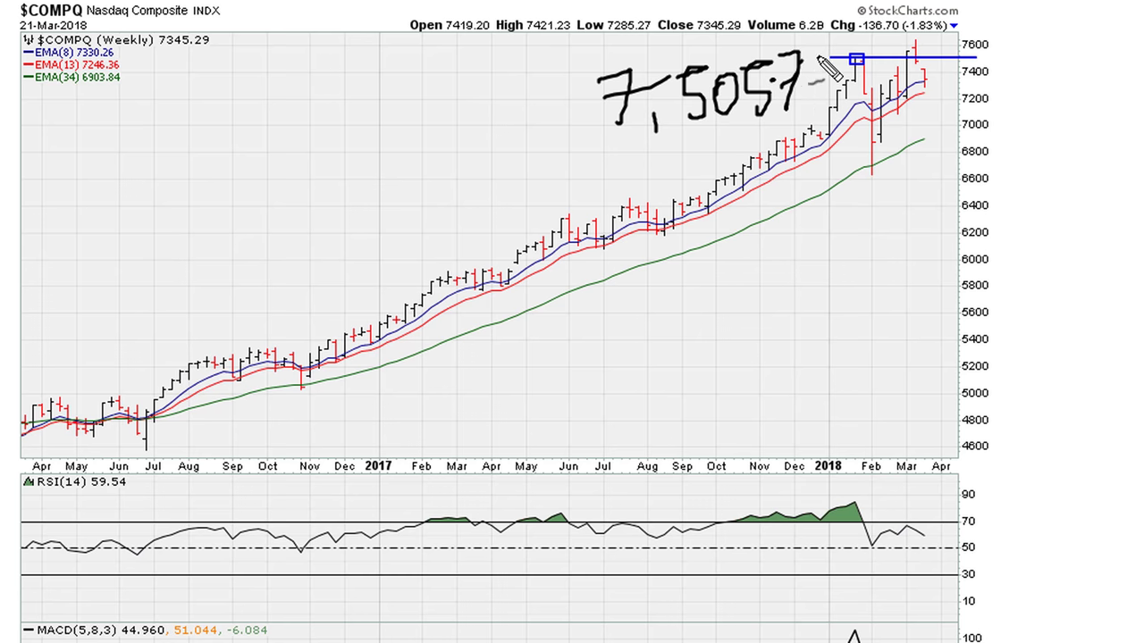
left_click_drag(811, 63, 817, 115)
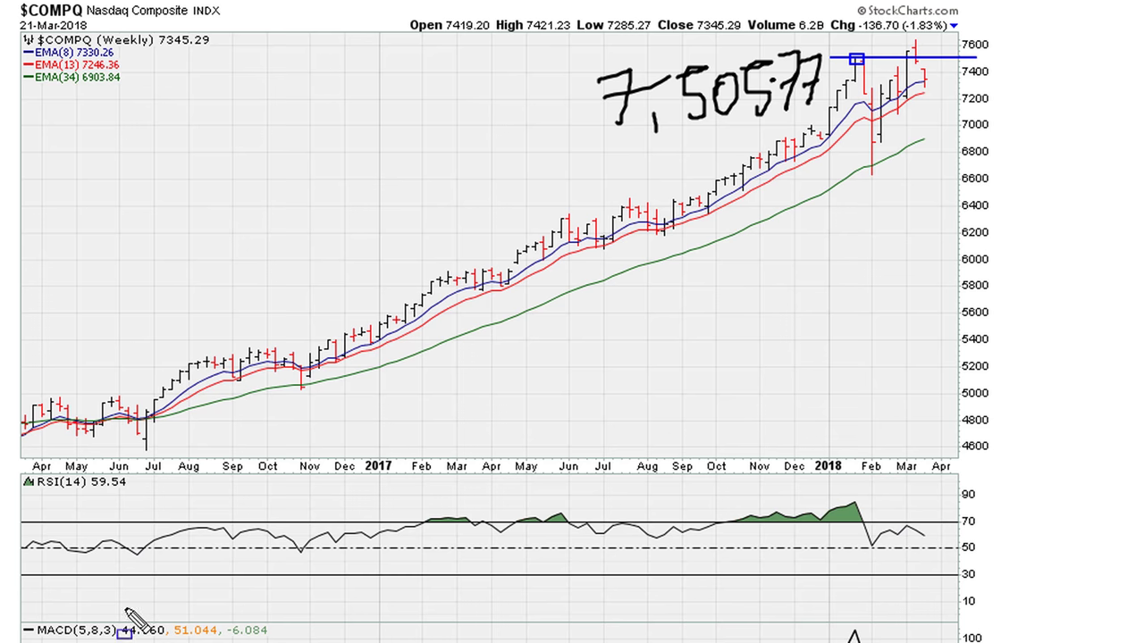
Box the June 2016 RSI dip and recovery around 50, and the two matching weekly price bars above it.
left_click(136, 558)
left_click_drag(127, 403, 142, 442)
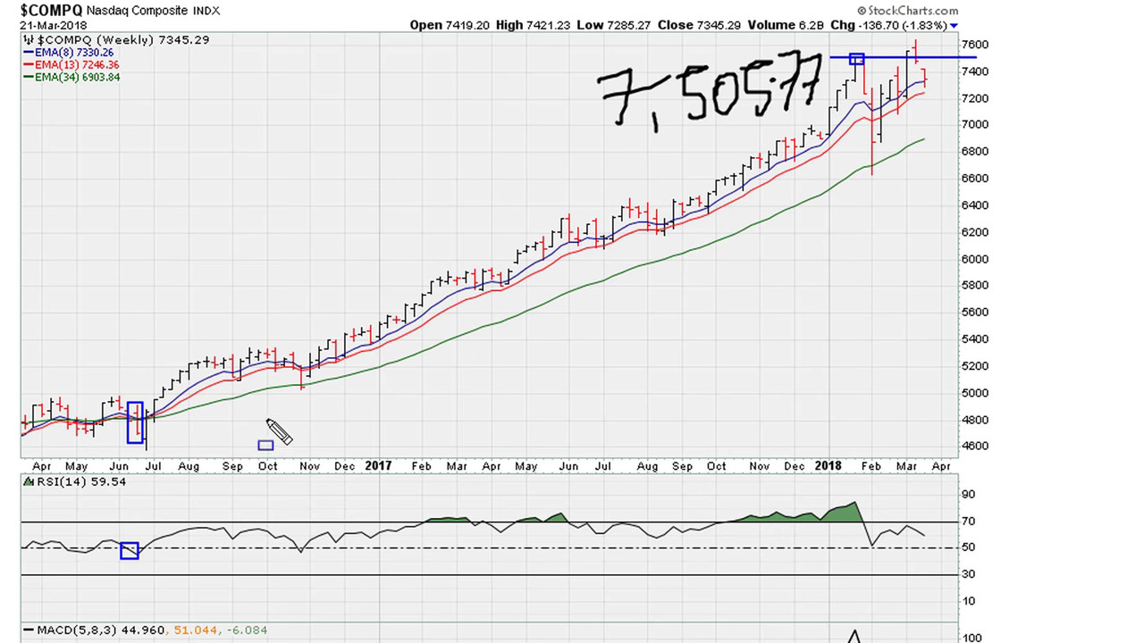
left_click_drag(139, 408, 157, 446)
left_click_drag(136, 541, 158, 554)
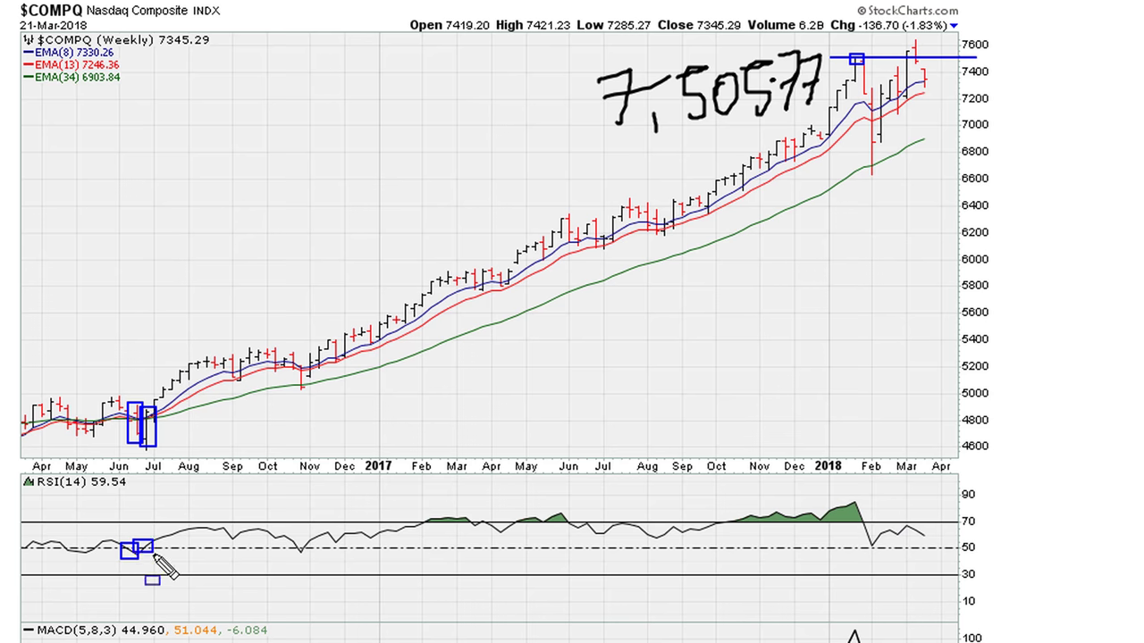
Box the autumn 2016 RSI dip and rebound around 50 with the matching price bars, and clear the weekly annotations.
left_click_drag(283, 538, 302, 557)
left_click_drag(287, 365, 310, 396)
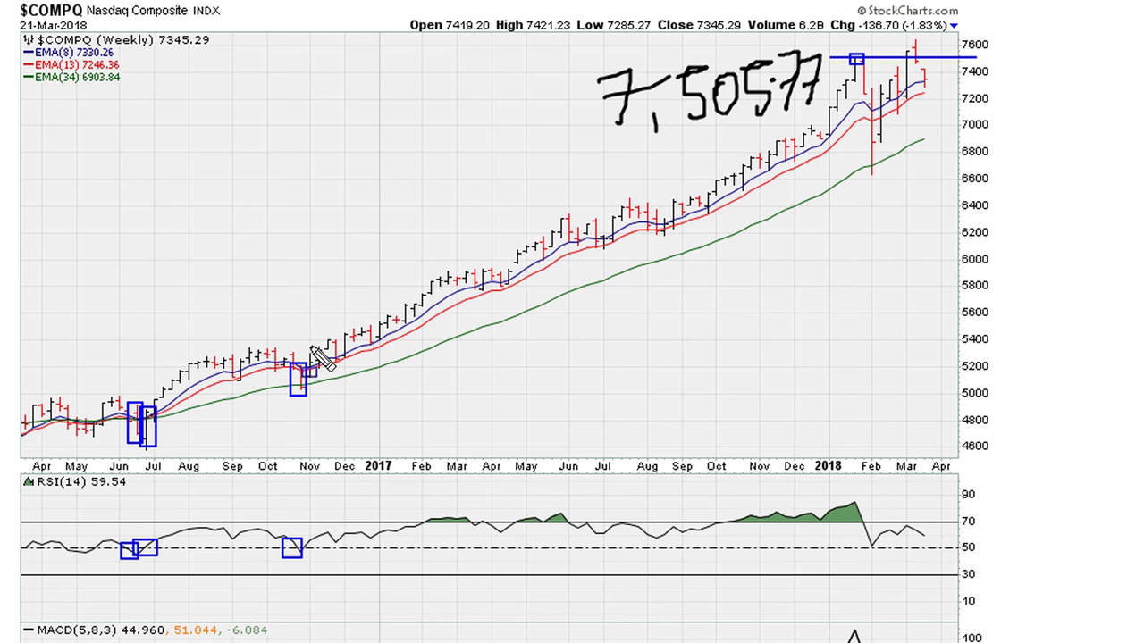
left_click_drag(306, 347, 327, 378)
left_click_drag(299, 540, 317, 562)
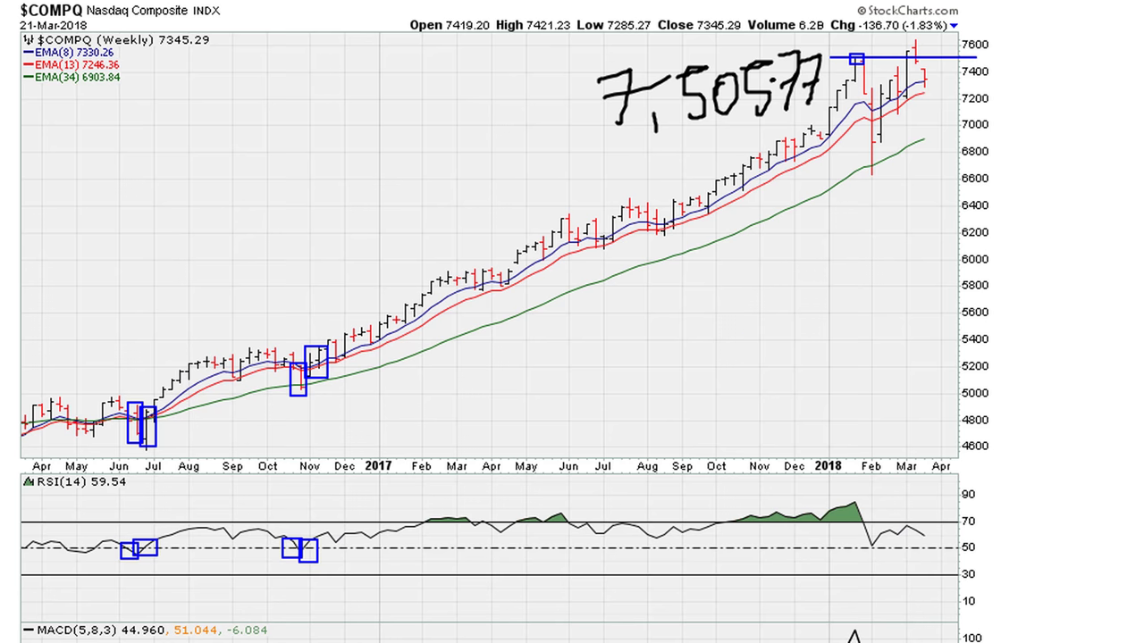
key("Escape")
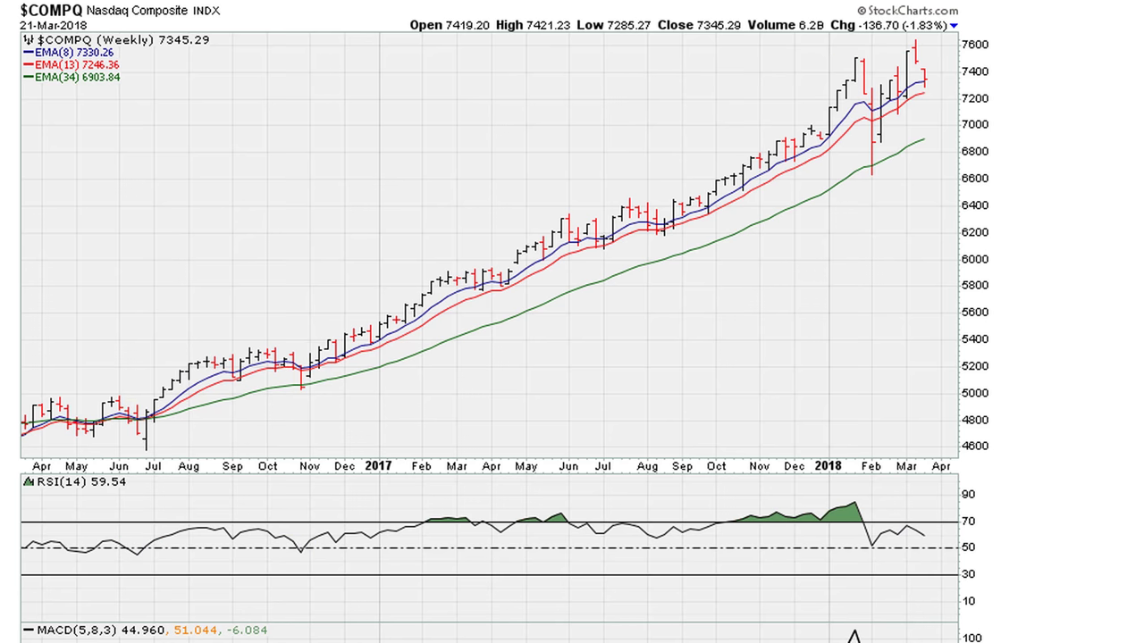
Bring up the CNBC pre-markets page and review the Dow, S&P 500, Nasdaq and Russell mini futures.
left_click_drag(1143, 49, 746, 40)
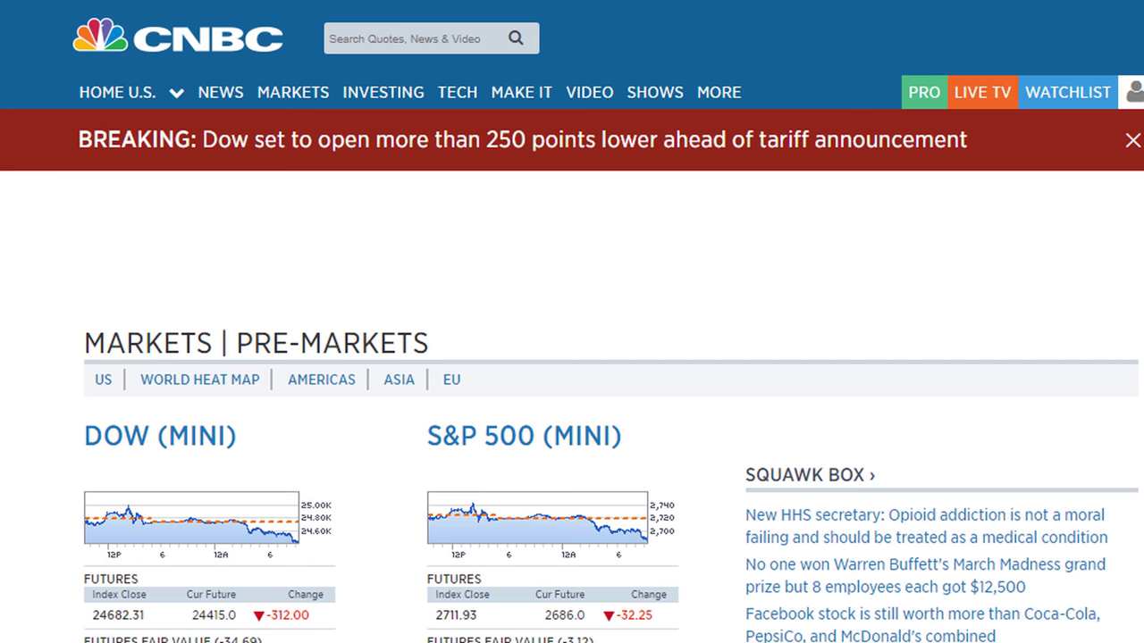
scroll(572, 357, "down", 3)
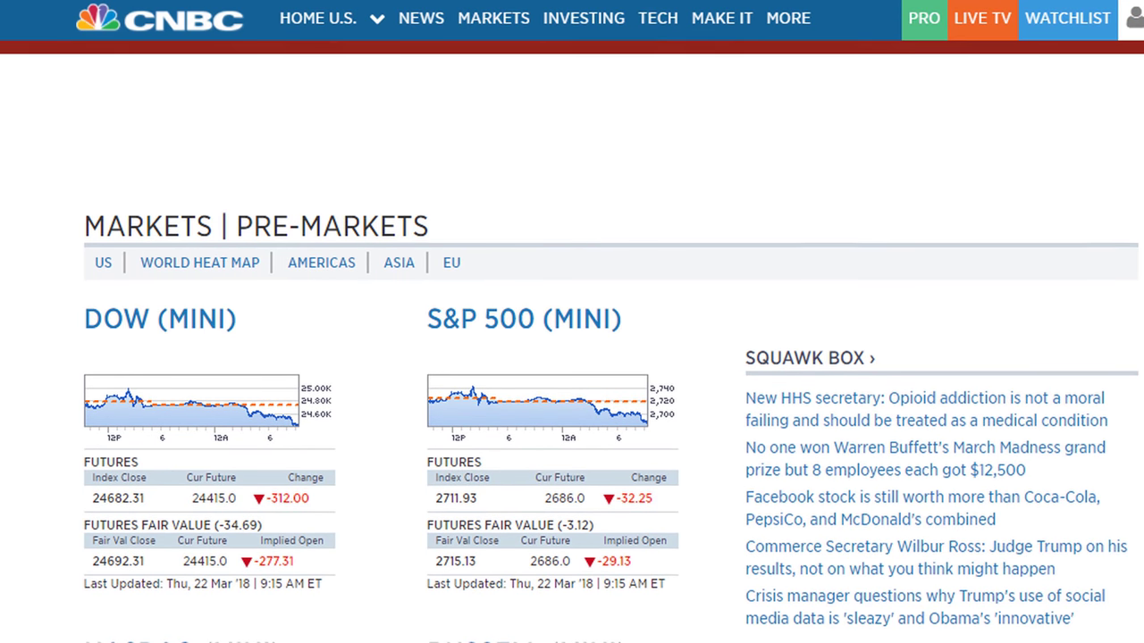
scroll(571, 357, "down", 1)
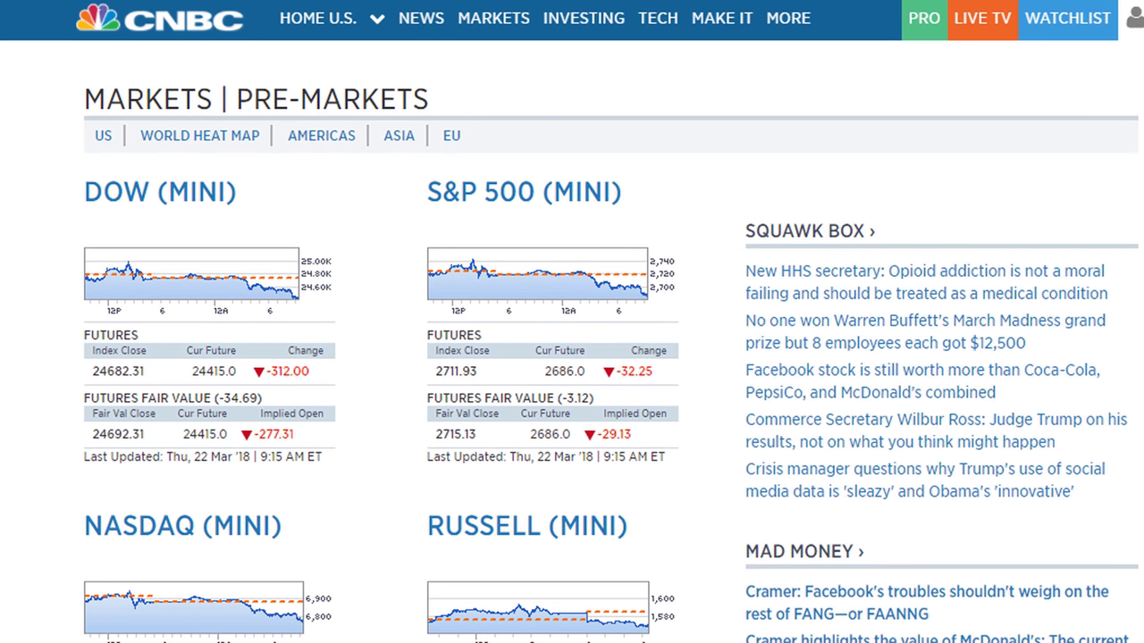
scroll(572, 358, "down", 3)
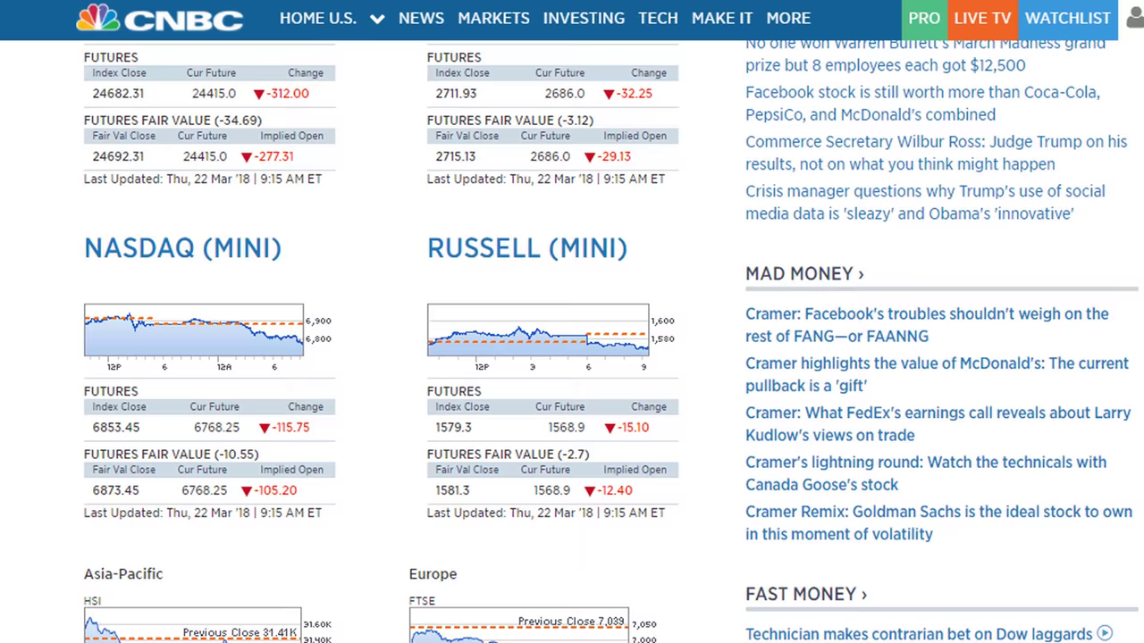
scroll(572, 358, "up", 5)
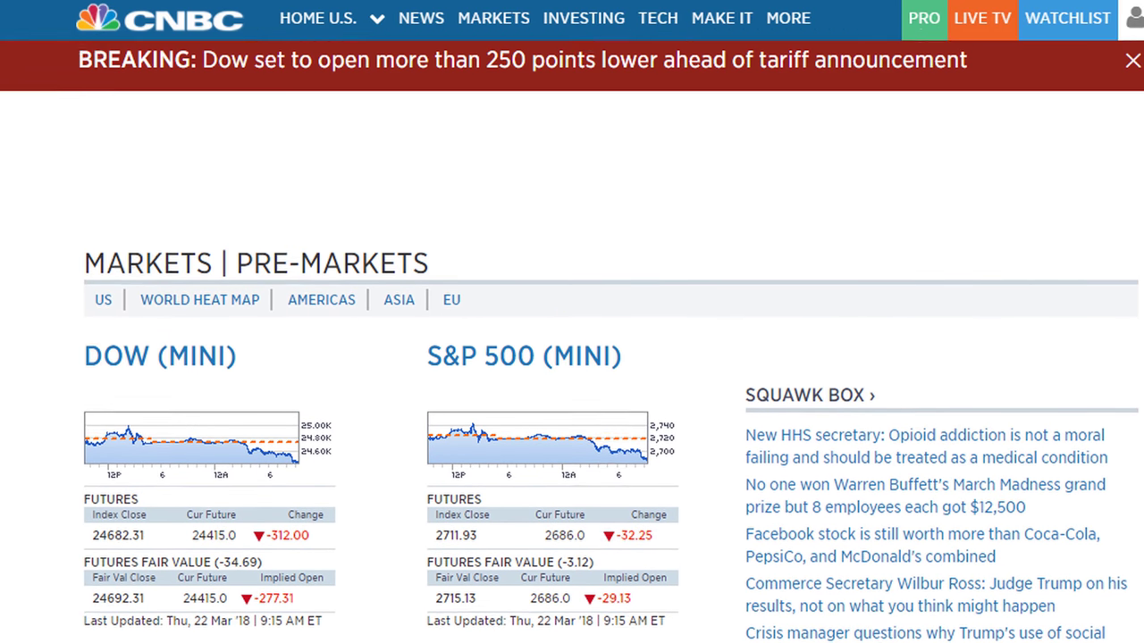
scroll(572, 357, "up", 1)
scroll(572, 357, "down", 2)
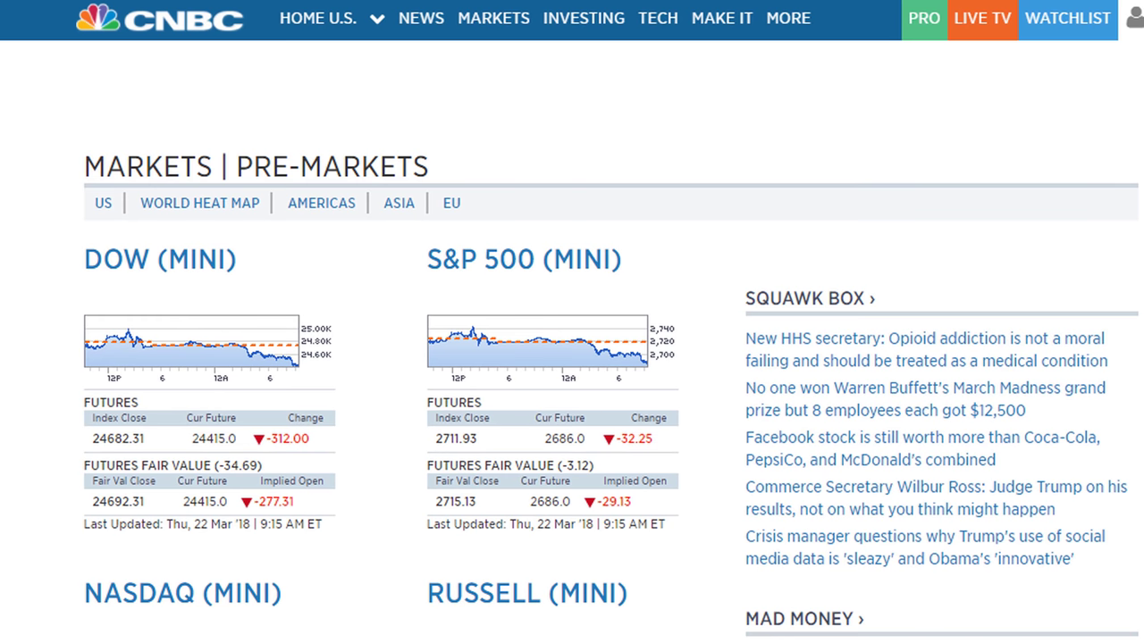
scroll(572, 358, "down", 3)
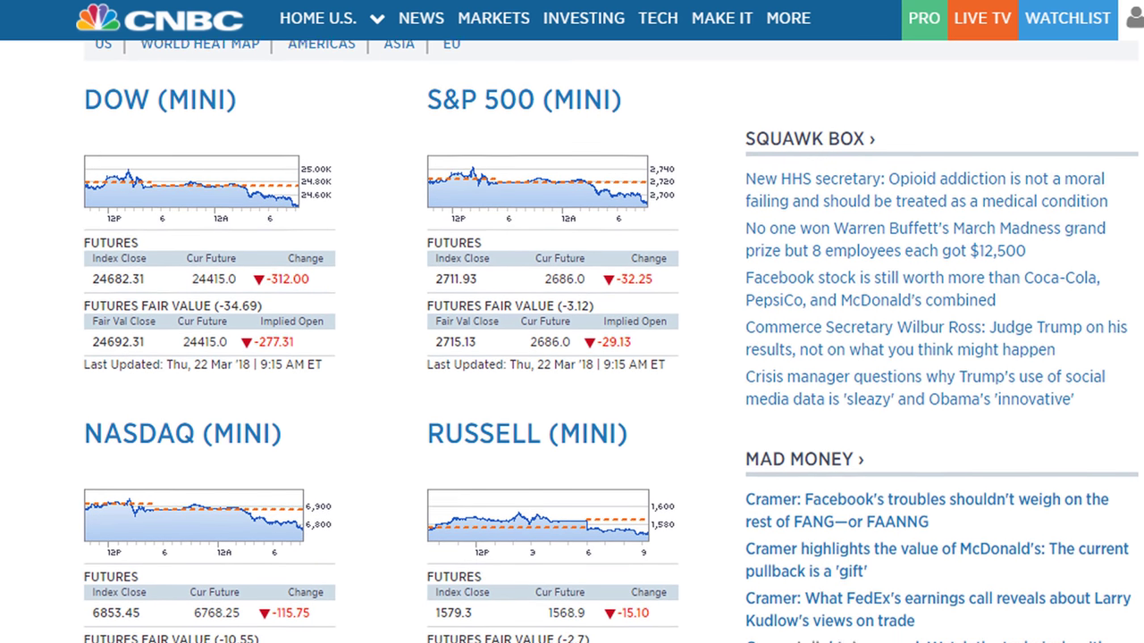
scroll(572, 357, "up", 4)
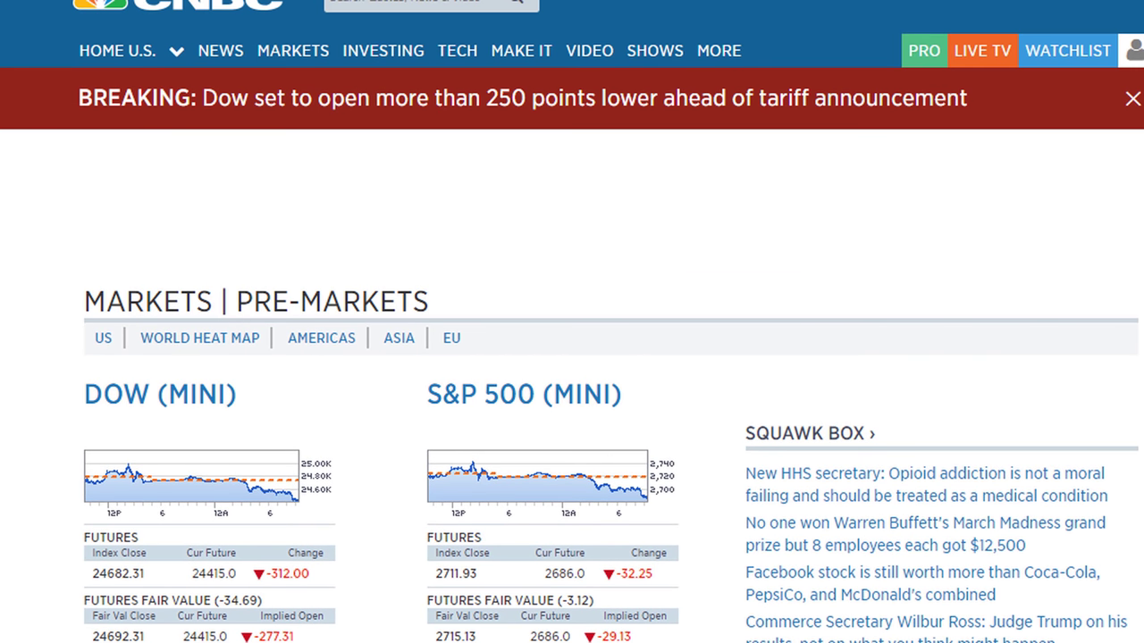
scroll(572, 357, "down", 3)
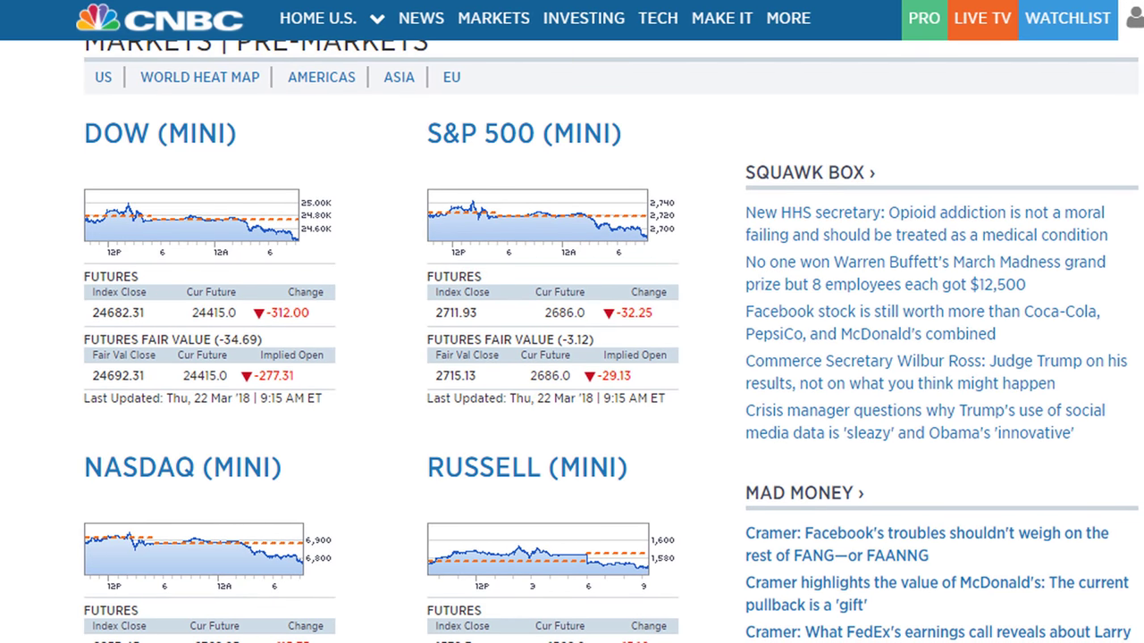
Place the MarketWatch Pre-Market quotes window over the CNBC page and compare it with the volatility and U.S. index tables.
left_click_drag(1143, 27, 696, 56)
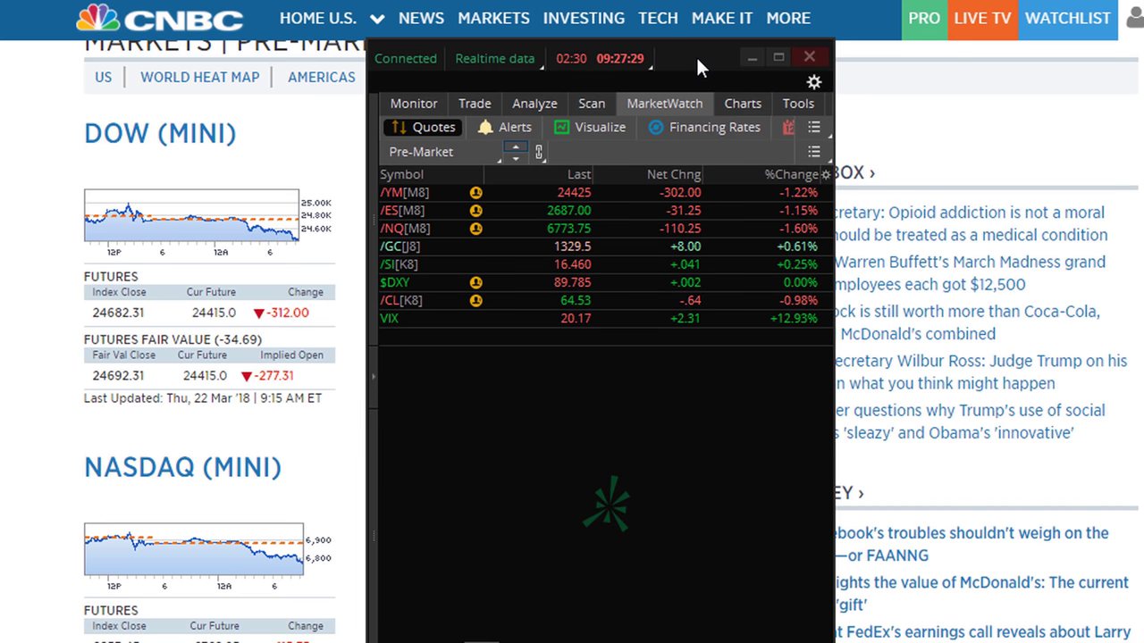
scroll(1072, 70, "up", 1)
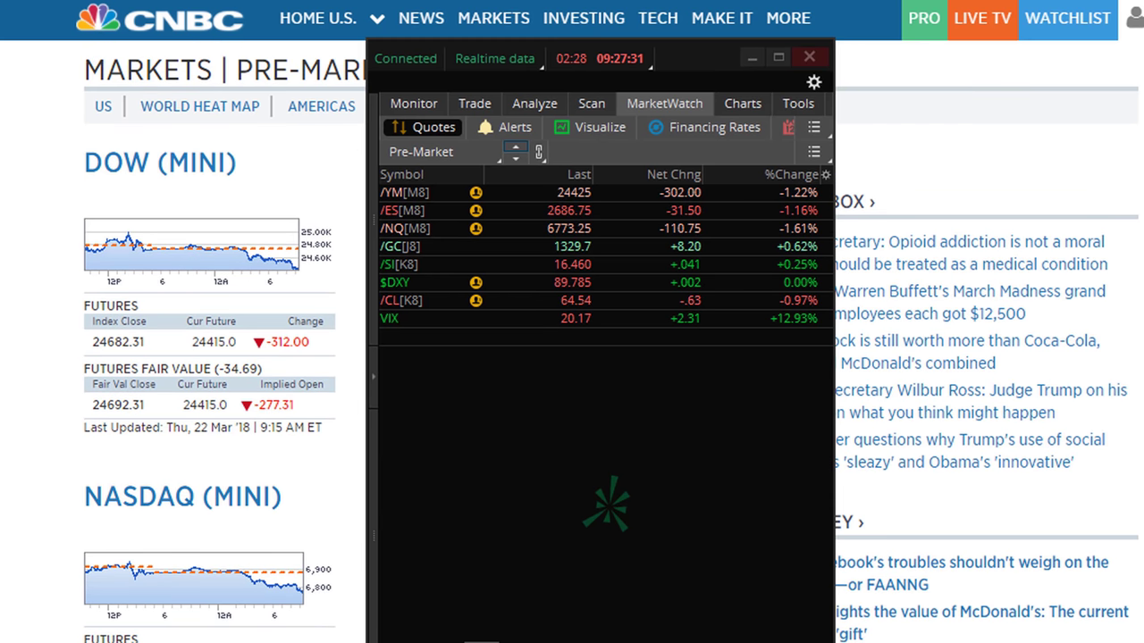
scroll(1072, 70, "down", 10)
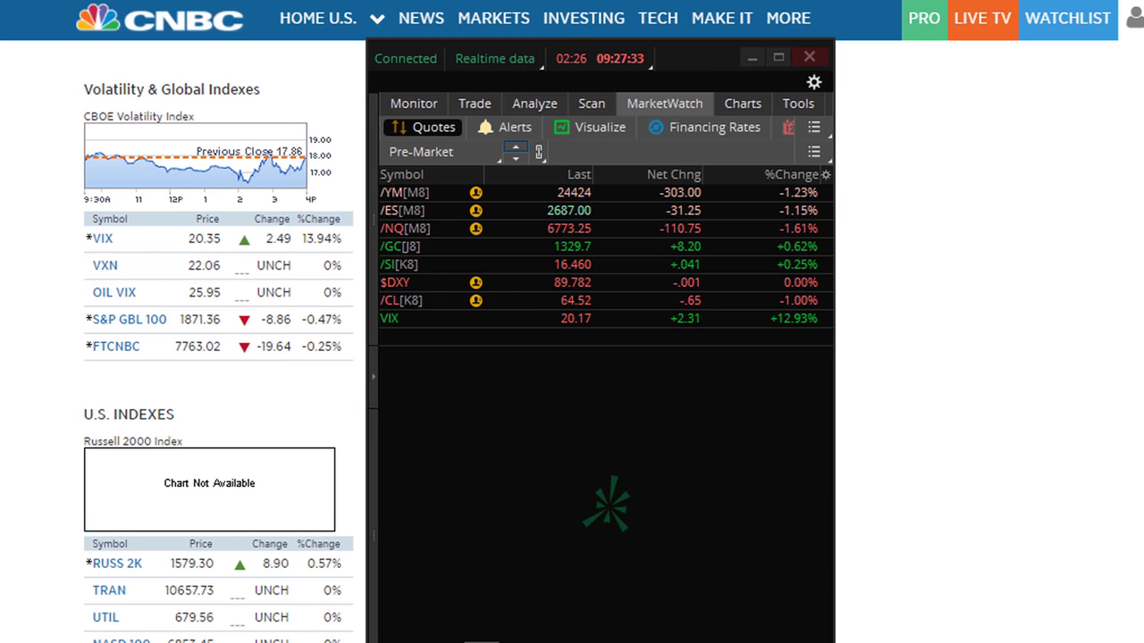
scroll(988, 341, "down", 2)
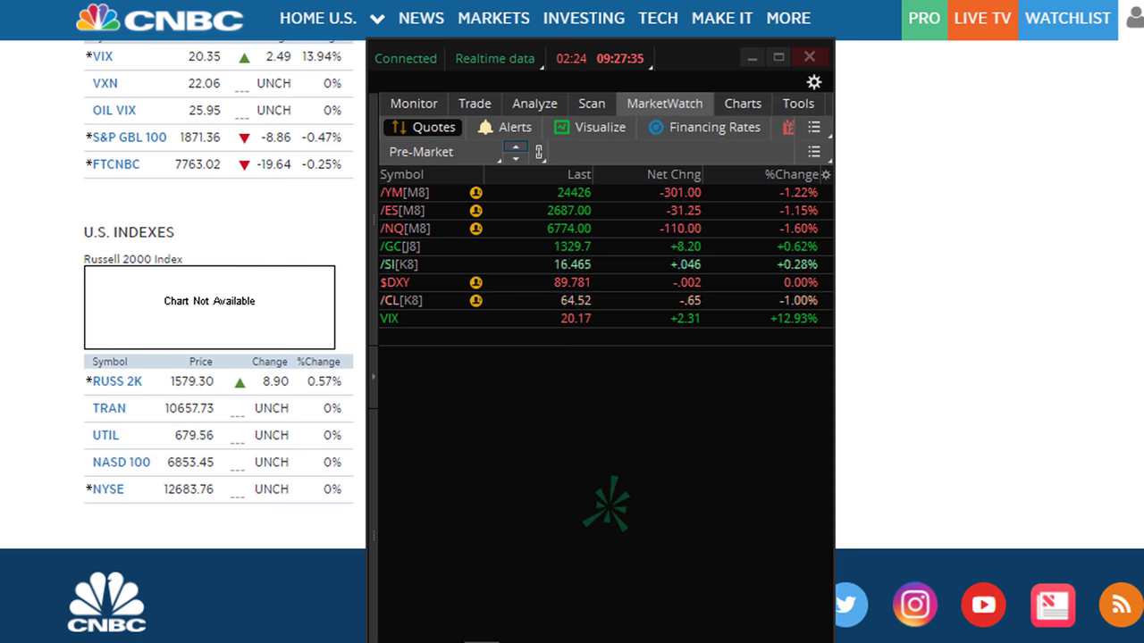
Return to the full CNBC page and review commodities, currencies and the Dow and S&P 500 futures.
key("alt+Tab")
scroll(988, 341, "up", 1)
scroll(572, 340, "up", 8)
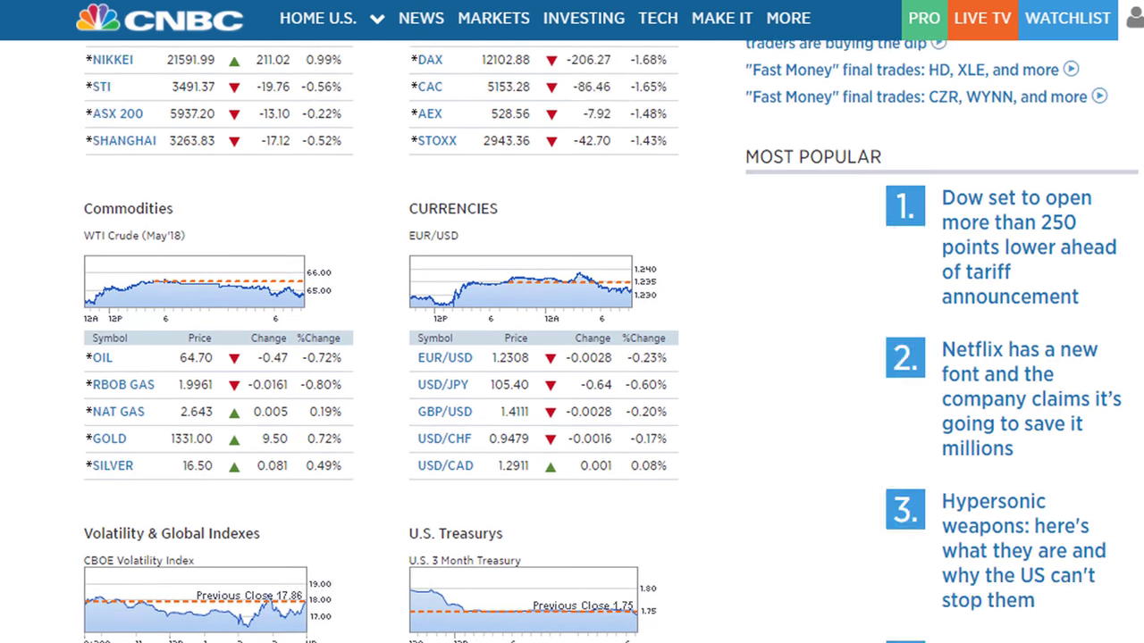
scroll(571, 340, "up", 10)
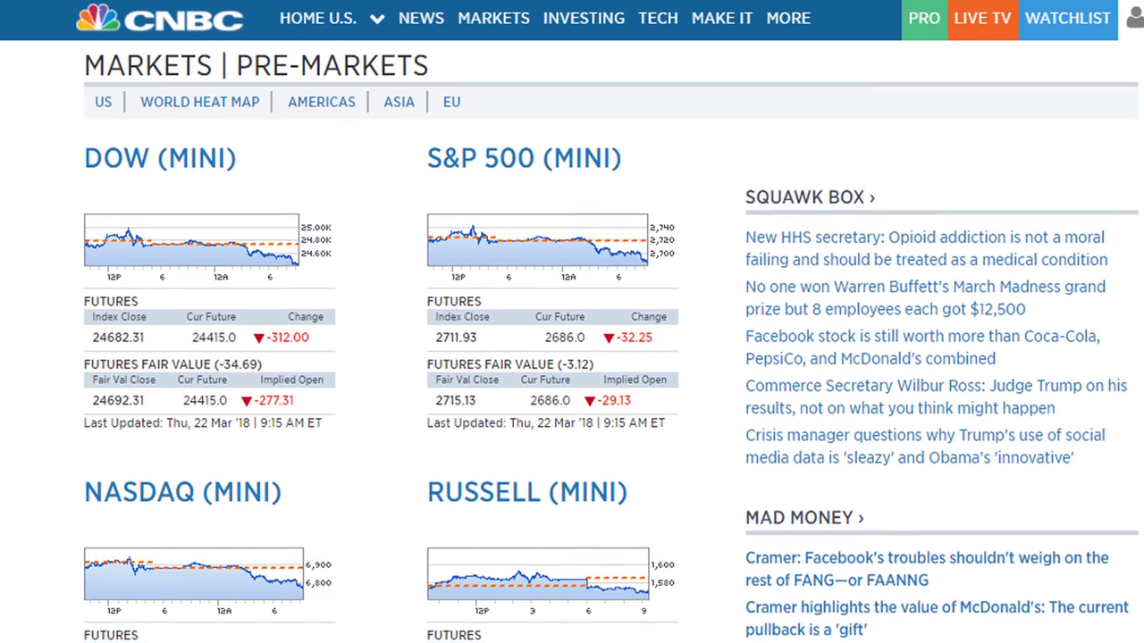
scroll(572, 339, "up", 1)
scroll(572, 339, "up", 1)
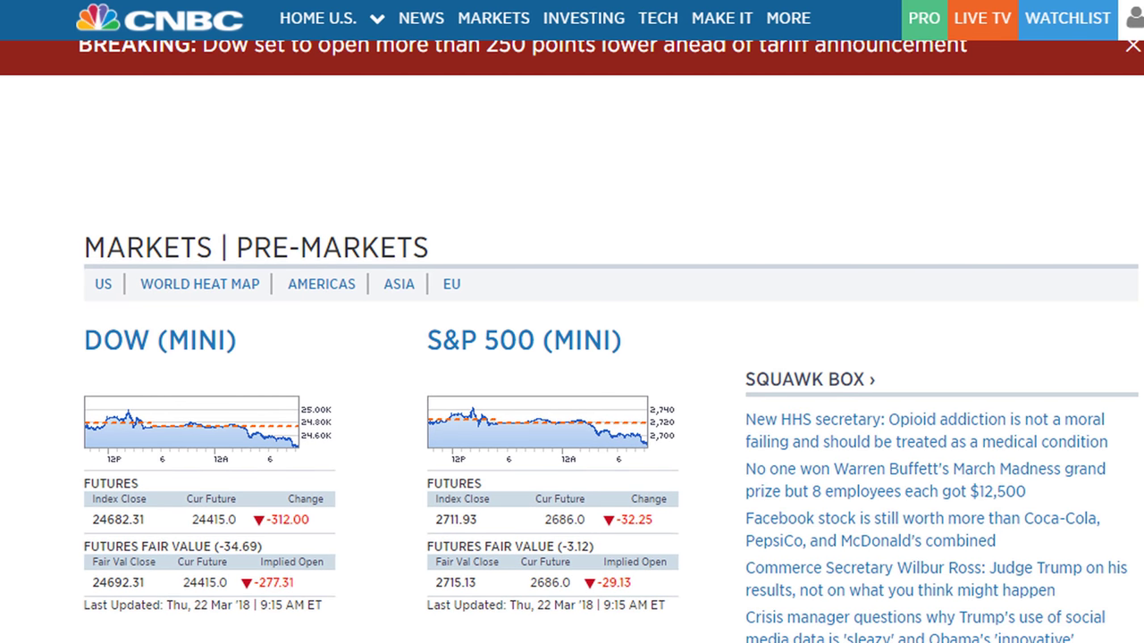
scroll(572, 340, "up", 1)
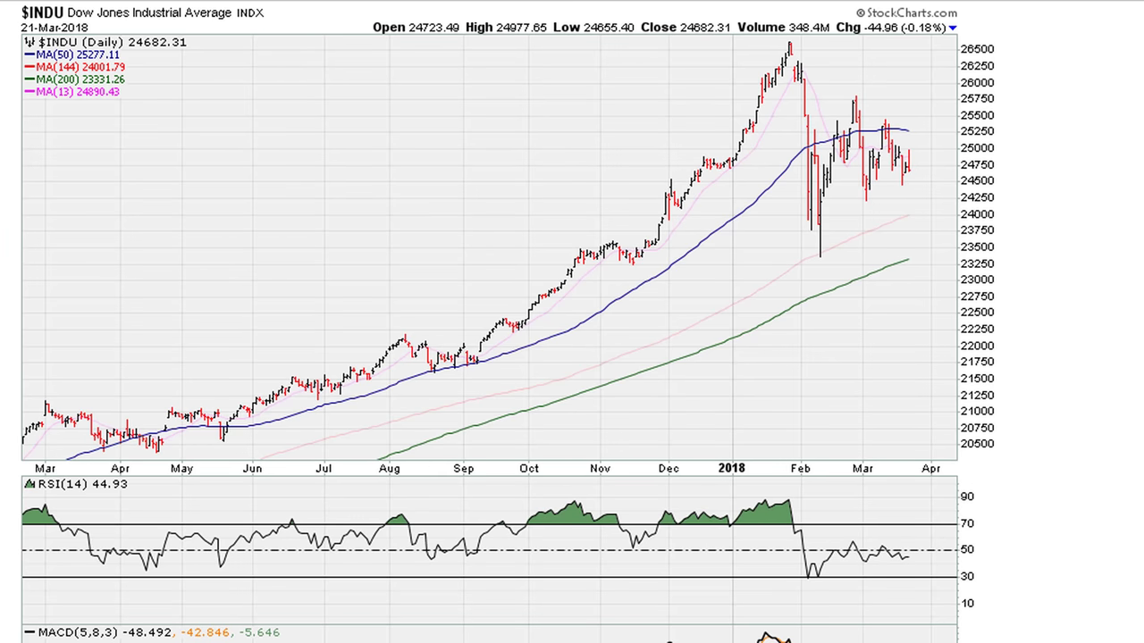
Switch from the Dow Jones daily chart to the S&P 500 daily chart.
key("ctrl+Tab")
key("ctrl+Tab")
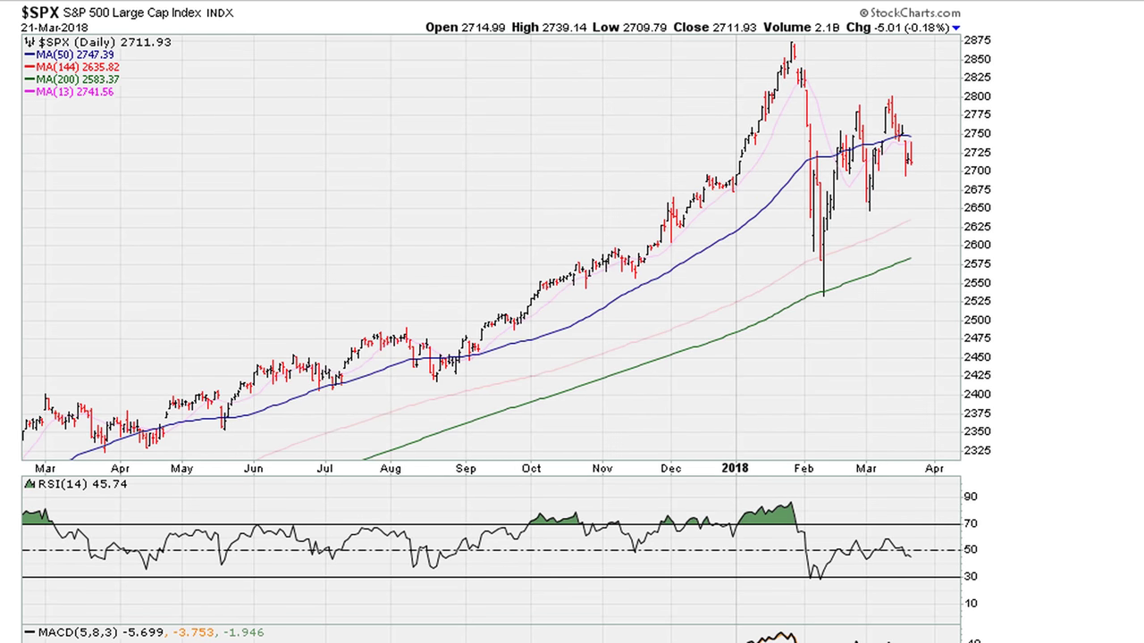
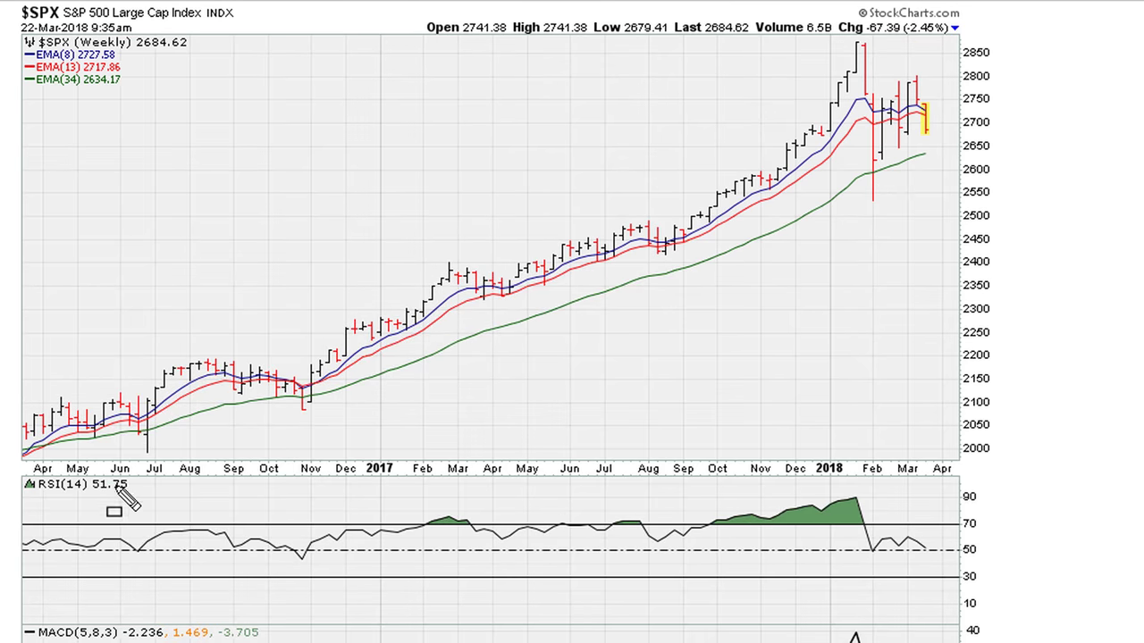
On the S&P 500 weekly chart, box the RSI(14) reading, draw a red arrow from the RSI line down to 30, and clear the annotations.
left_click_drag(81, 476, 140, 493)
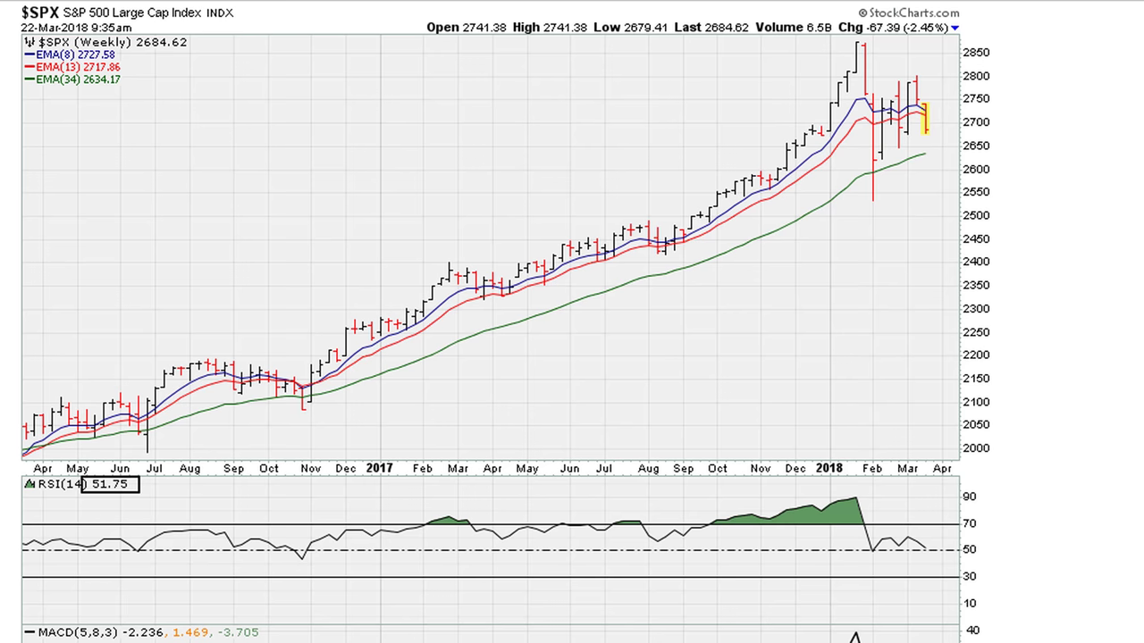
mouse_move(926, 540)
left_mouse_down()
mouse_move(945, 579)
mouse_move(954, 562)
mouse_move(935, 571)
mouse_move(946, 579)
mouse_move(955, 566)
left_mouse_up()
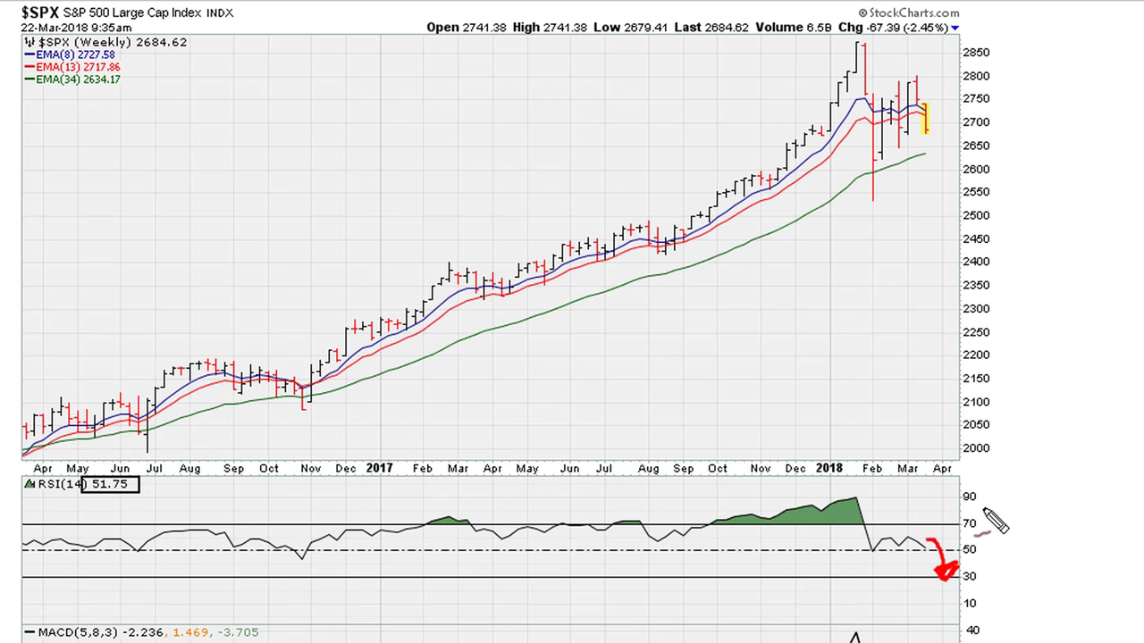
key("Escape")
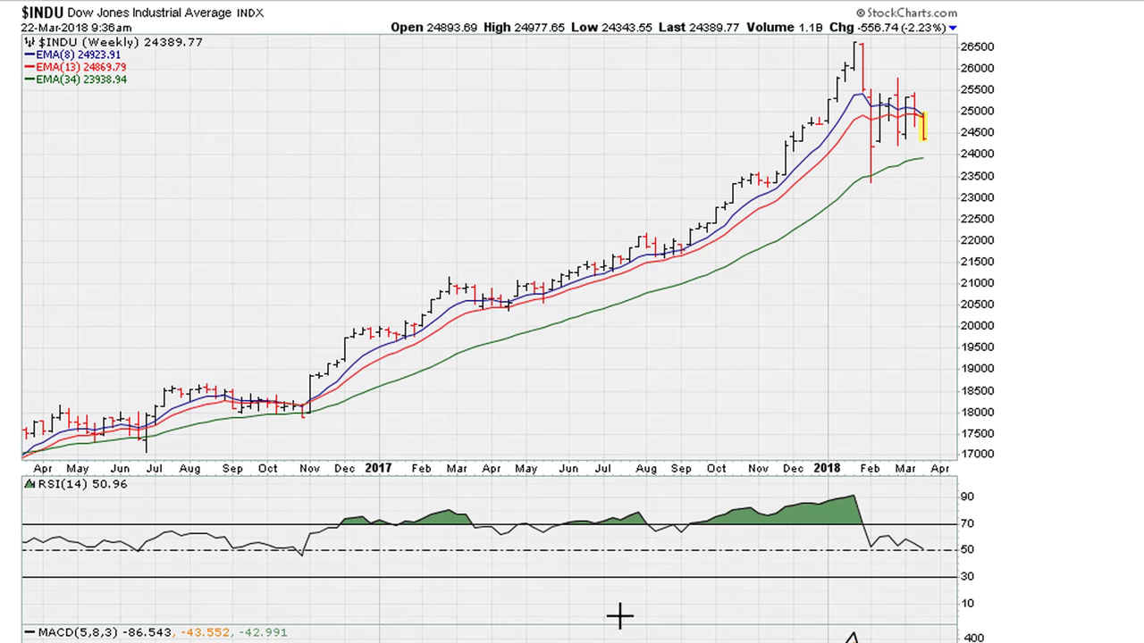
Box and underline the Dow weekly RSI(14) reading, mark its path from 50 down to 30, and clear the marks before bringing up the quotes window.
left_click_drag(83, 475, 140, 494)
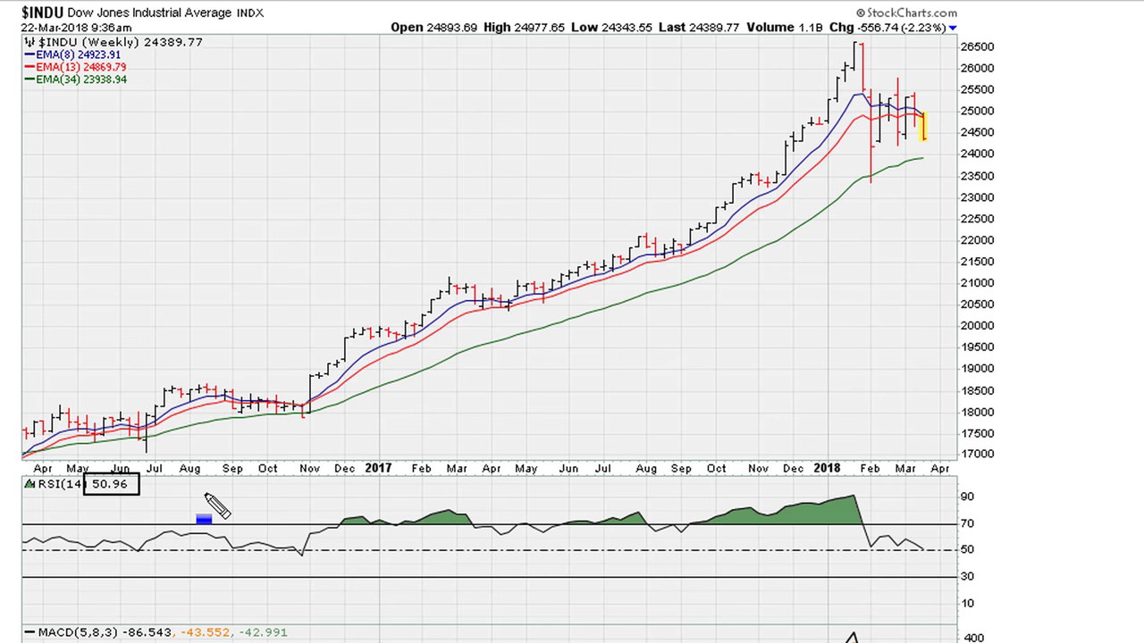
left_click_drag(204, 493, 210, 491)
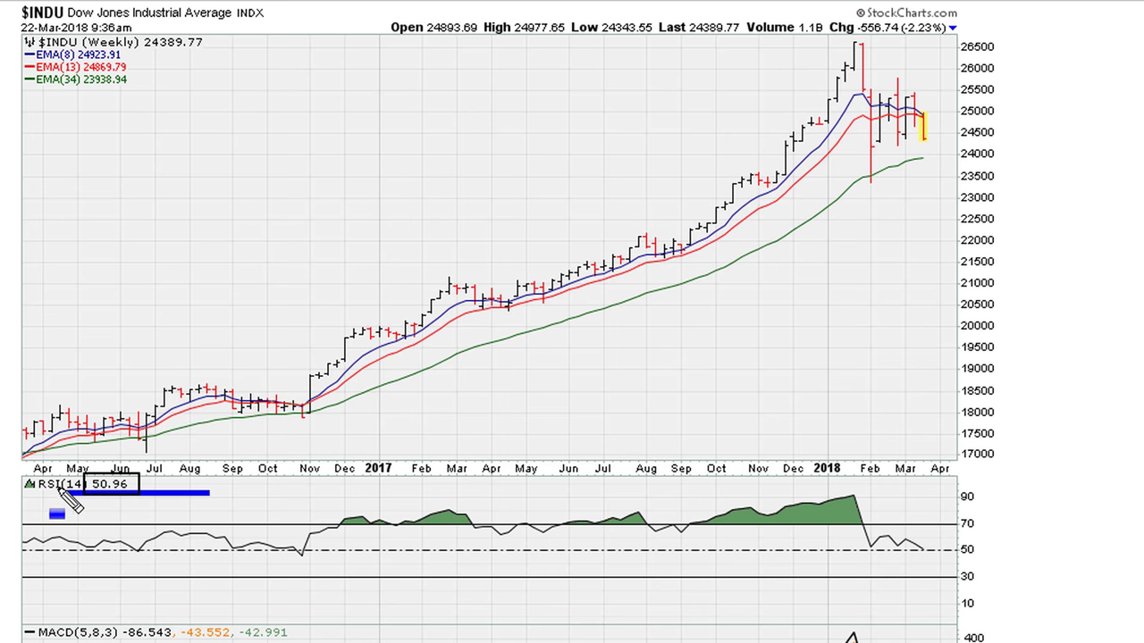
left_click_drag(63, 495, 219, 490)
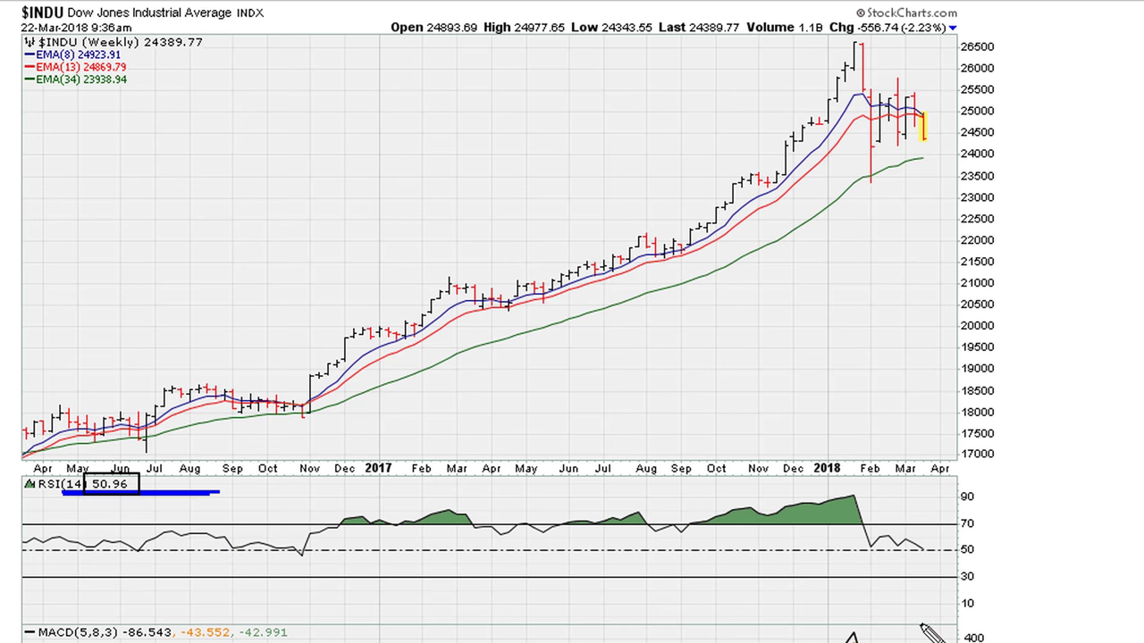
mouse_move(926, 532)
left_mouse_down()
mouse_move(937, 575)
mouse_move(945, 566)
left_mouse_up()
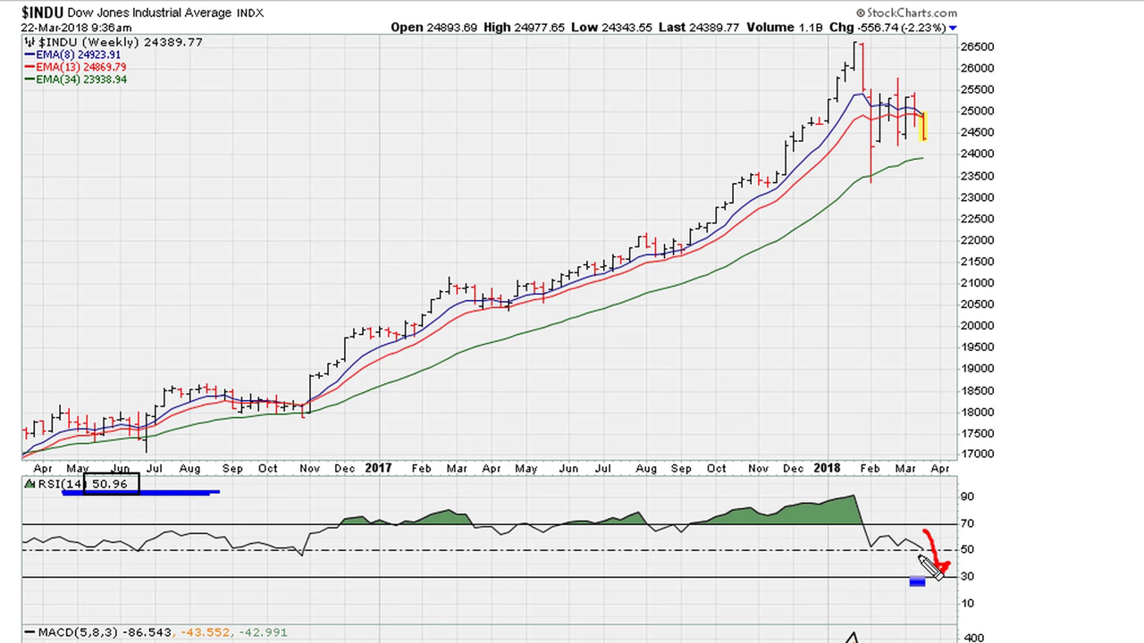
left_click_drag(919, 550, 953, 553)
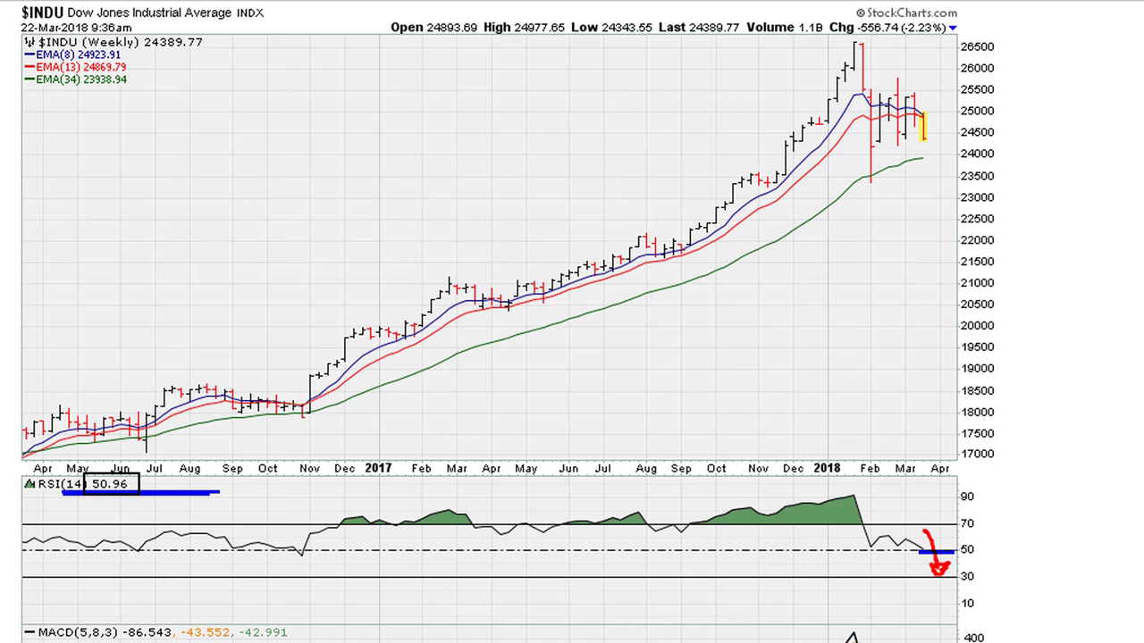
key("Escape")
left_click_drag(1143, 36, 683, 26)
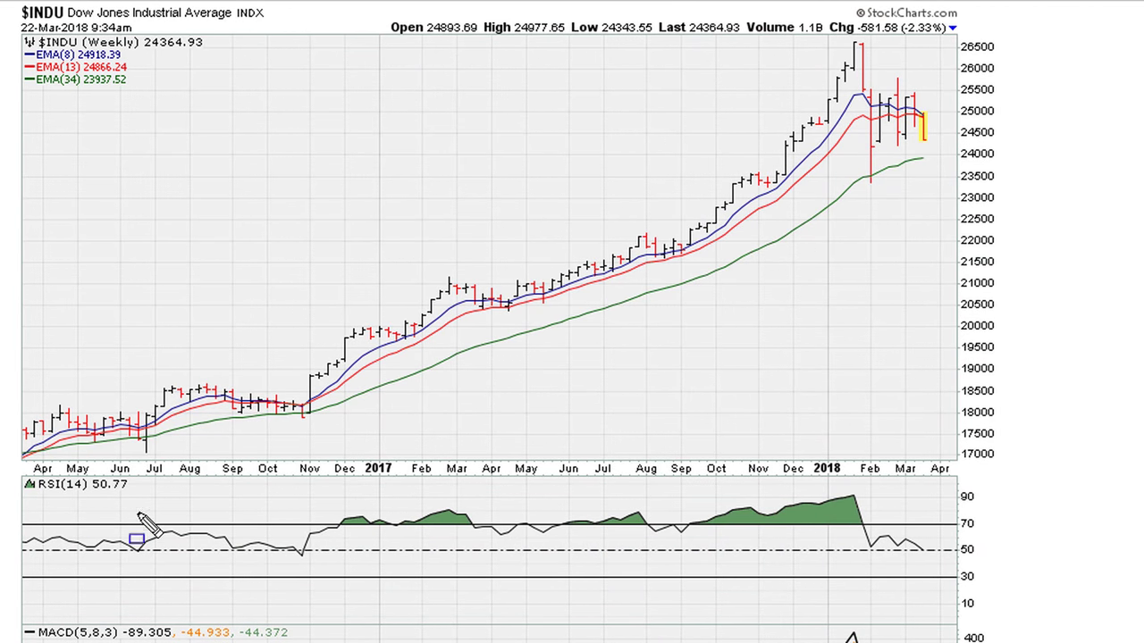
On the 9:34am Dow weekly chart, box the RSI reading, handwrite 50.77 with a down arrow, draw an up arrow beside the last bar, and clear.
left_click_drag(82, 476, 145, 497)
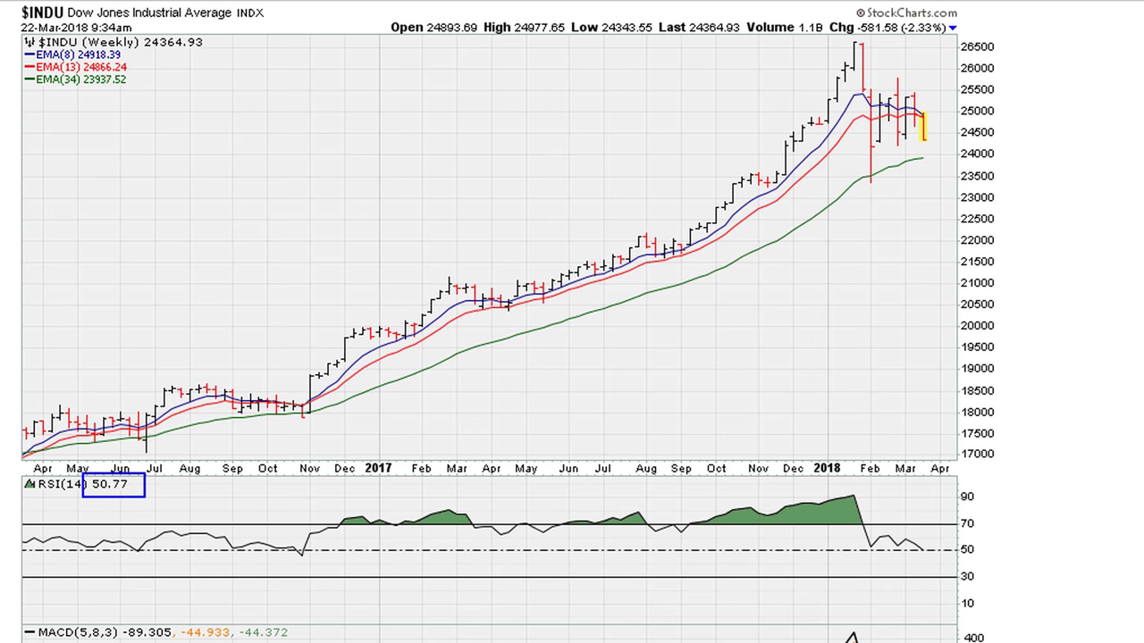
mouse_move(168, 247)
left_mouse_down()
mouse_move(135, 261)
mouse_move(152, 312)
mouse_move(225, 247)
mouse_move(213, 279)
mouse_move(268, 234)
mouse_move(252, 284)
left_mouse_up()
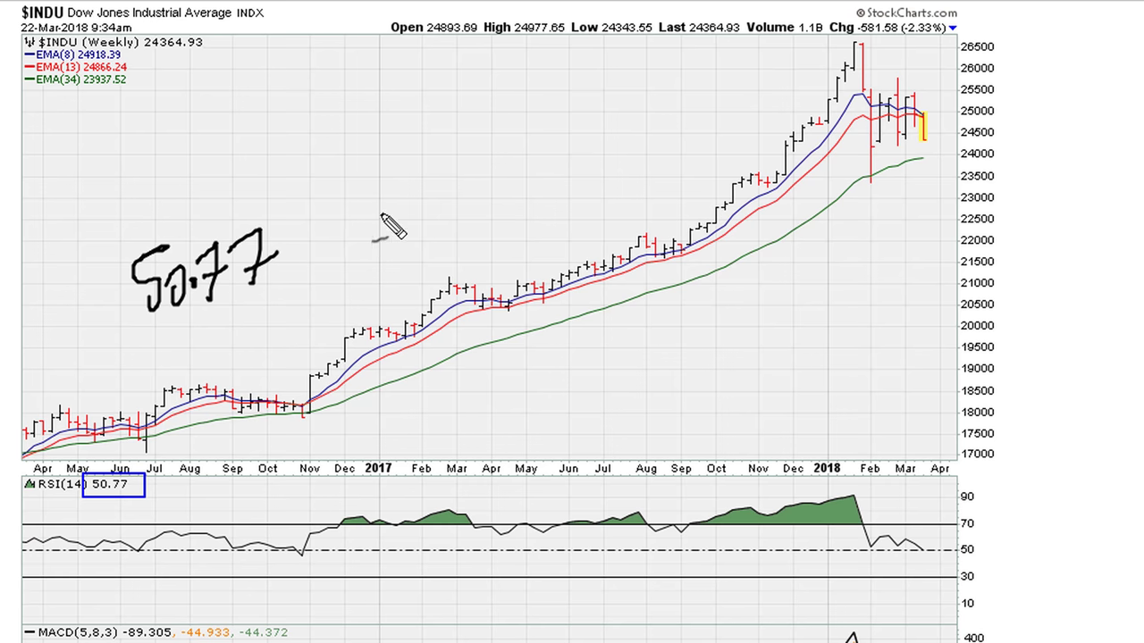
left_click_drag(353, 243, 367, 240)
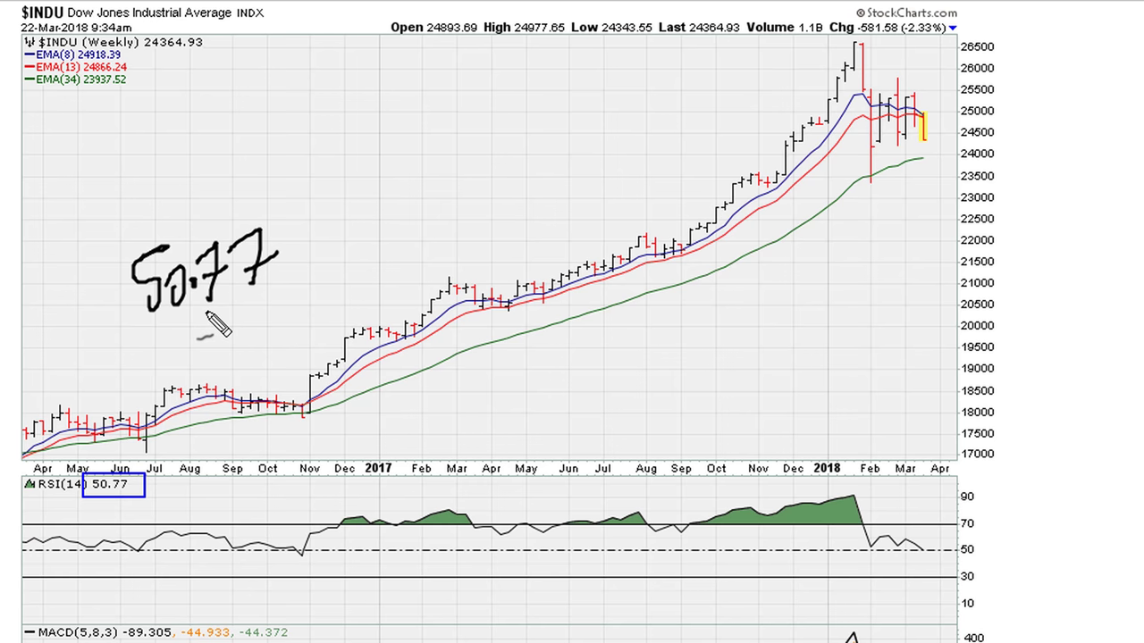
mouse_move(227, 301)
left_mouse_down()
mouse_move(229, 364)
mouse_move(244, 345)
left_mouse_up()
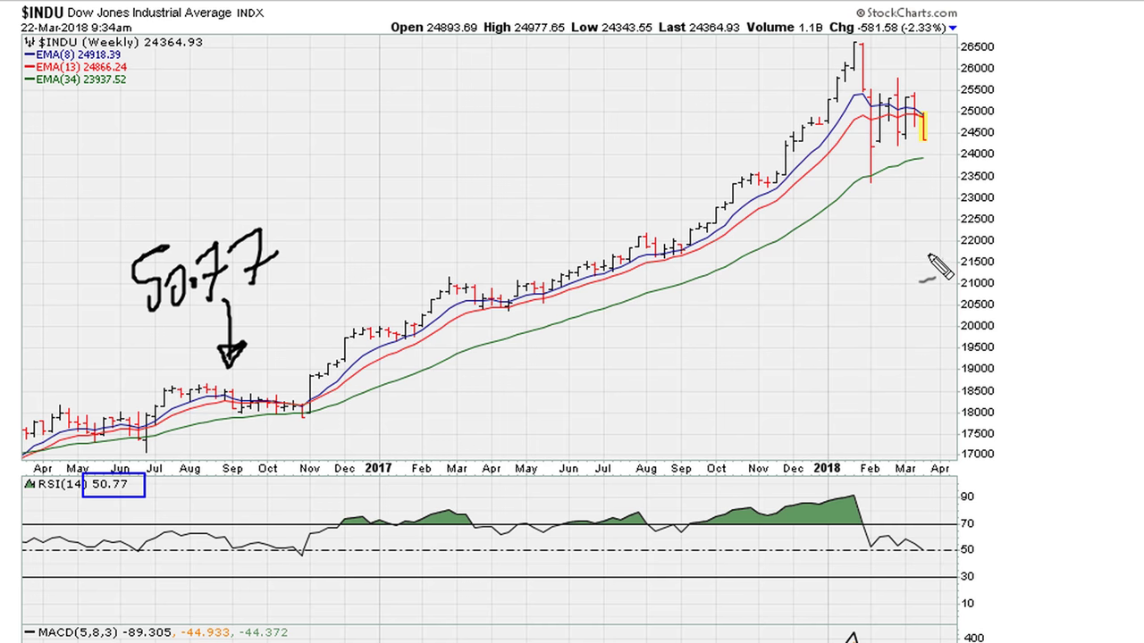
mouse_move(934, 138)
left_mouse_down()
mouse_move(950, 64)
mouse_move(951, 85)
left_mouse_up()
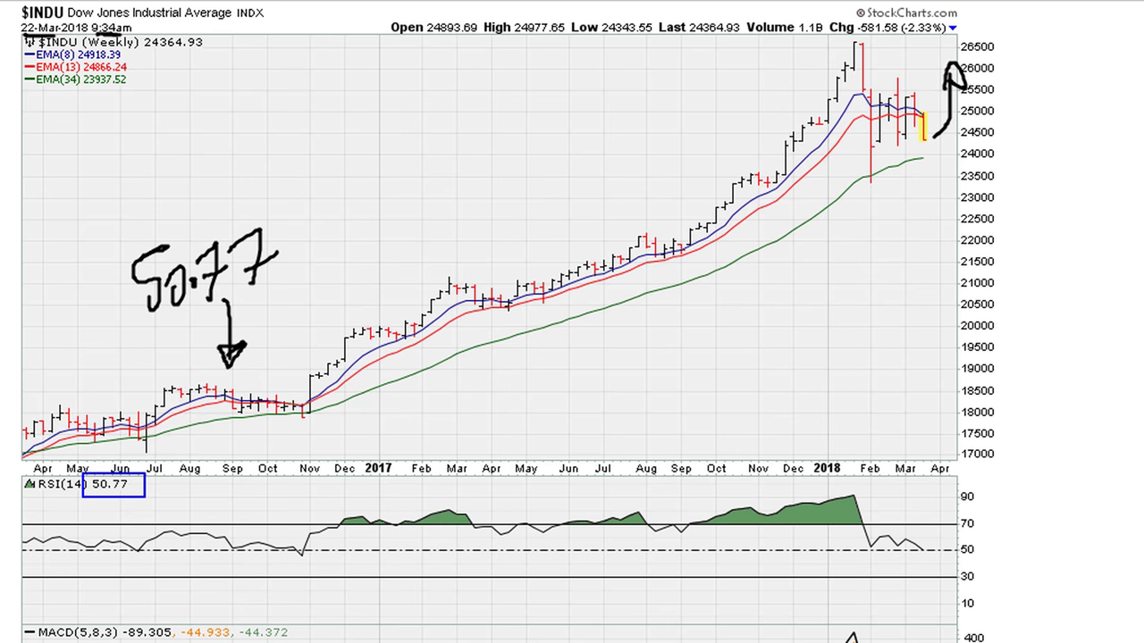
key("e")
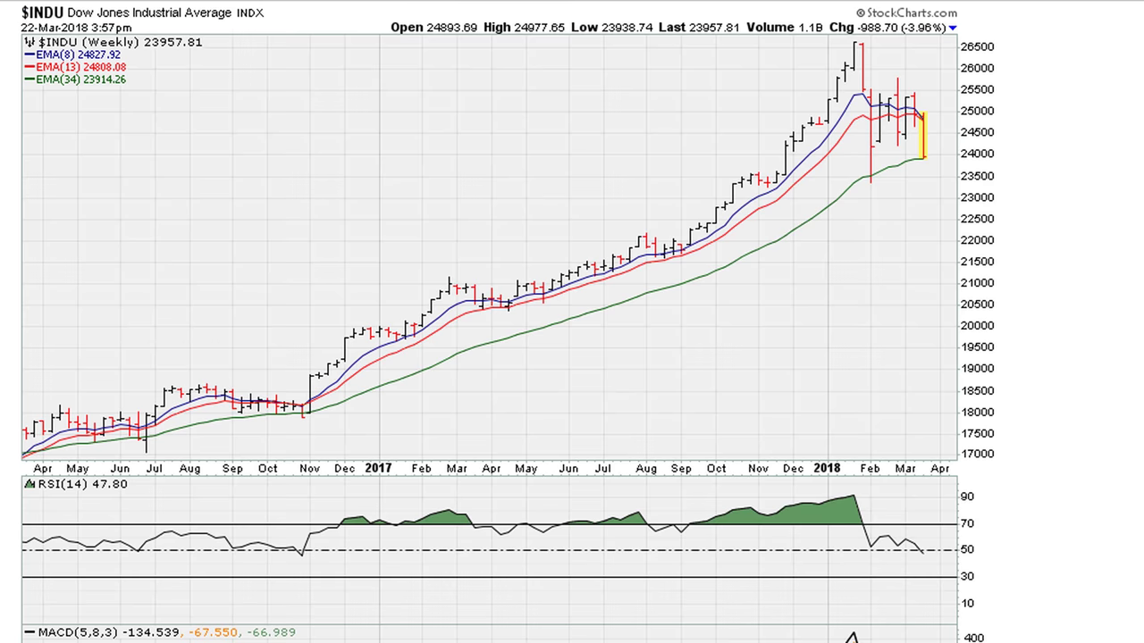
On the 3:57pm Dow weekly chart, box the RSI(14) reading in blue, handwrite 47.80, underline the time, and clear the annotations.
left_click_drag(83, 474, 137, 493)
left_click_drag(160, 150, 205, 211)
left_click_drag(183, 169, 186, 240)
mouse_move(192, 166)
left_mouse_down()
mouse_move(230, 179)
mouse_move(212, 224)
left_mouse_up()
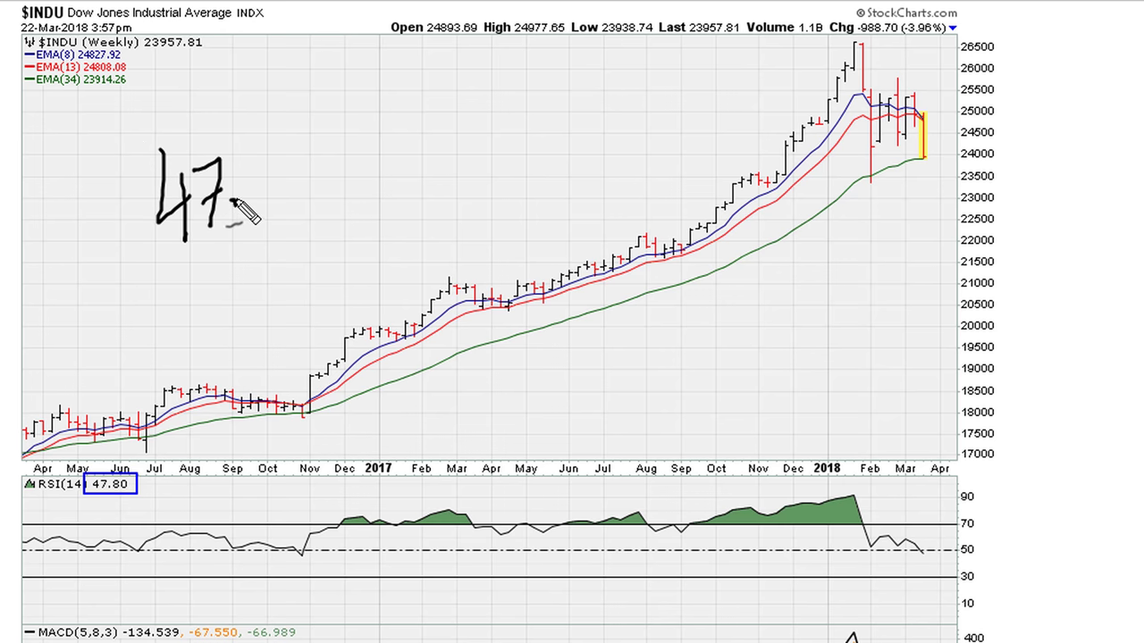
left_click(234, 204)
mouse_move(251, 164)
left_mouse_down()
mouse_move(259, 213)
mouse_move(268, 175)
left_mouse_up()
left_click_drag(308, 156, 306, 178)
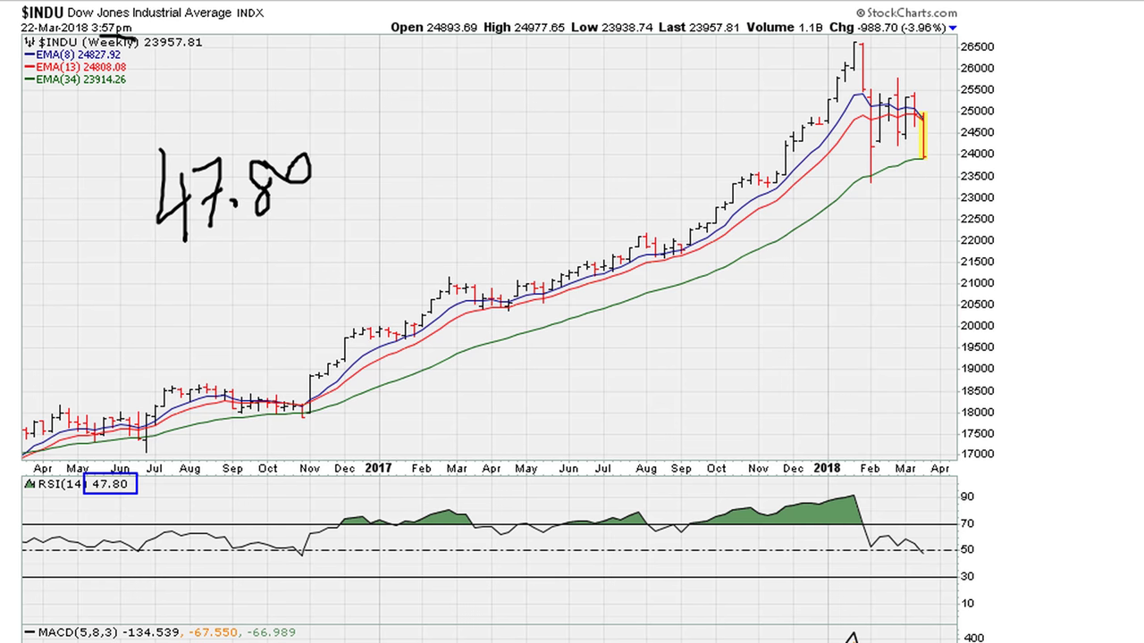
key("Escape")
Place the MarketWatch quotes window over the Dow weekly chart, review the index changes, and move it off the chart.
left_click_drag(1142, 23, 692, 20)
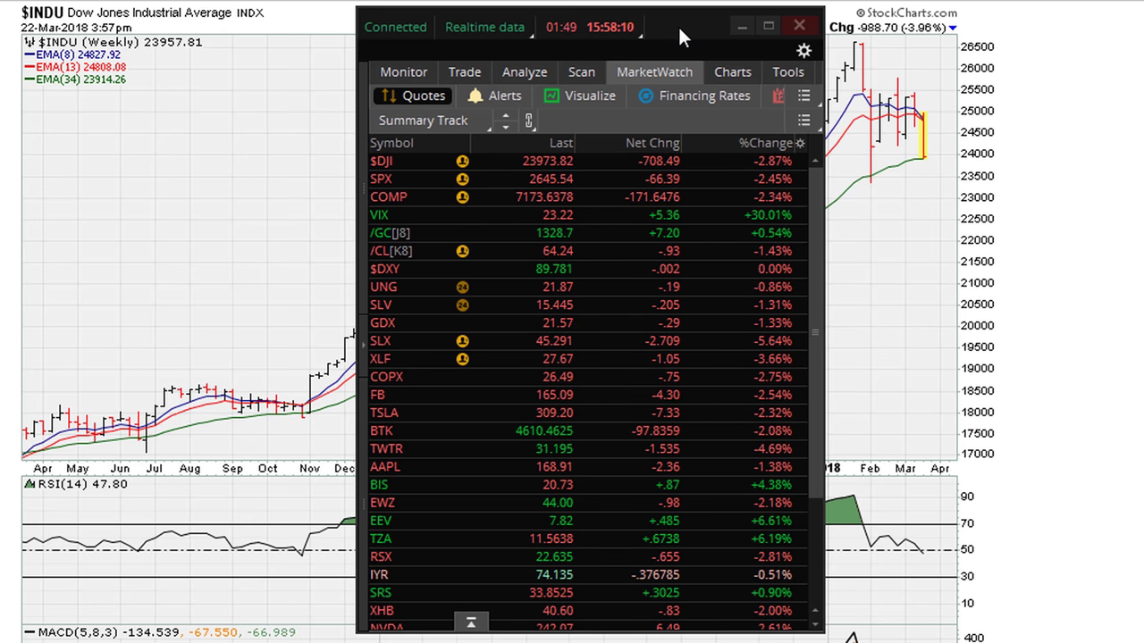
left_click_drag(679, 28, 1143, 27)
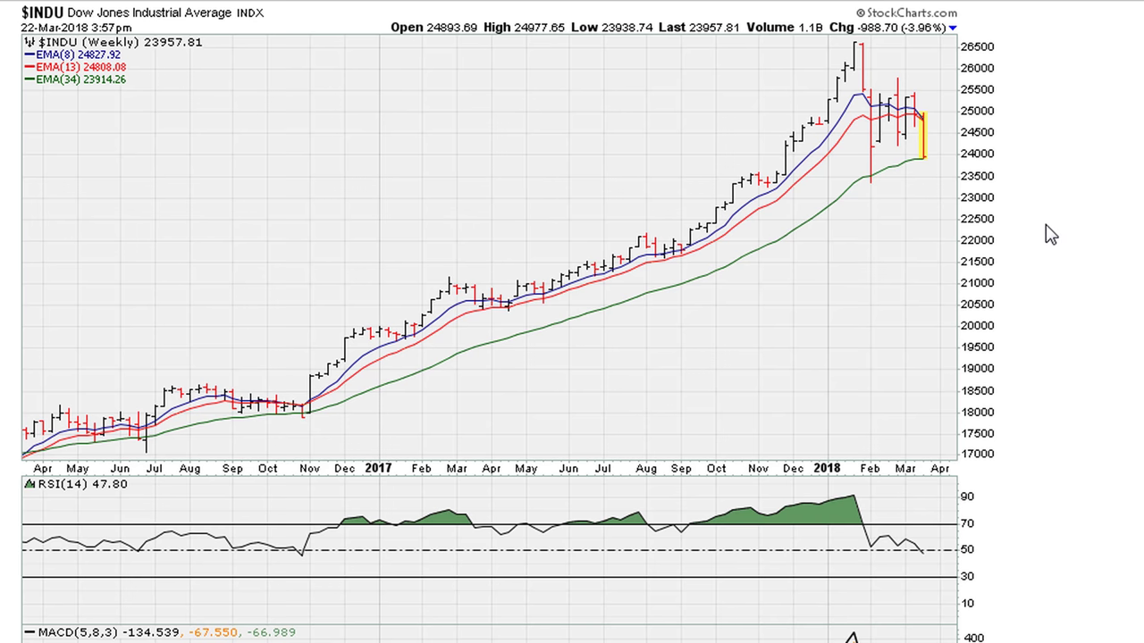
scroll(1046, 234, "down", 4)
scroll(1045, 230, "up", 4)
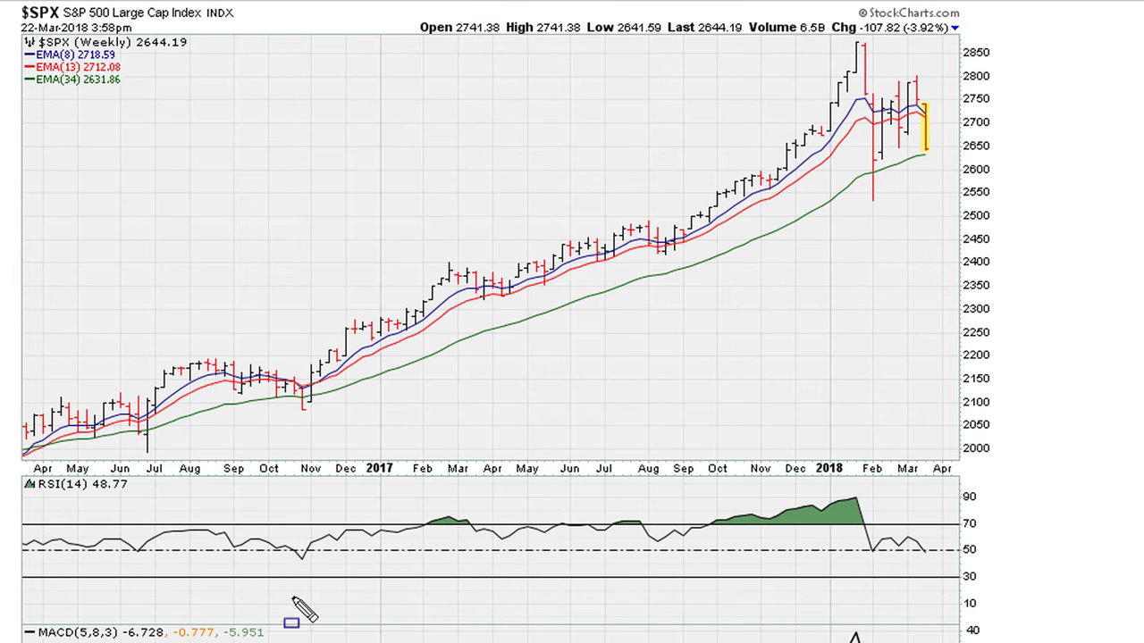
Box the RSI(14) readings in blue on the S&P 500 and Nasdaq Composite weekly charts, clearing each box.
left_click_drag(86, 474, 134, 494)
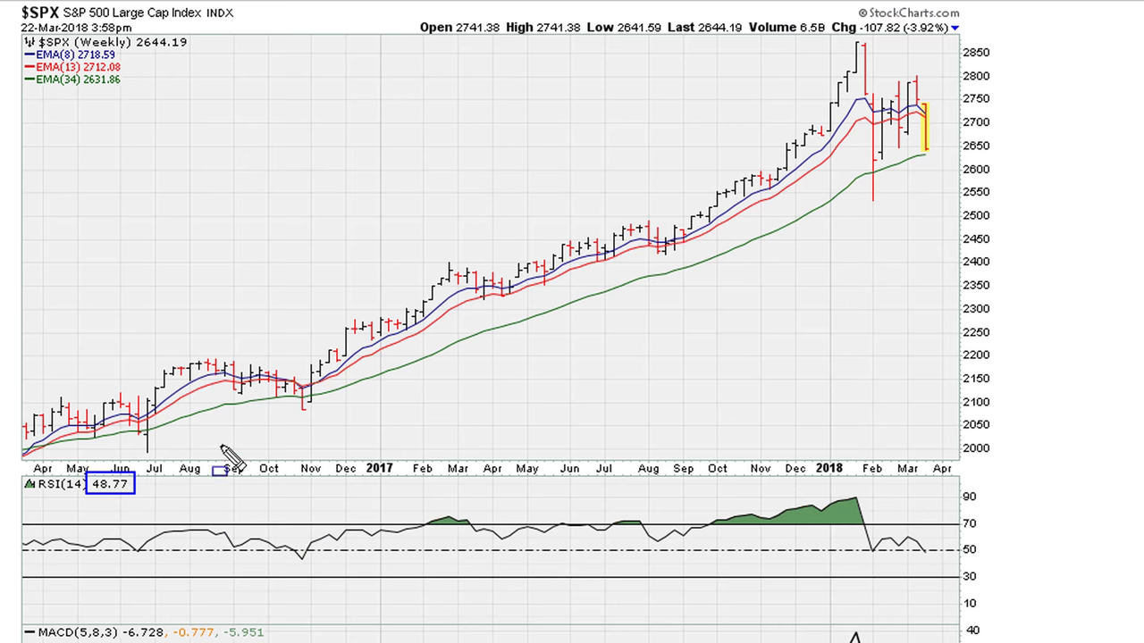
key("Escape")
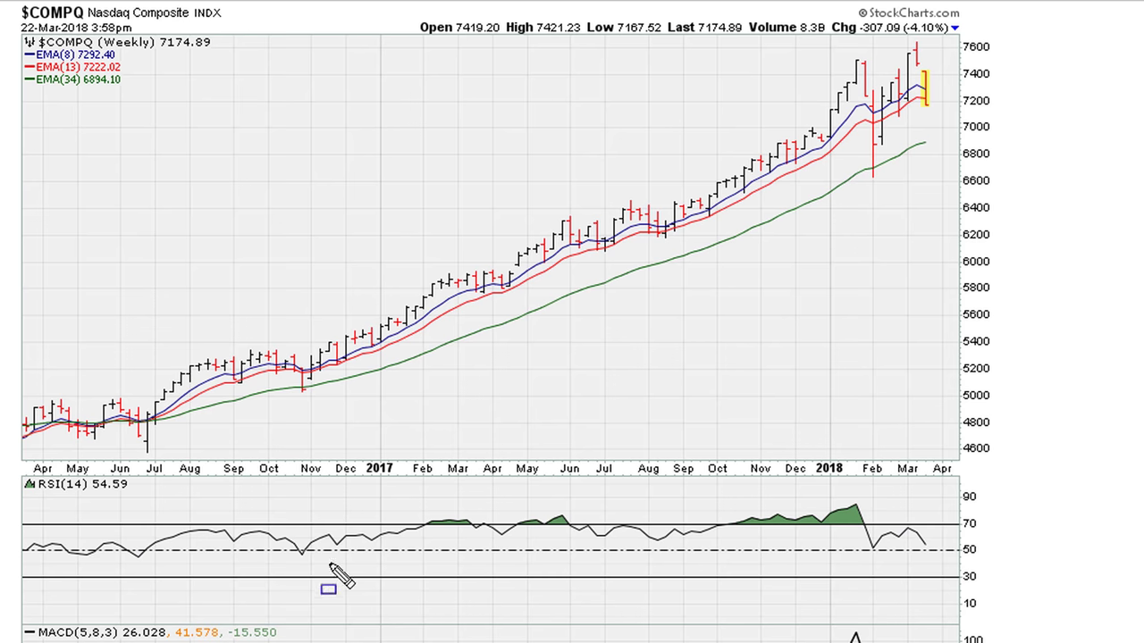
left_click_drag(84, 476, 141, 494)
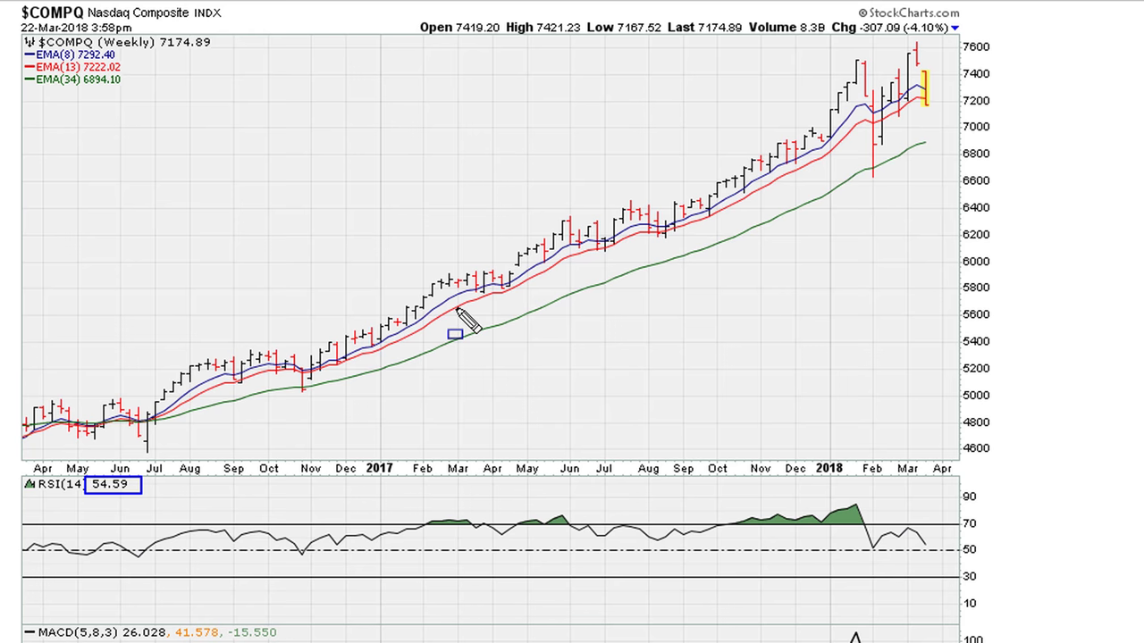
key("Escape")
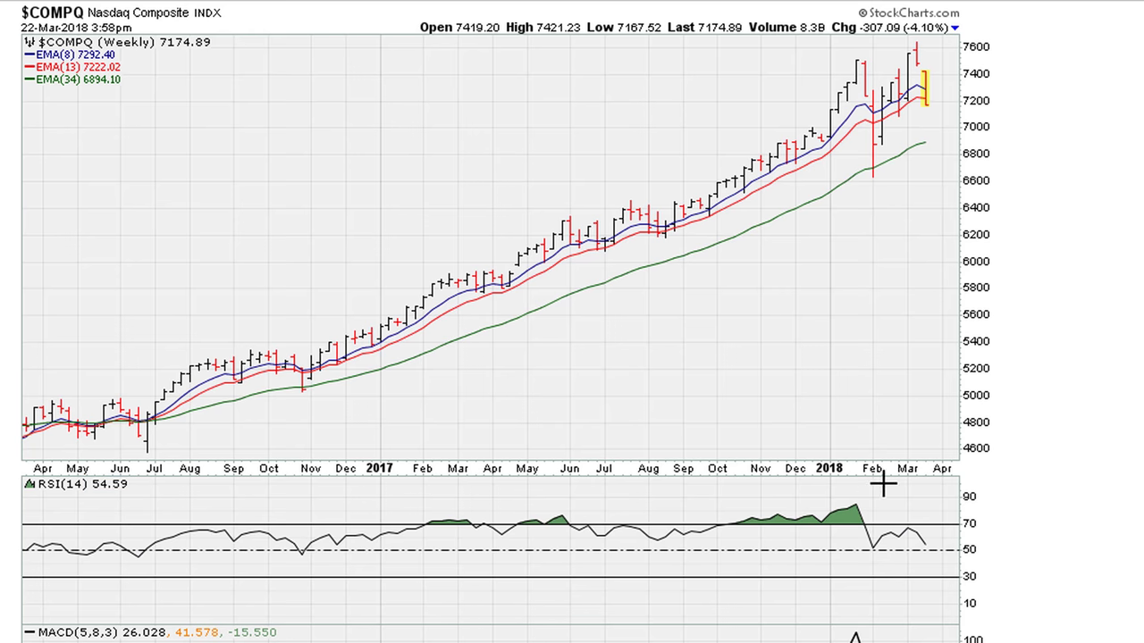
Switch the Nasdaq Composite chart from weekly to a saved daily ChartStyle spanning about one year.
scroll(1022, 466, "down", 12)
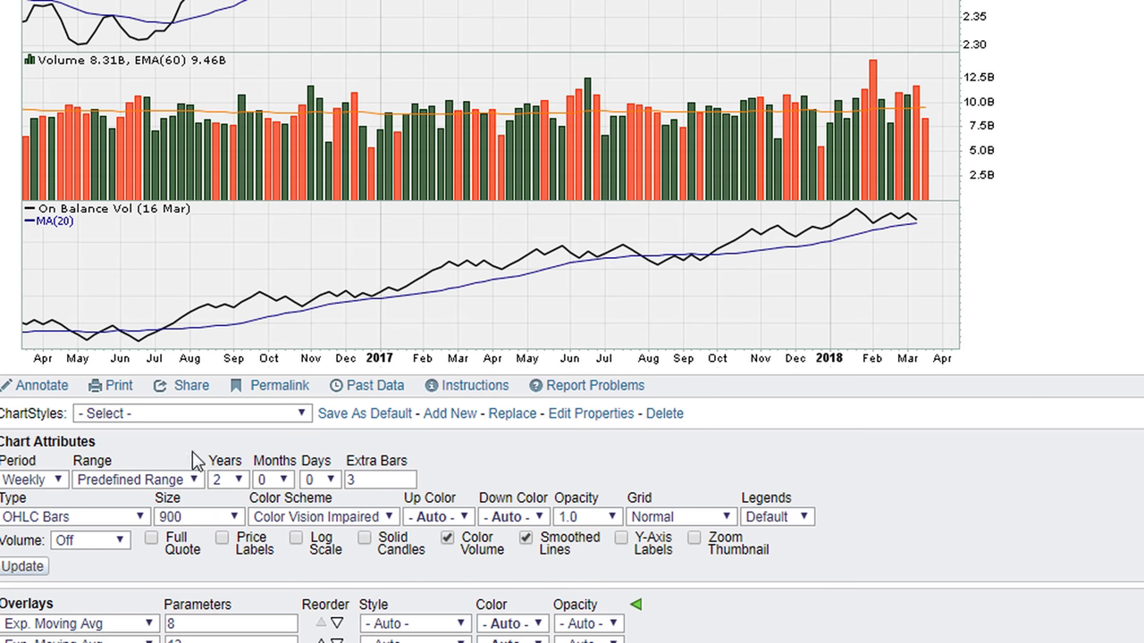
left_click(194, 416)
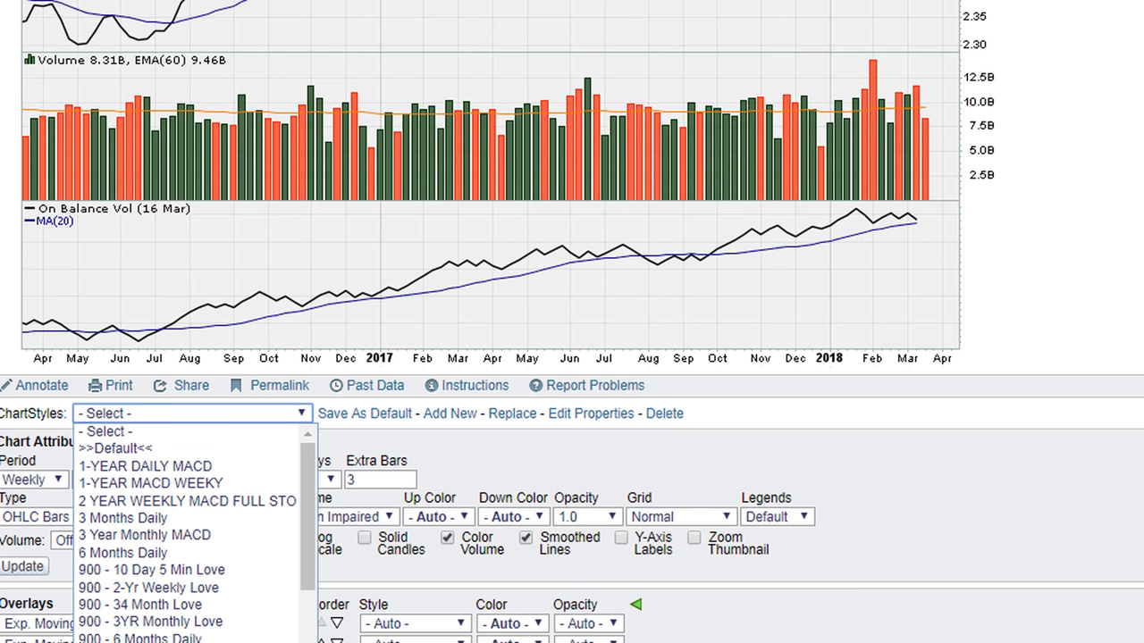
left_click(178, 639)
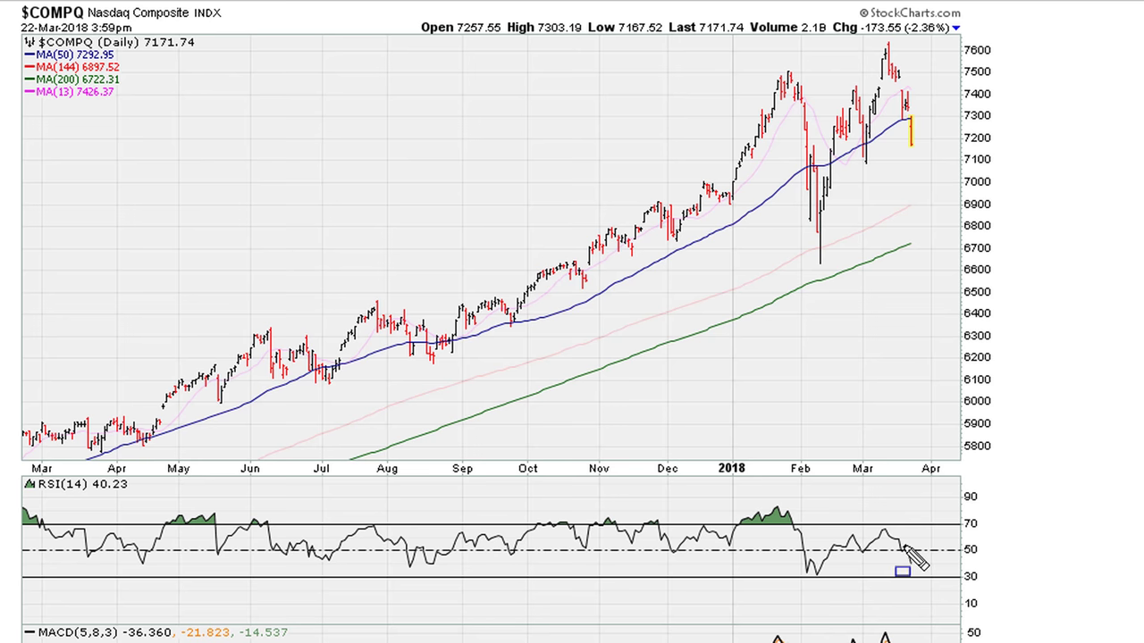
On the Nasdaq daily chart, box the latest RSI drop and price bar in blue, clear them, and point a blue arrow at the gap above that bar.
left_click_drag(903, 544, 919, 571)
left_click_drag(898, 113, 930, 162)
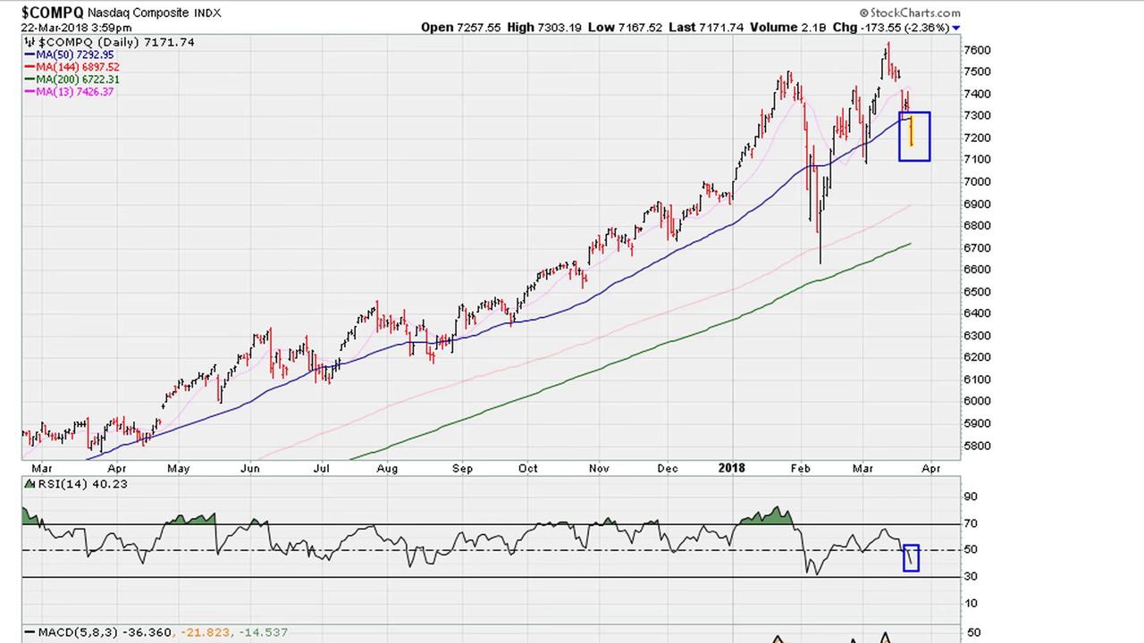
left_click_drag(930, 511, 903, 581)
key("ctrl+z")
left_click_drag(953, 68, 913, 113)
key("Escape")
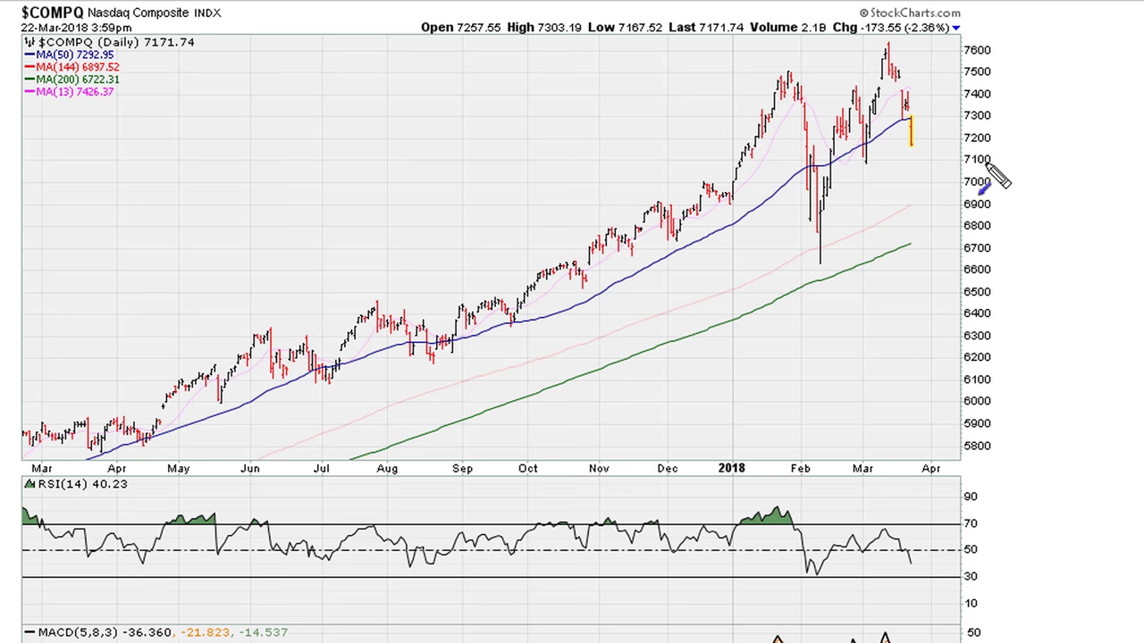
left_click_drag(955, 93, 917, 109)
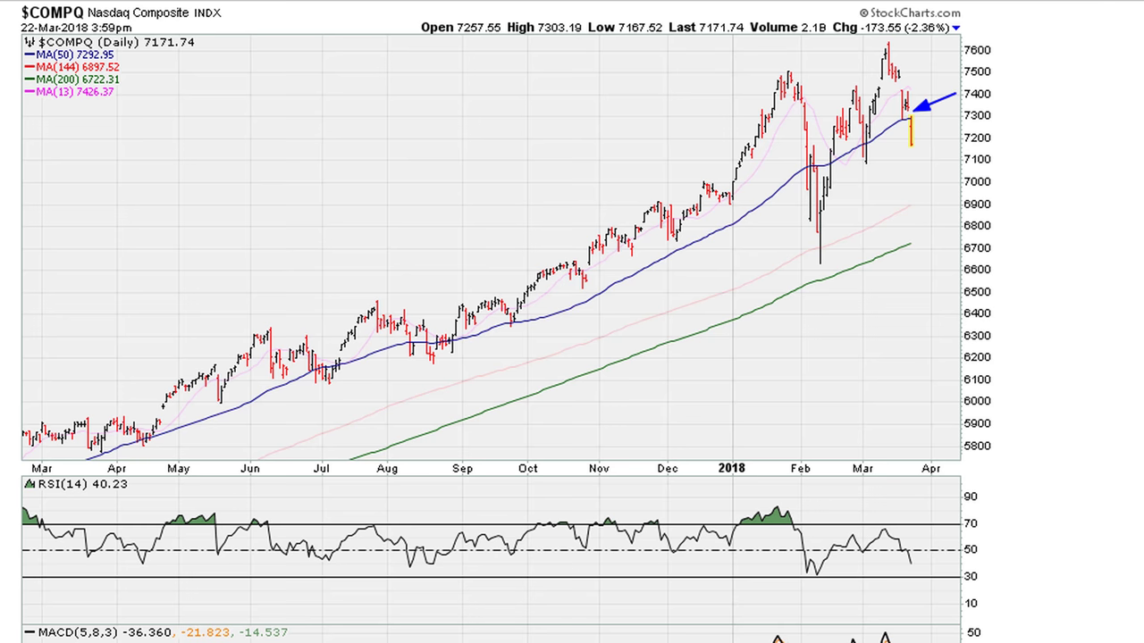
Place the MarketWatch quotes window over the Nasdaq chart, box the $DJI, SPX and COMP rows, clear the box, and move the window away.
key("alt+Tab")
left_click_drag(677, 39, 673, 33)
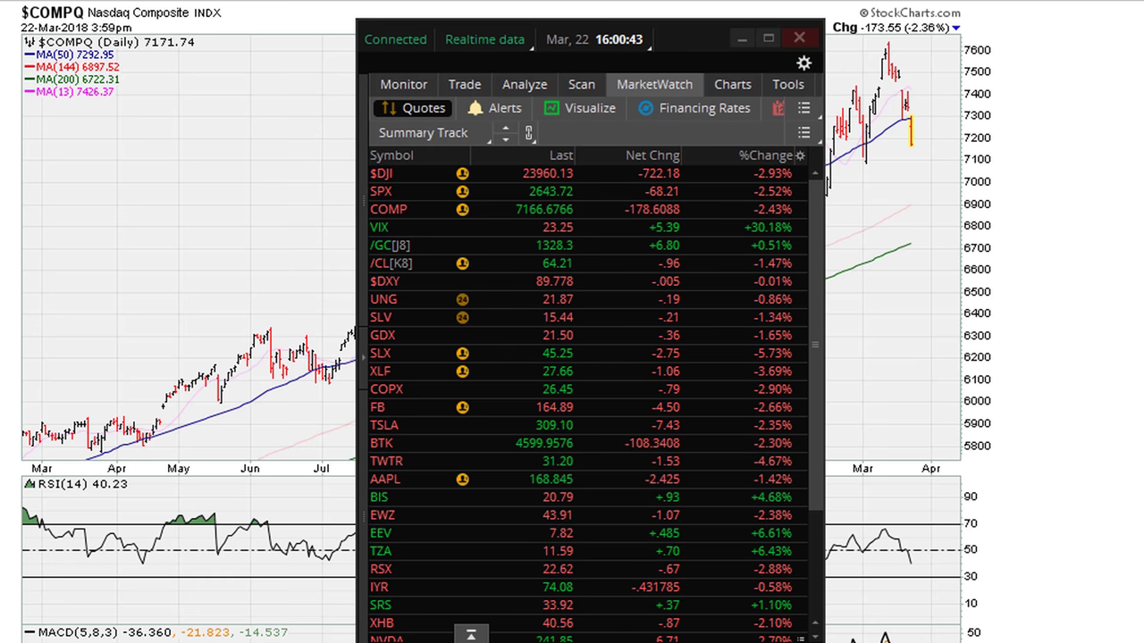
mouse_move(368, 163)
left_mouse_down()
mouse_move(643, 186)
mouse_move(808, 221)
left_mouse_up()
key("Escape")
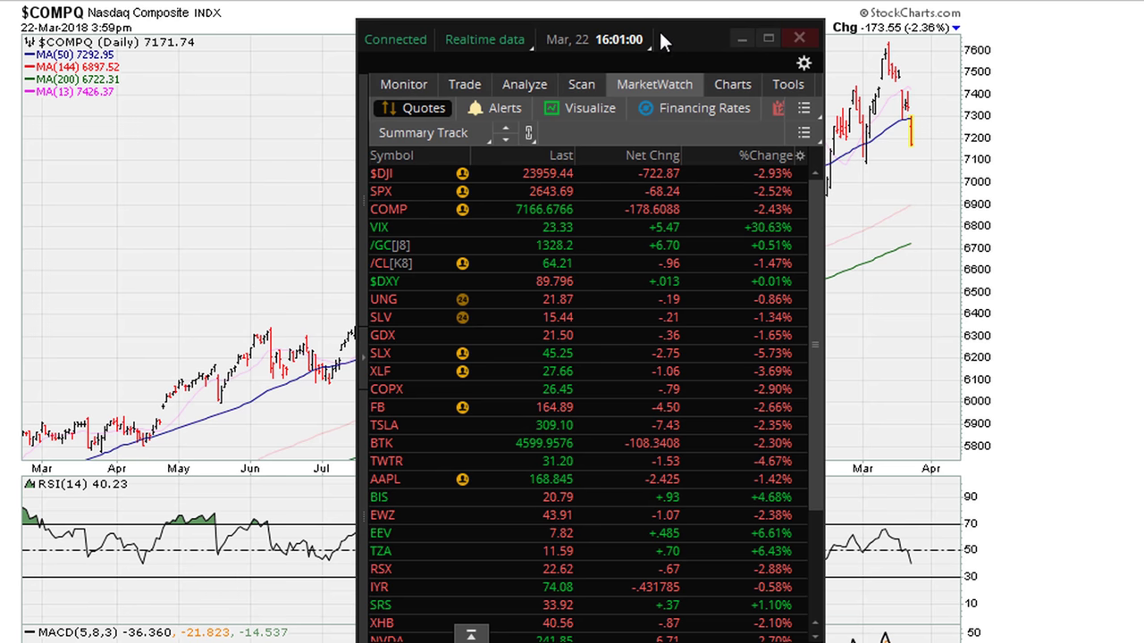
left_click_drag(671, 36, 1143, 36)
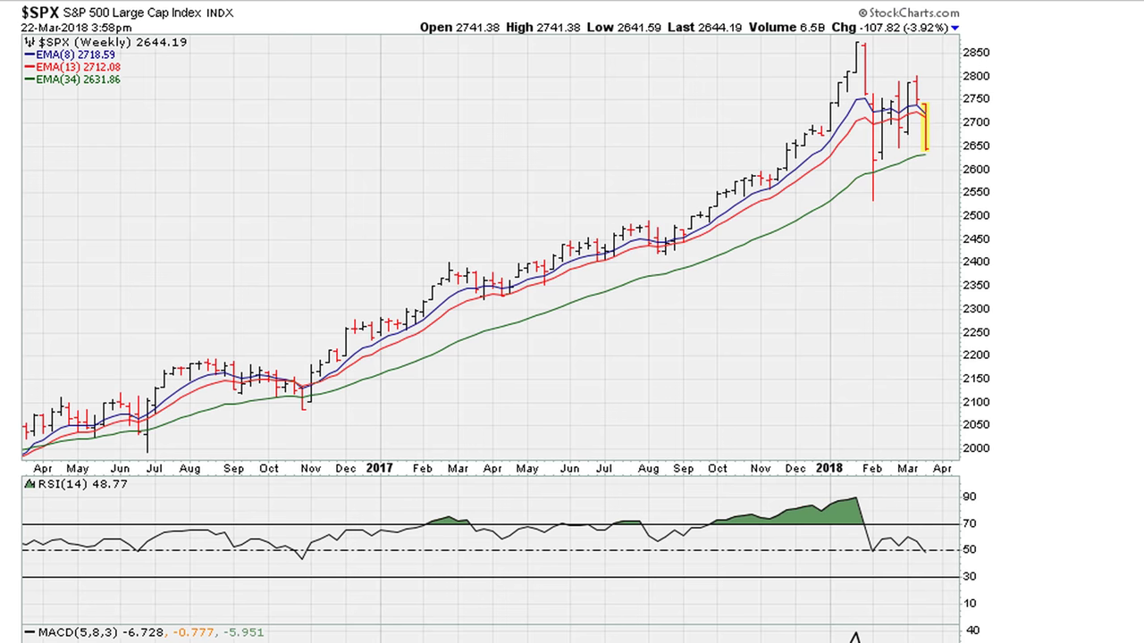
Switch to the Dow weekly chart, box the RSI(14) reading and the RSI line's latest point in red, and clear the boxes.
left_click(575, 4)
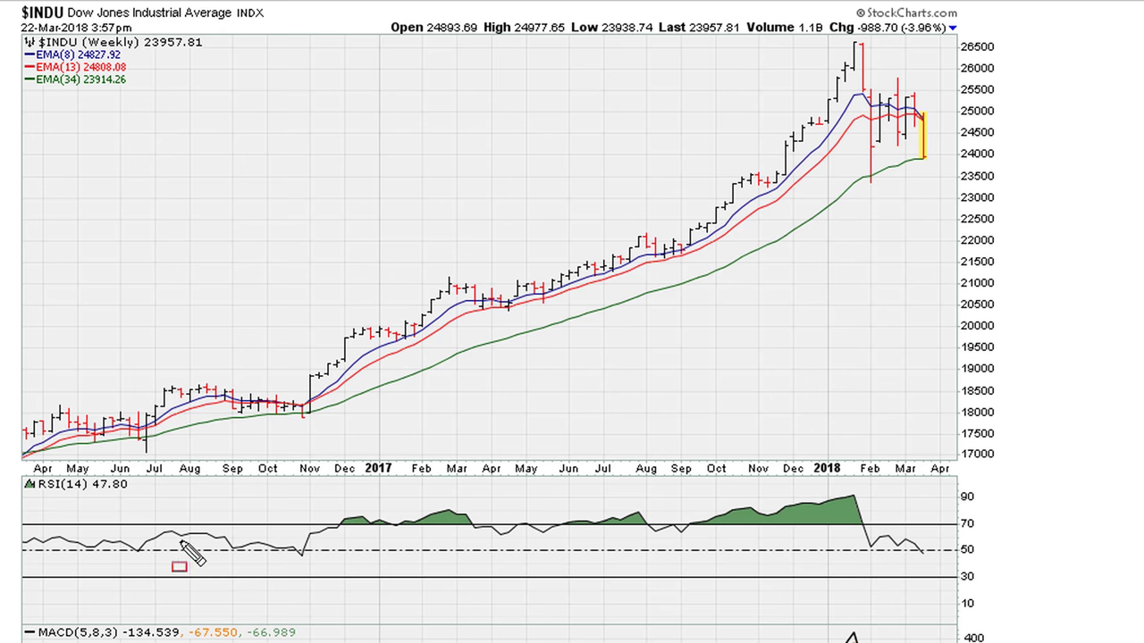
left_click_drag(85, 476, 140, 498)
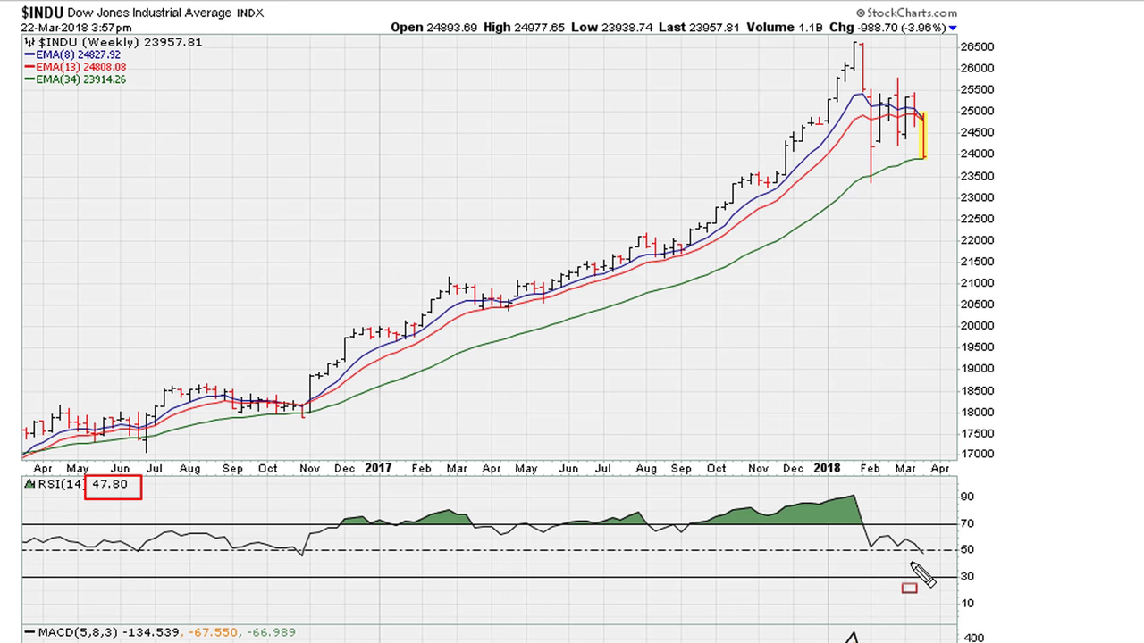
left_click_drag(913, 542, 945, 563)
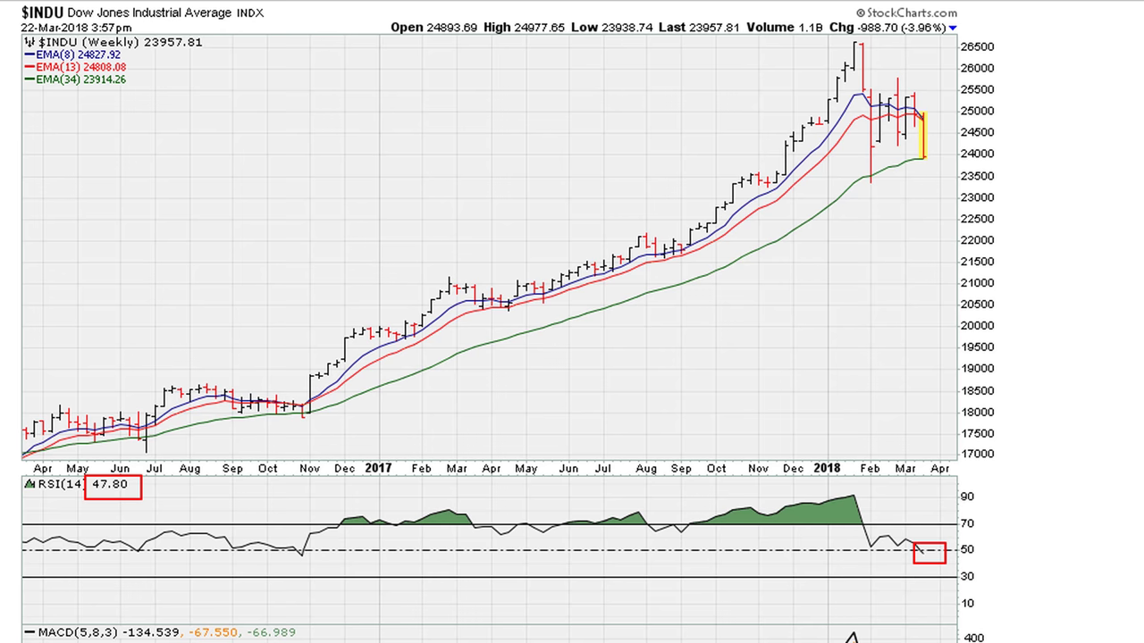
key("Escape")
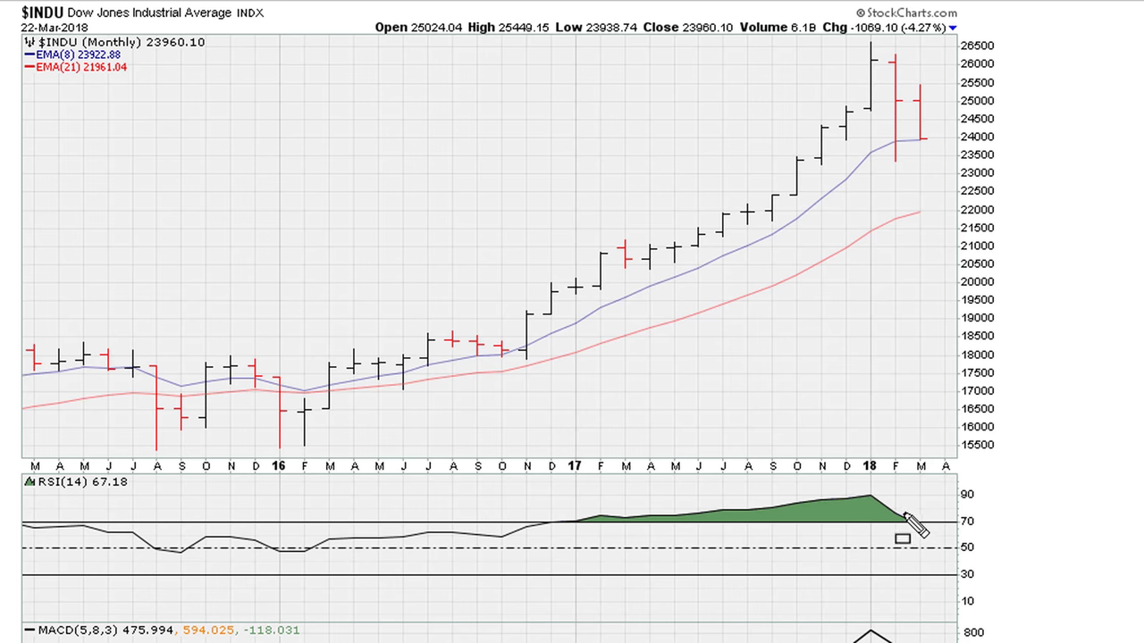
On the Dow monthly chart, box the latest RSI point in black and handwrite 69.1 below the price bars.
mouse_move(873, 306)
left_mouse_down()
mouse_move(856, 399)
mouse_move(868, 381)
left_mouse_up()
left_click_drag(882, 329, 890, 404)
left_click(899, 382)
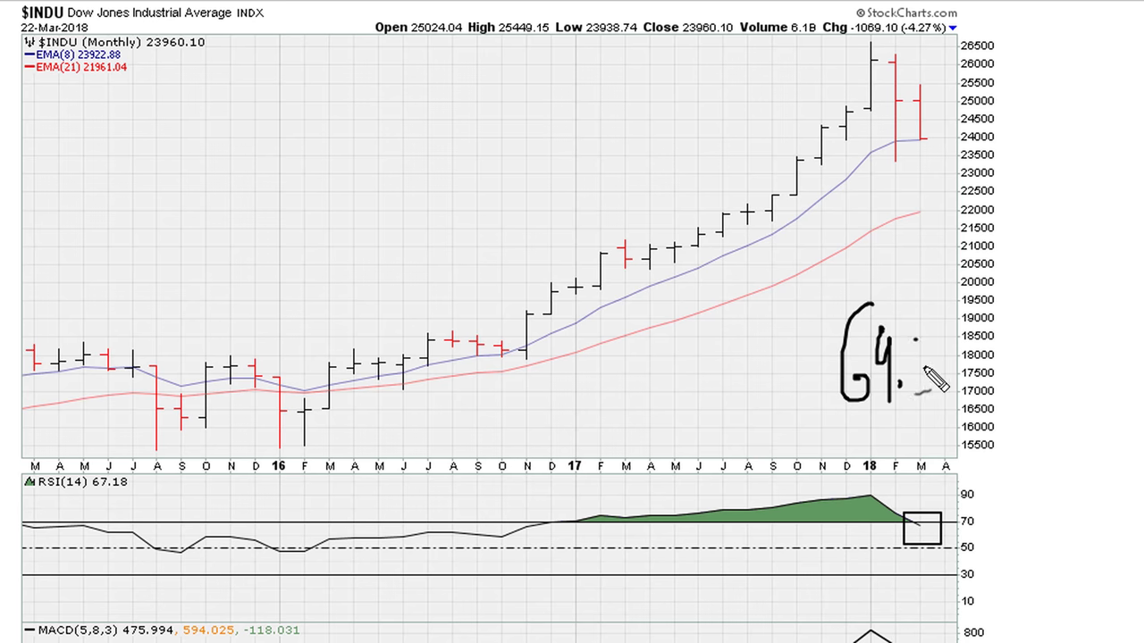
left_click_drag(915, 340, 929, 402)
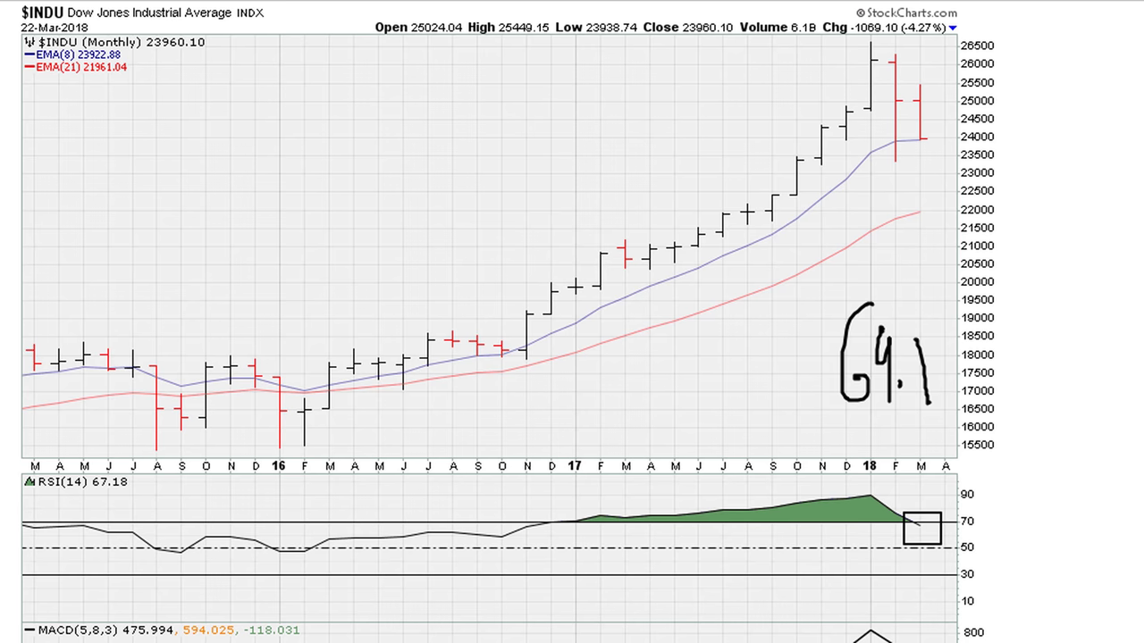
Box the late-2016 RSI approach to 70, the November–December 2016 price bars, and the latest RSI point again.
left_click_drag(542, 515, 574, 534)
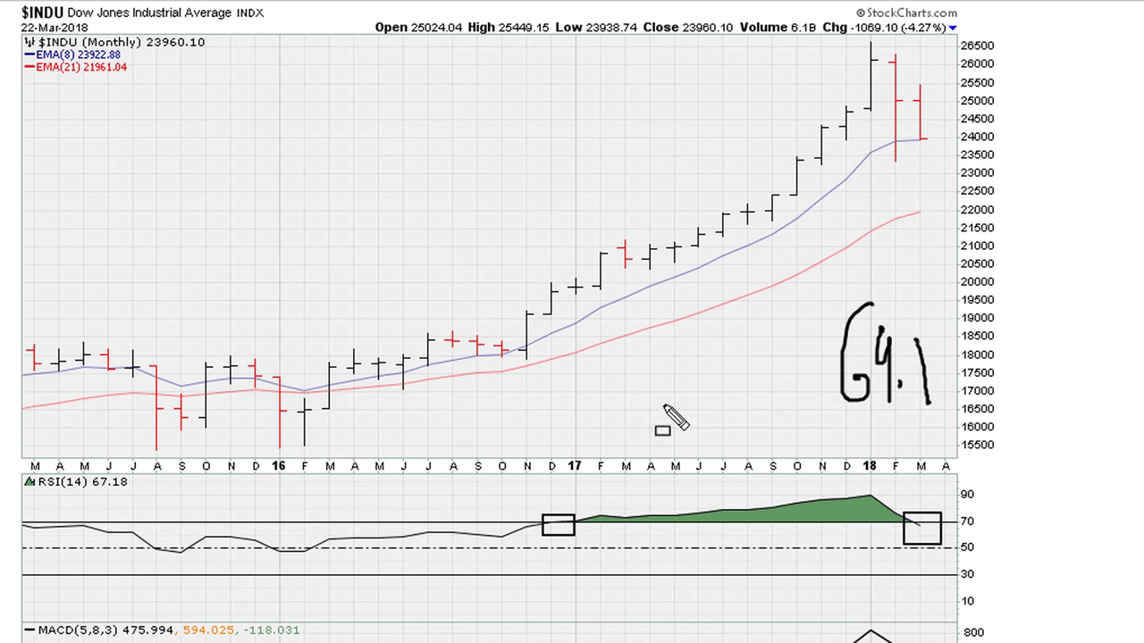
left_click_drag(509, 275, 570, 361)
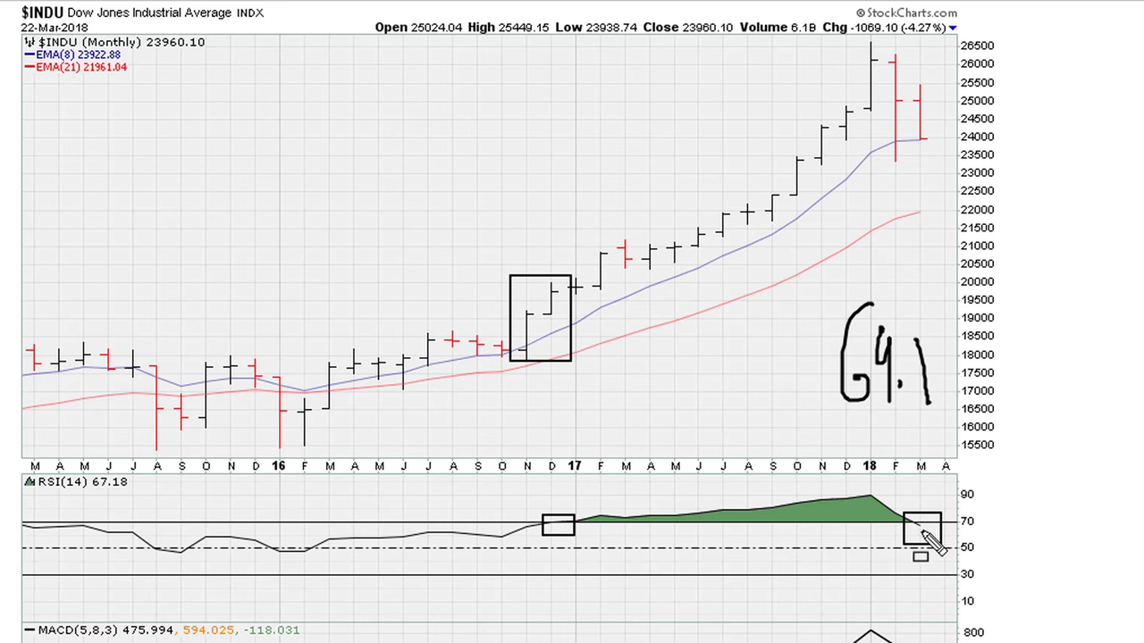
left_click_drag(902, 512, 949, 552)
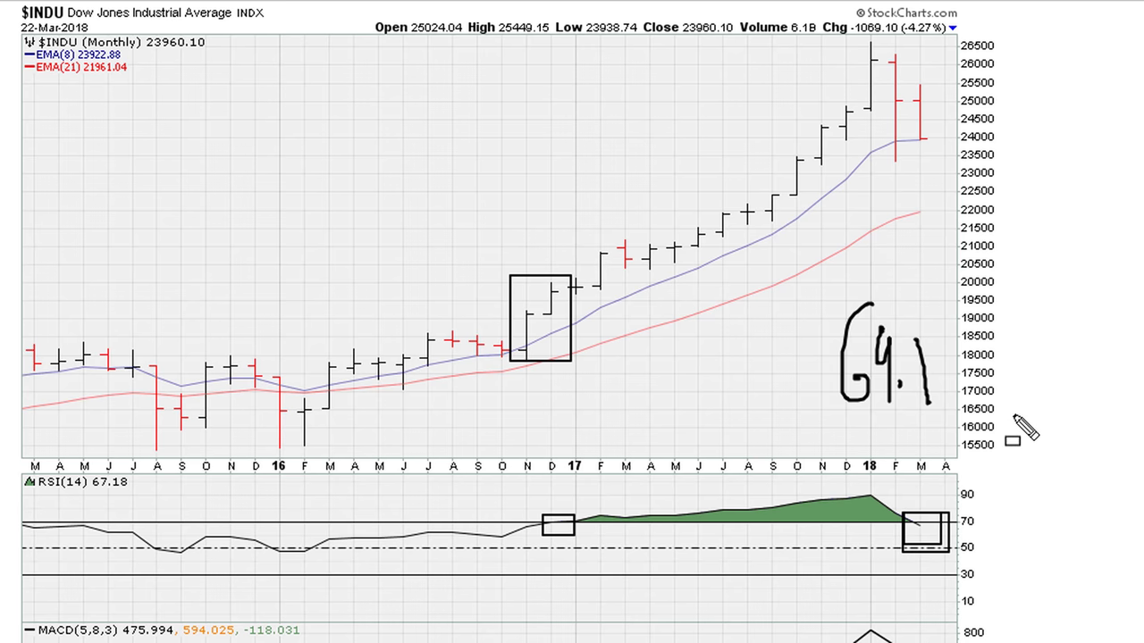
Circle the handwritten RSI value on the Dow monthly chart, draw a downward arrow from the latest price bar, and clear the markup.
left_click_drag(838, 293, 874, 275)
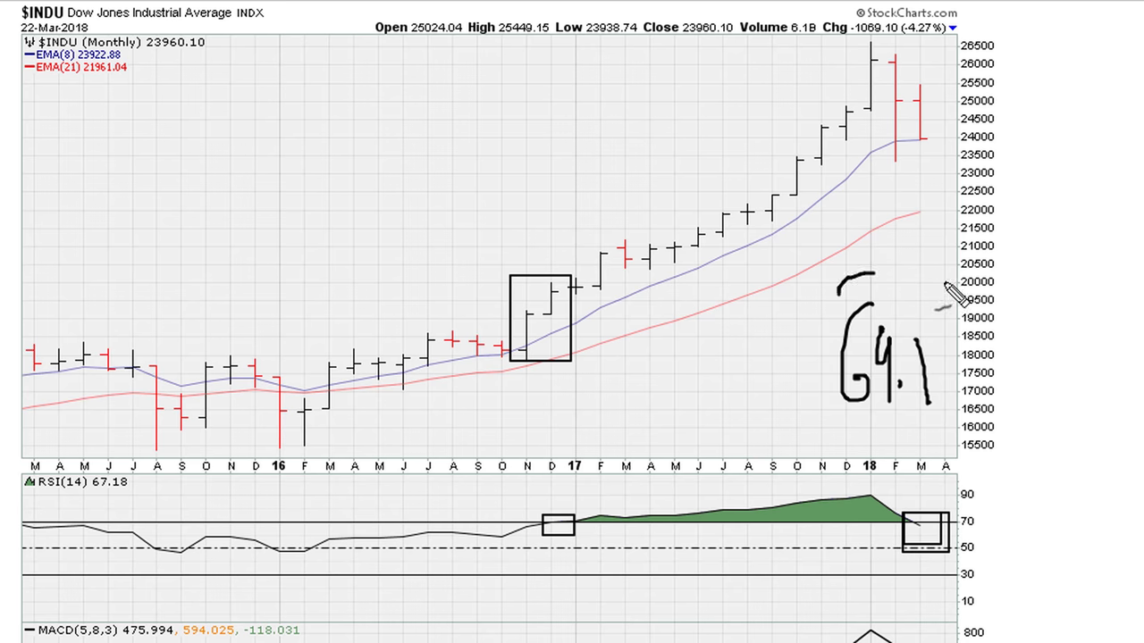
mouse_move(944, 283)
left_mouse_down()
mouse_move(839, 452)
mouse_move(840, 304)
mouse_move(920, 270)
mouse_move(1018, 442)
mouse_move(826, 325)
mouse_move(840, 309)
left_mouse_up()
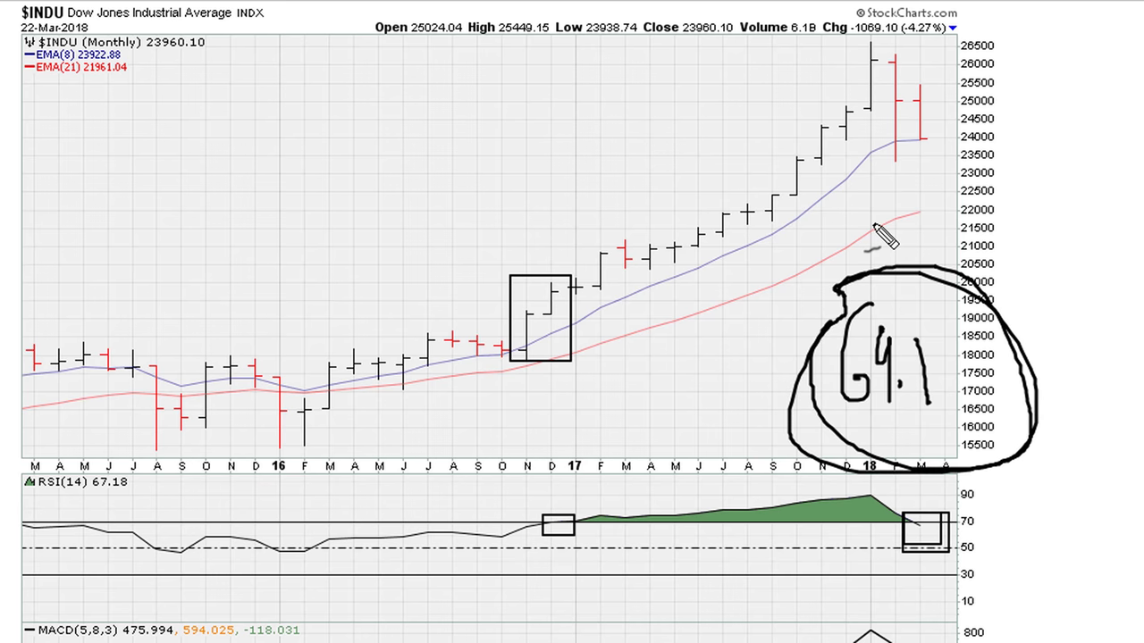
mouse_move(935, 142)
left_mouse_down()
mouse_move(945, 239)
mouse_move(965, 210)
left_mouse_up()
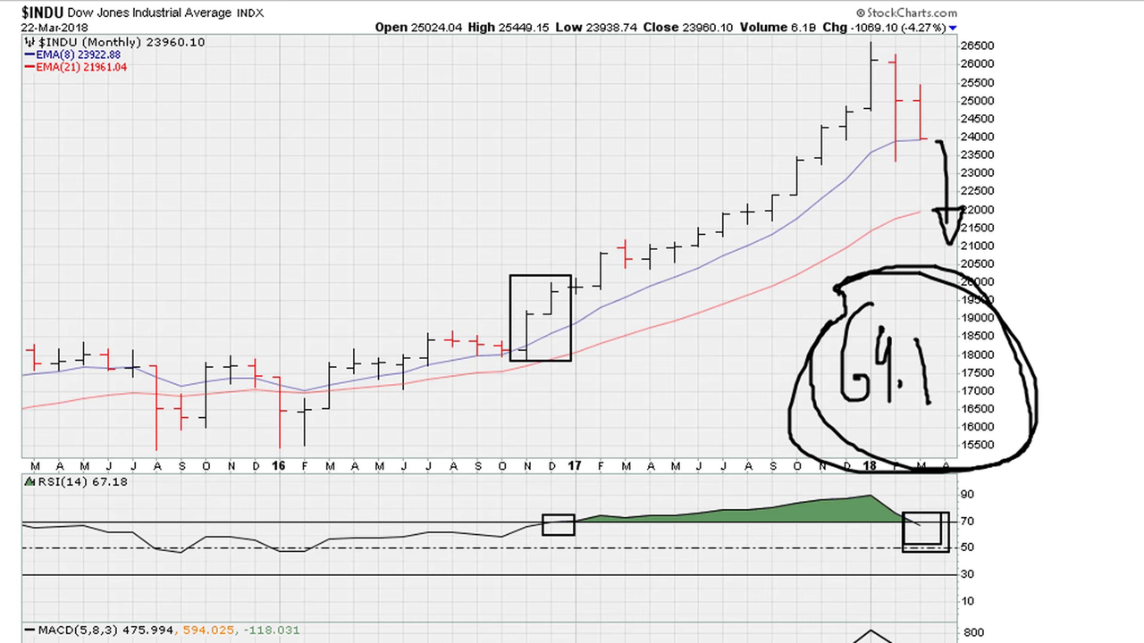
key("Escape")
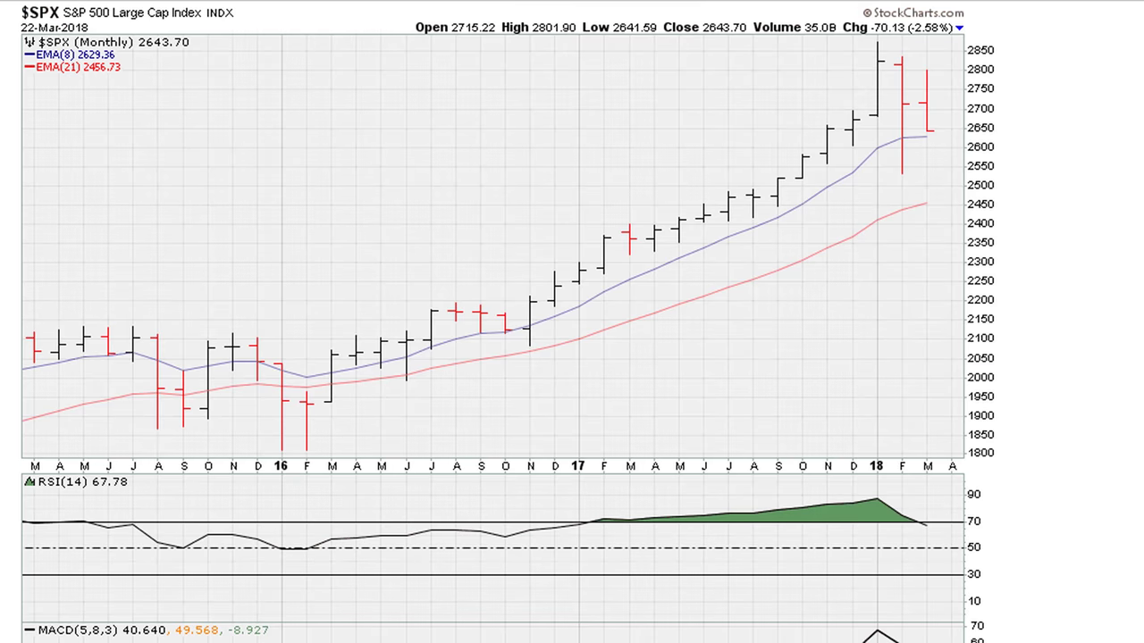
On the S&P 500 monthly chart, box the latest RSI point in black and handwrite 69.1 below the price bars.
left_click_drag(913, 512, 942, 538)
mouse_move(893, 313)
left_mouse_down()
mouse_move(886, 420)
mouse_move(877, 384)
left_mouse_up()
mouse_move(929, 344)
left_mouse_down()
mouse_move(905, 366)
mouse_move(930, 407)
left_mouse_up()
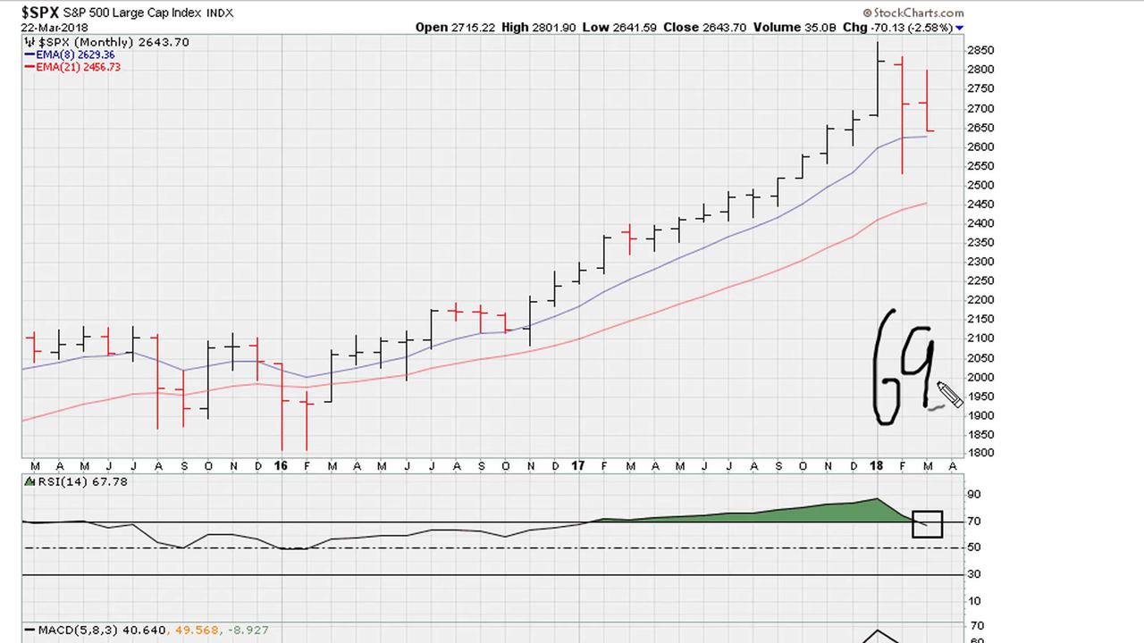
left_click(943, 376)
left_click_drag(963, 331, 964, 405)
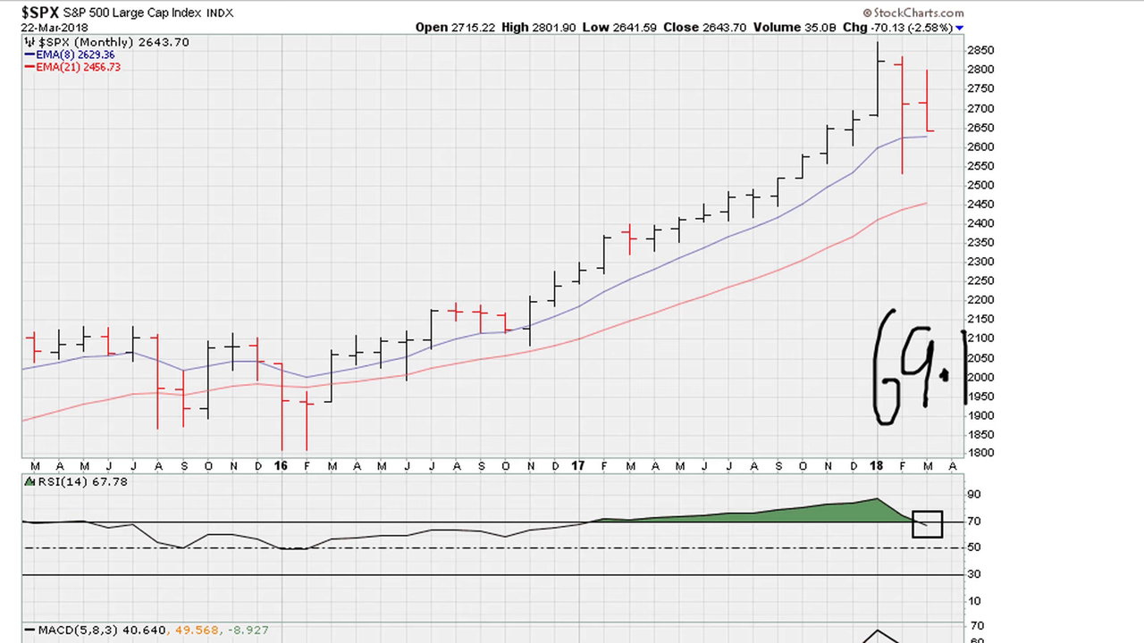
Circle the early-2017 RSI cross of 70, write +12 MONTHS, trace the price rise and decline with arrows, and clear the markup.
mouse_move(591, 510)
left_mouse_down()
mouse_move(607, 531)
mouse_move(588, 525)
left_mouse_up()
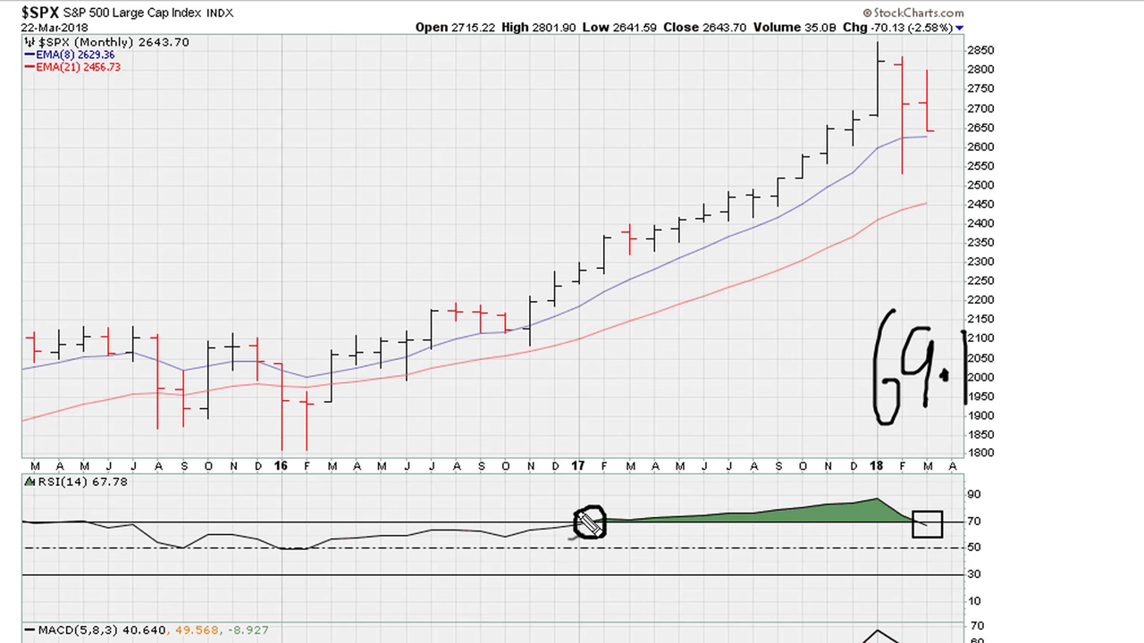
mouse_move(642, 314)
left_mouse_down()
mouse_move(656, 390)
mouse_move(676, 366)
mouse_move(684, 380)
left_mouse_up()
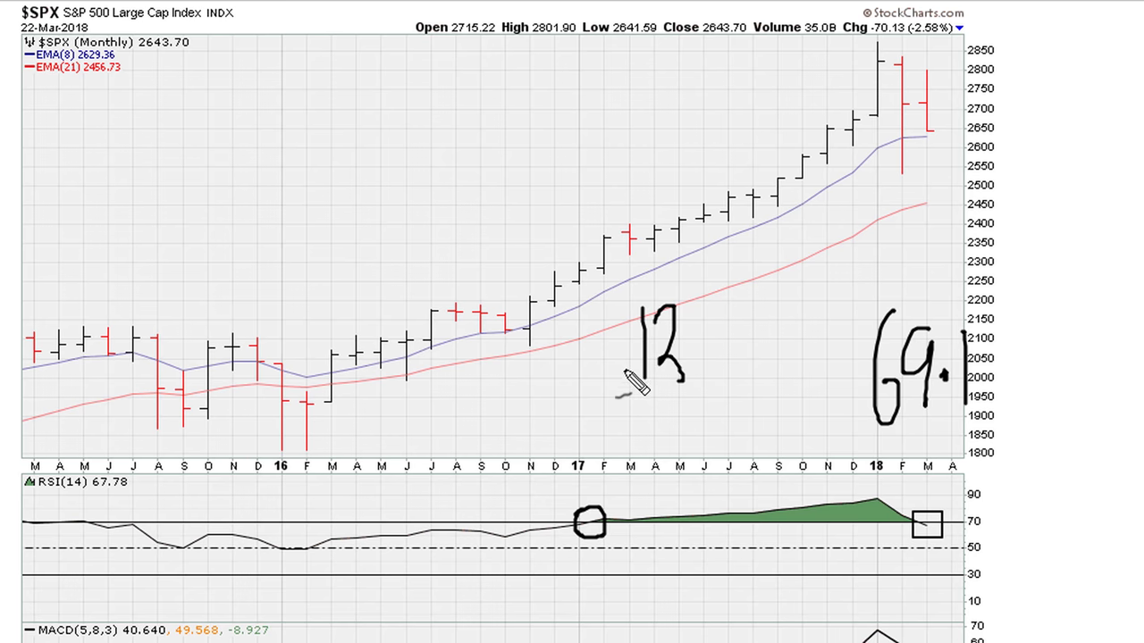
mouse_move(610, 327)
left_mouse_down()
mouse_move(604, 380)
mouse_move(632, 348)
left_mouse_up()
mouse_move(699, 331)
left_mouse_down()
mouse_move(698, 351)
mouse_move(727, 335)
mouse_move(756, 363)
mouse_move(787, 323)
mouse_move(827, 343)
mouse_move(831, 308)
mouse_move(859, 326)
mouse_move(844, 351)
mouse_move(869, 302)
mouse_move(865, 352)
left_mouse_up()
mouse_move(576, 268)
left_mouse_down()
mouse_move(591, 224)
mouse_move(858, 89)
mouse_move(869, 56)
mouse_move(844, 69)
mouse_move(884, 52)
mouse_move(929, 66)
mouse_move(963, 184)
mouse_move(981, 163)
left_mouse_up()
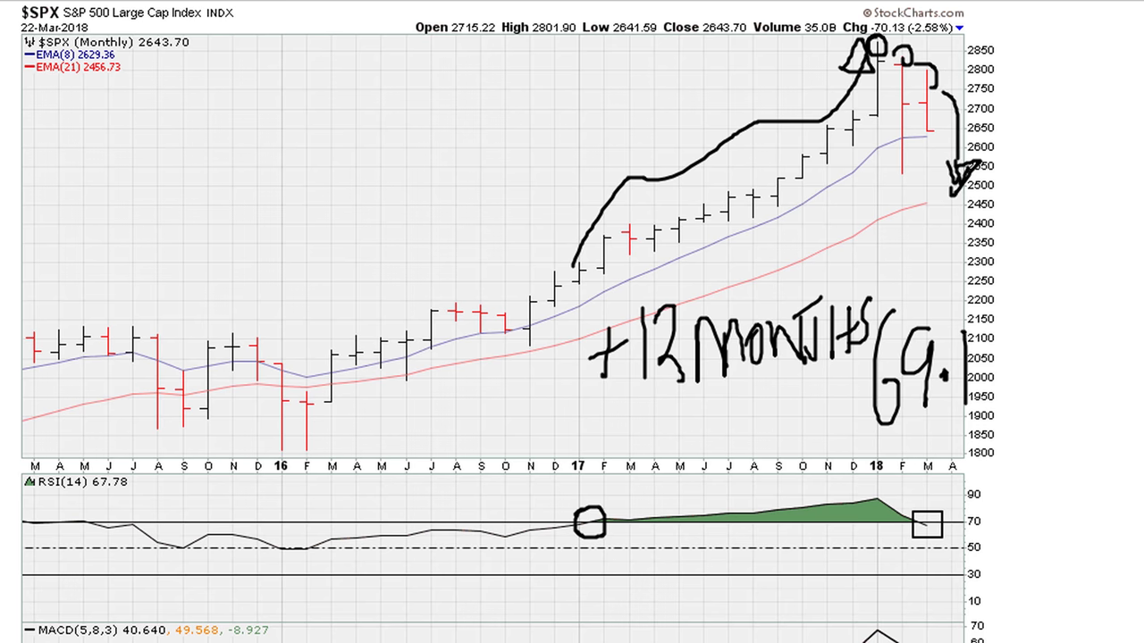
key("e")
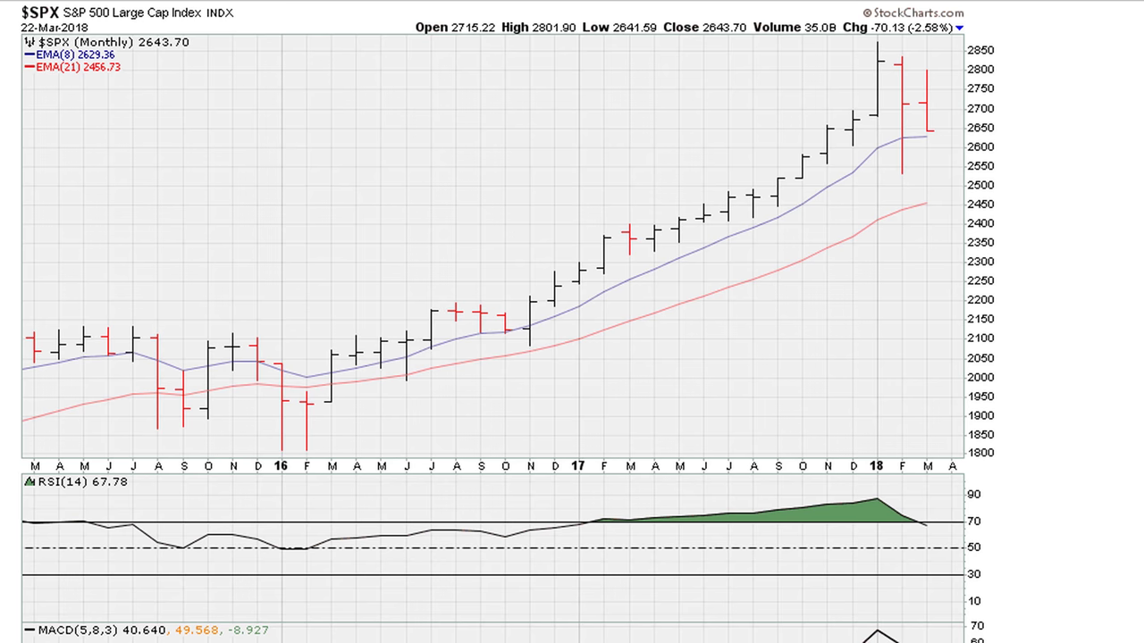
View the Nasdaq Composite monthly chart and return to the price section of the Dow weekly chart.
key("Down")
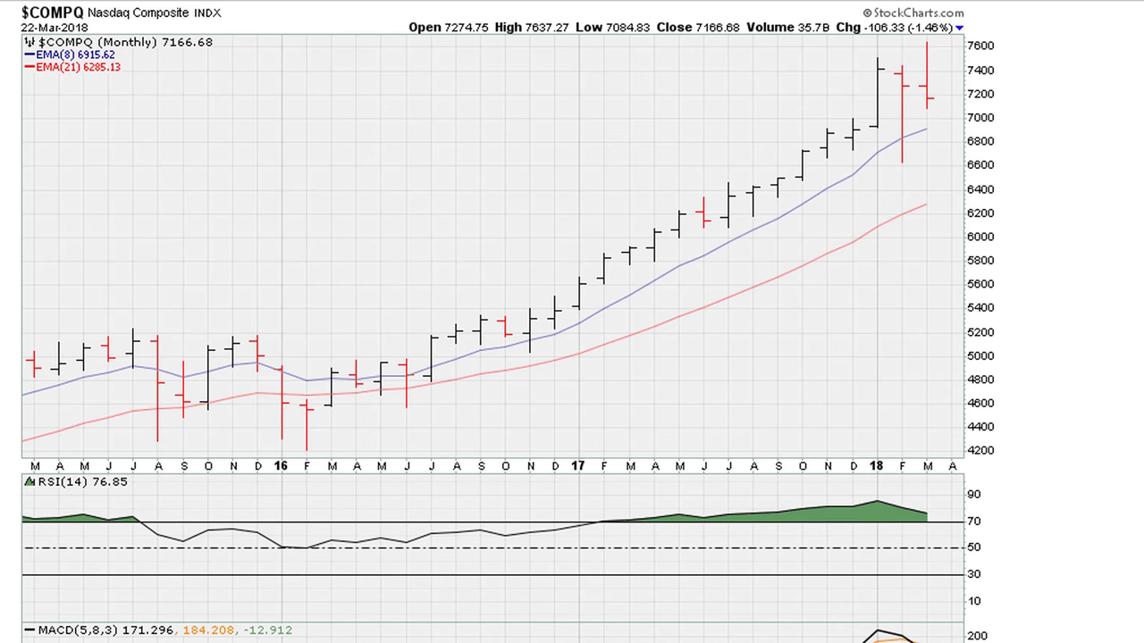
key("Up")
key("Up")
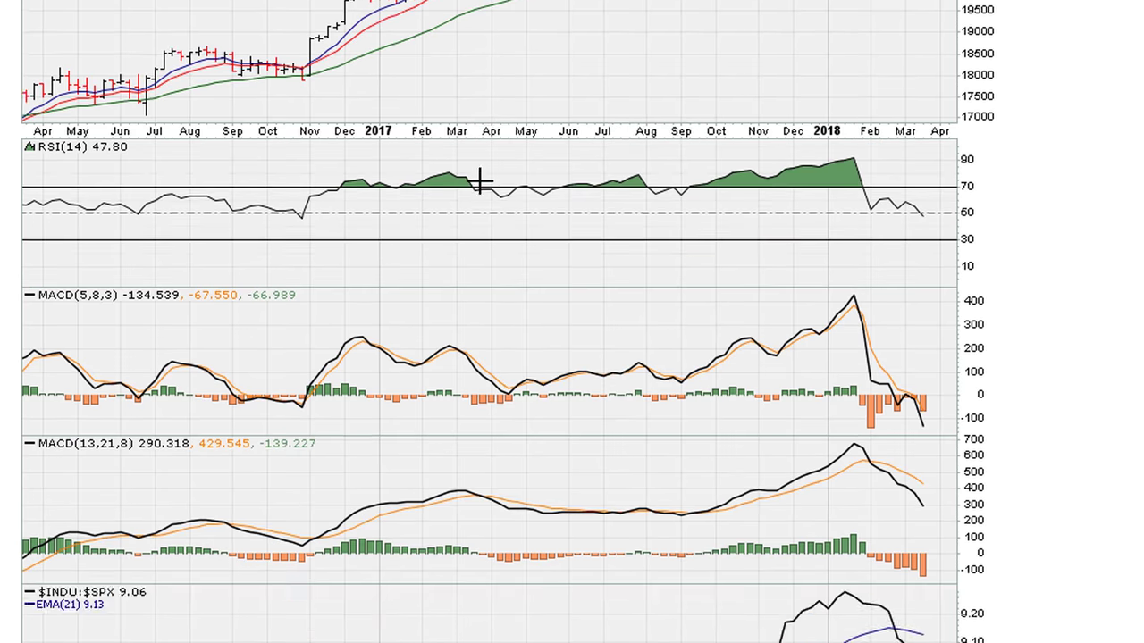
scroll(480, 182, "up", 4)
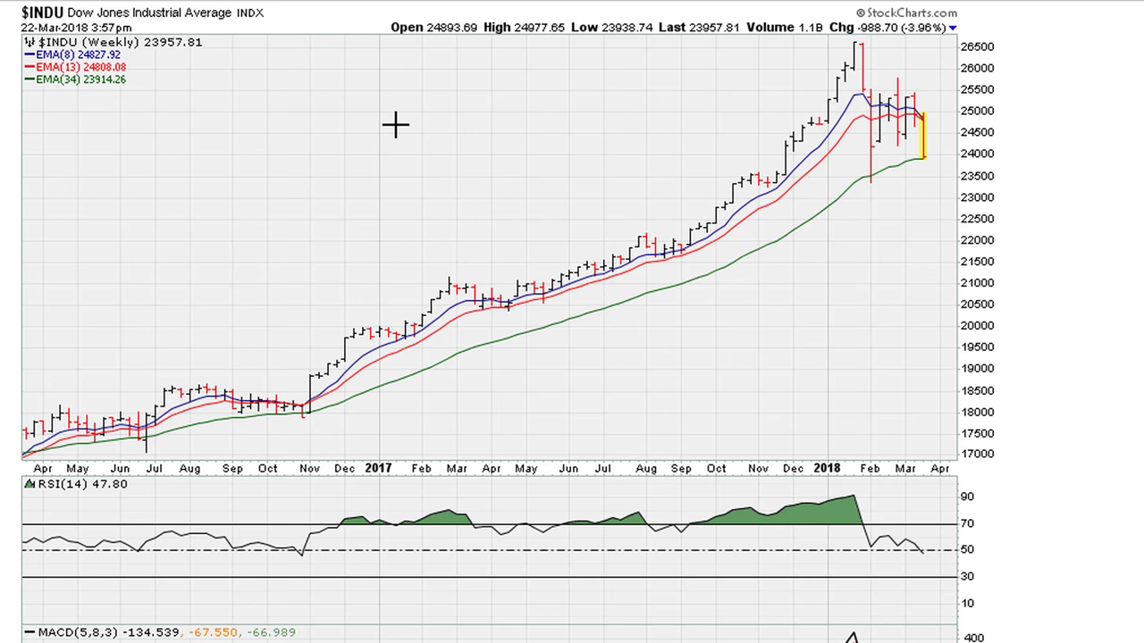
Place the MarketWatch quotes window over the Dow weekly chart, shorten it slightly, and box the $DJI, SPX and COMP rows in white.
left_click_drag(1143, 0, 640, 28)
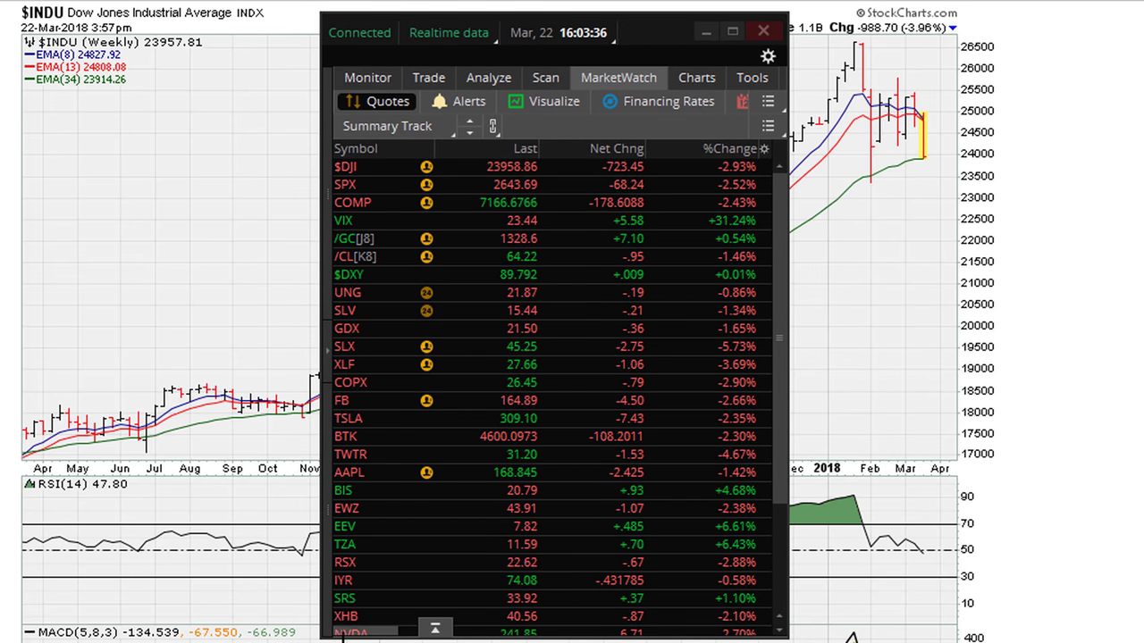
left_click_drag(370, 635, 370, 613)
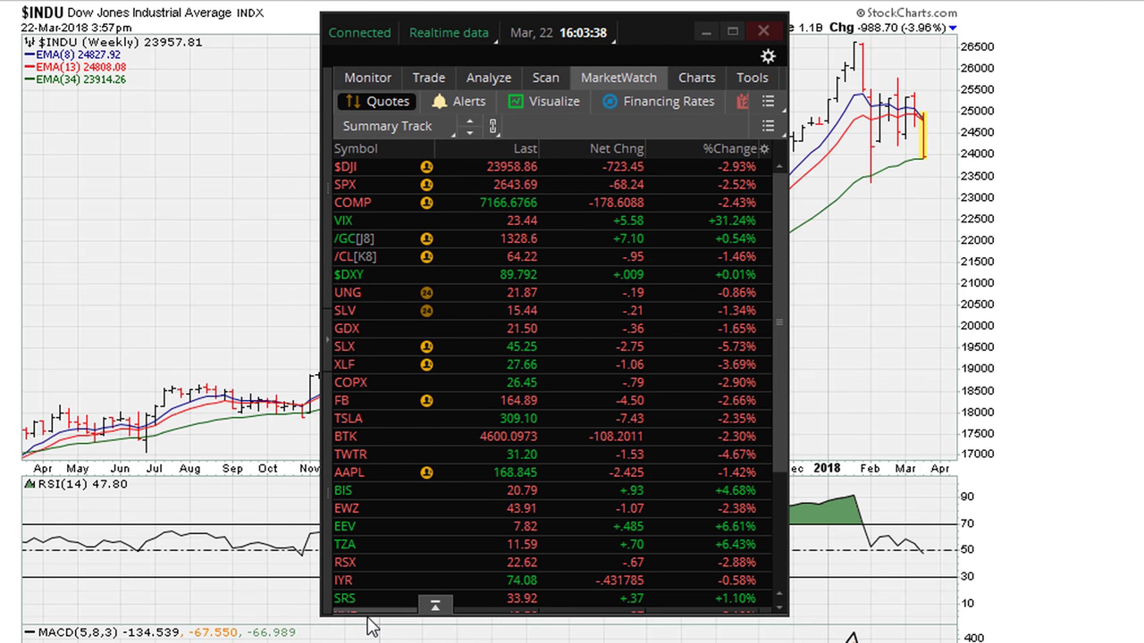
left_click_drag(656, 38, 665, 44)
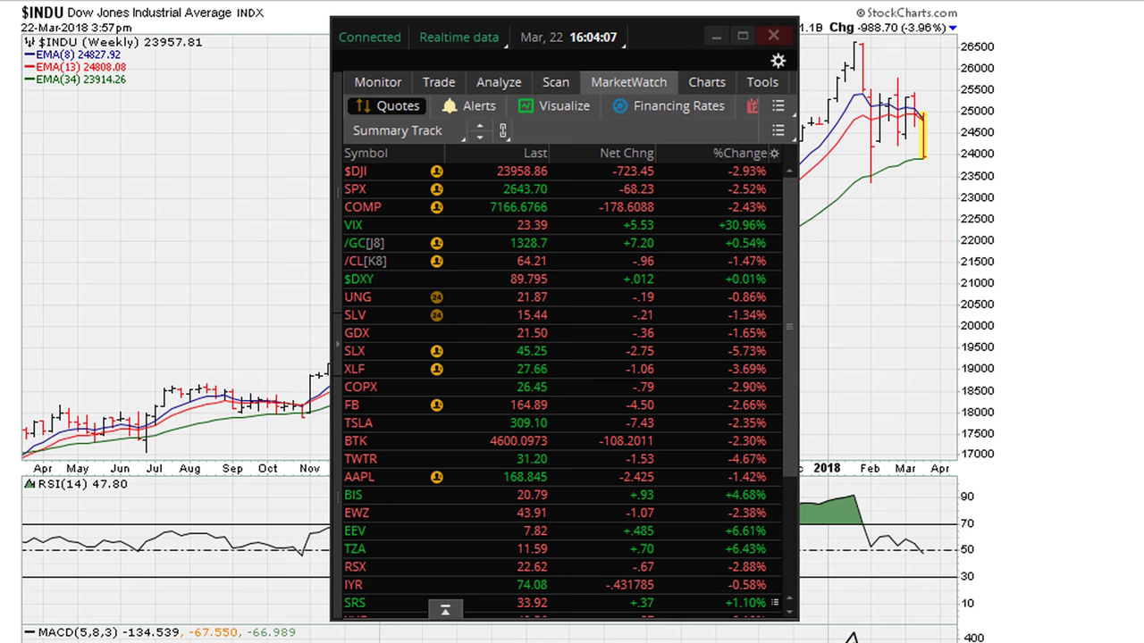
mouse_move(342, 159)
left_mouse_down()
mouse_move(436, 163)
mouse_move(1000, 252)
left_mouse_up()
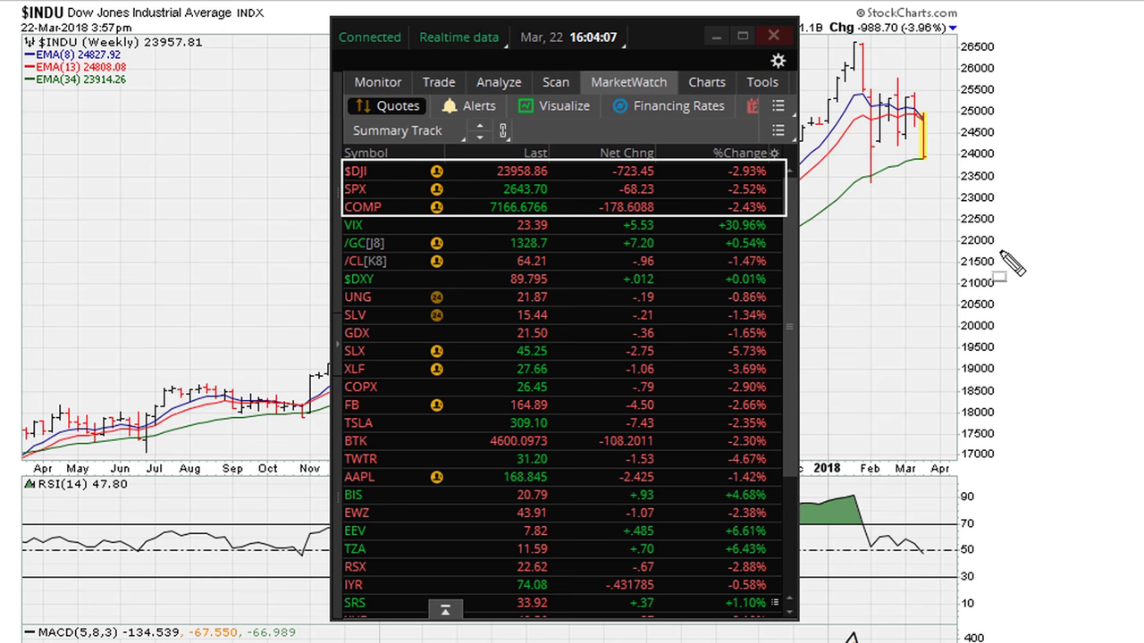